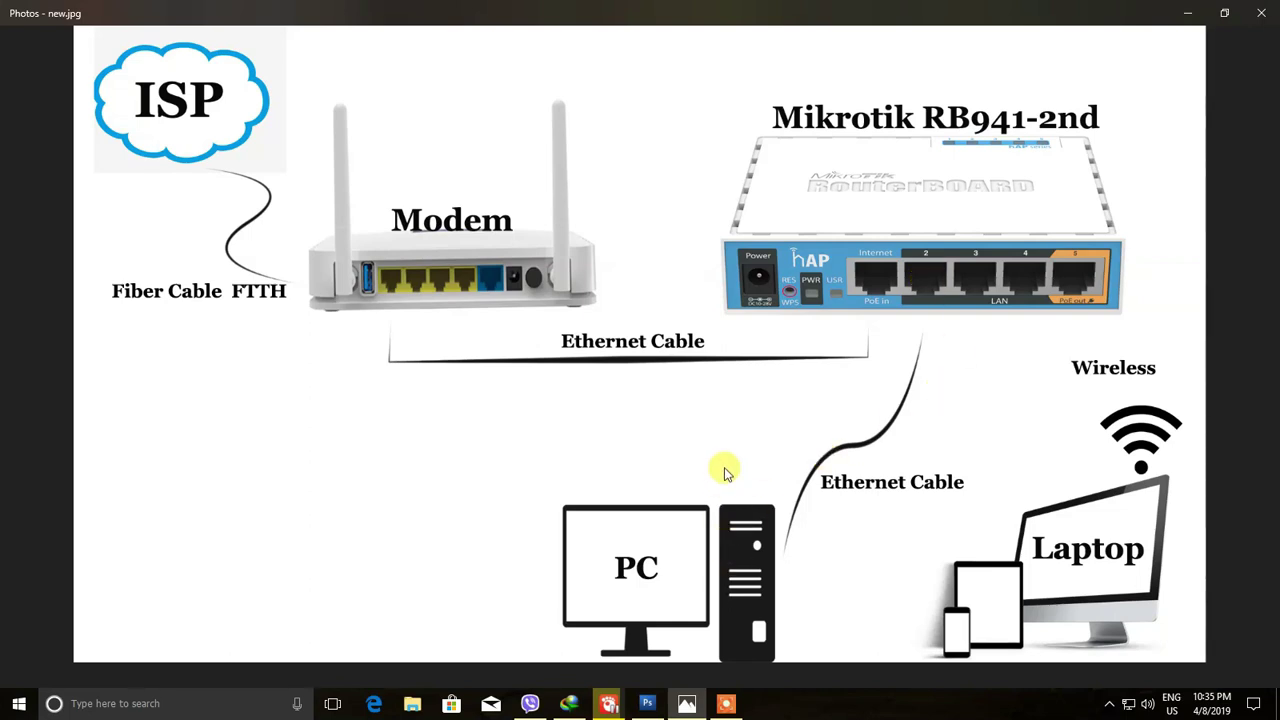
- Minimize the Photos window showing the ISP–modem–MikroTik network diagram to reach the desktop
click(1185, 13)
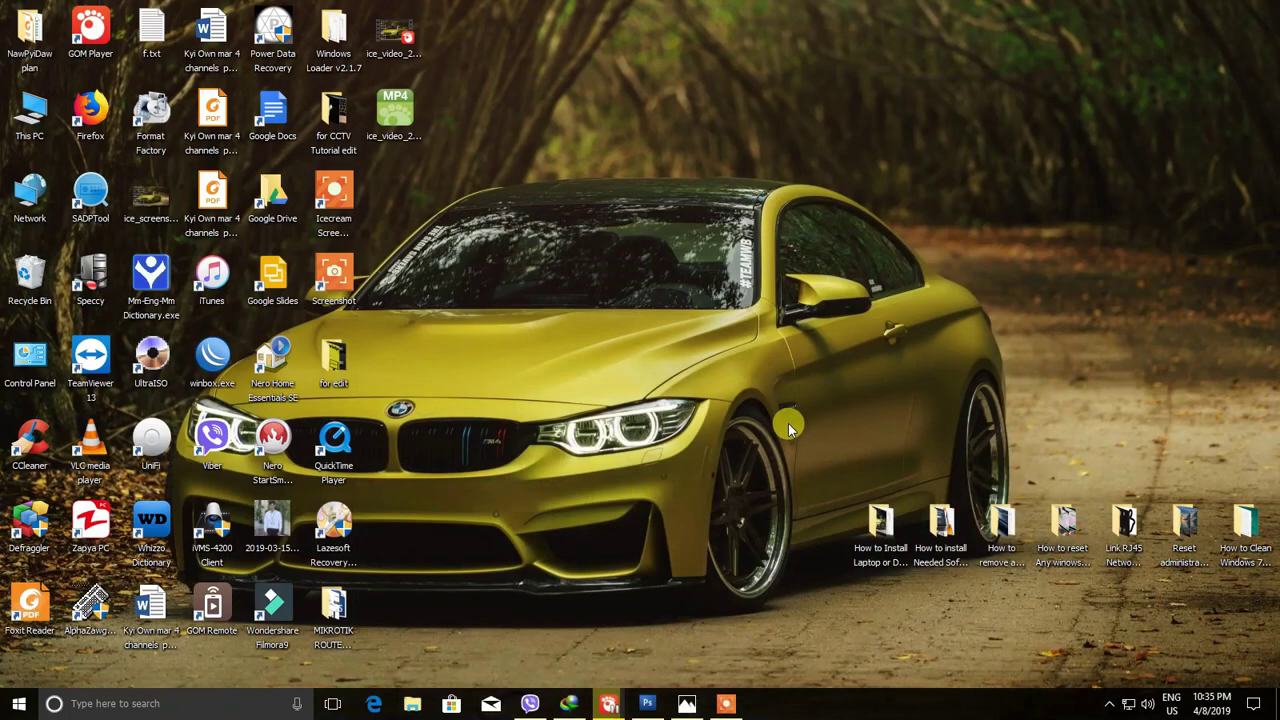
- Move winbox.exe to the desktop centre and search Google for 'winbox' in Firefox
drag(212, 357, 765, 295)
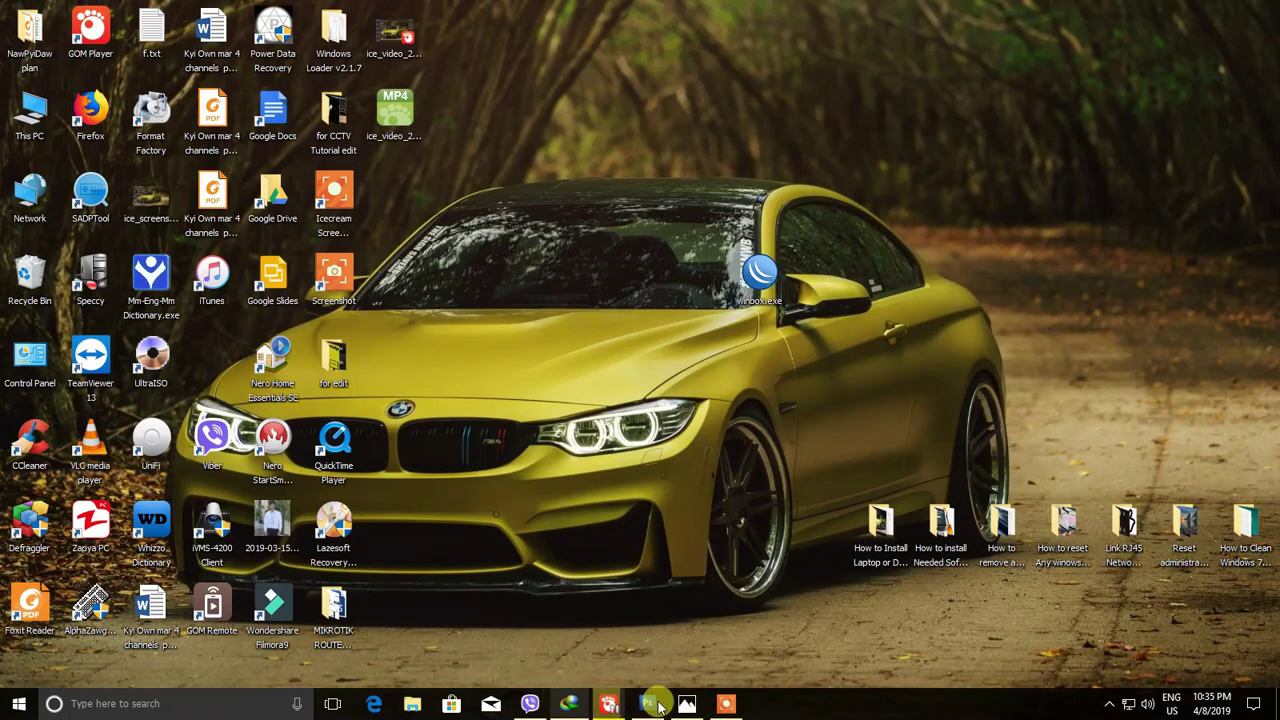
double_click(90, 110)
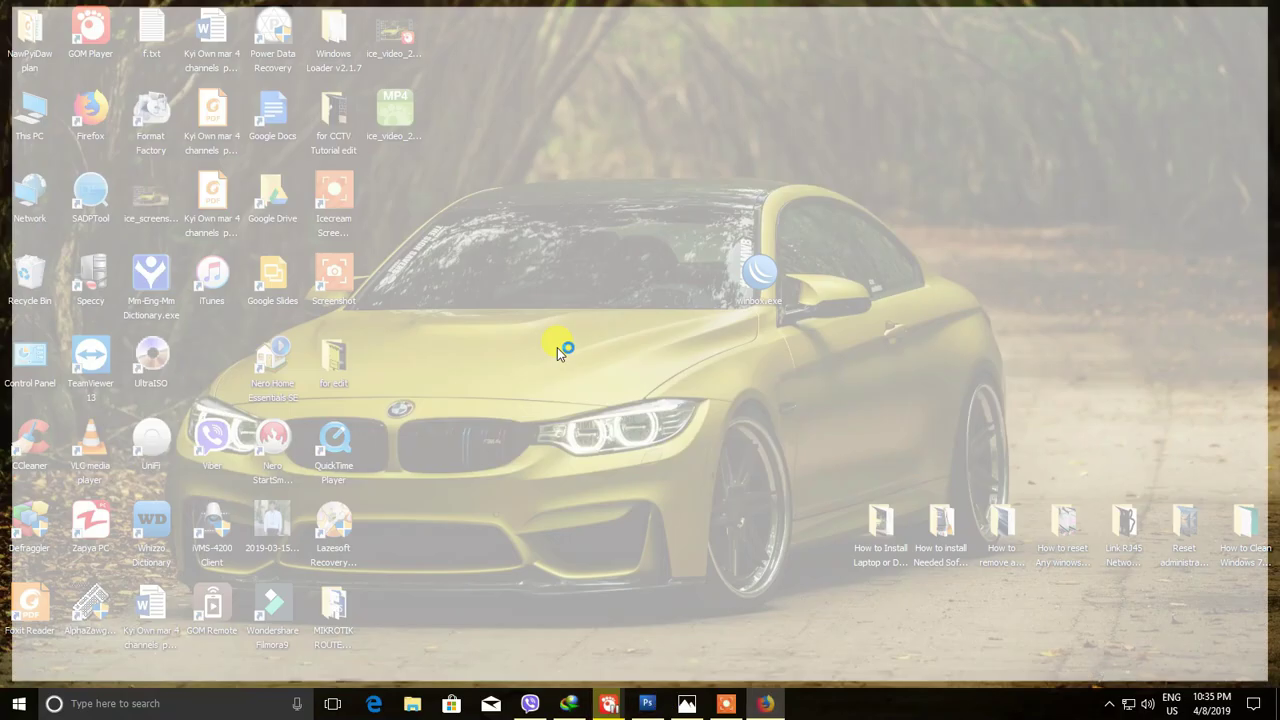
text(wwwhttps://www.google.com)
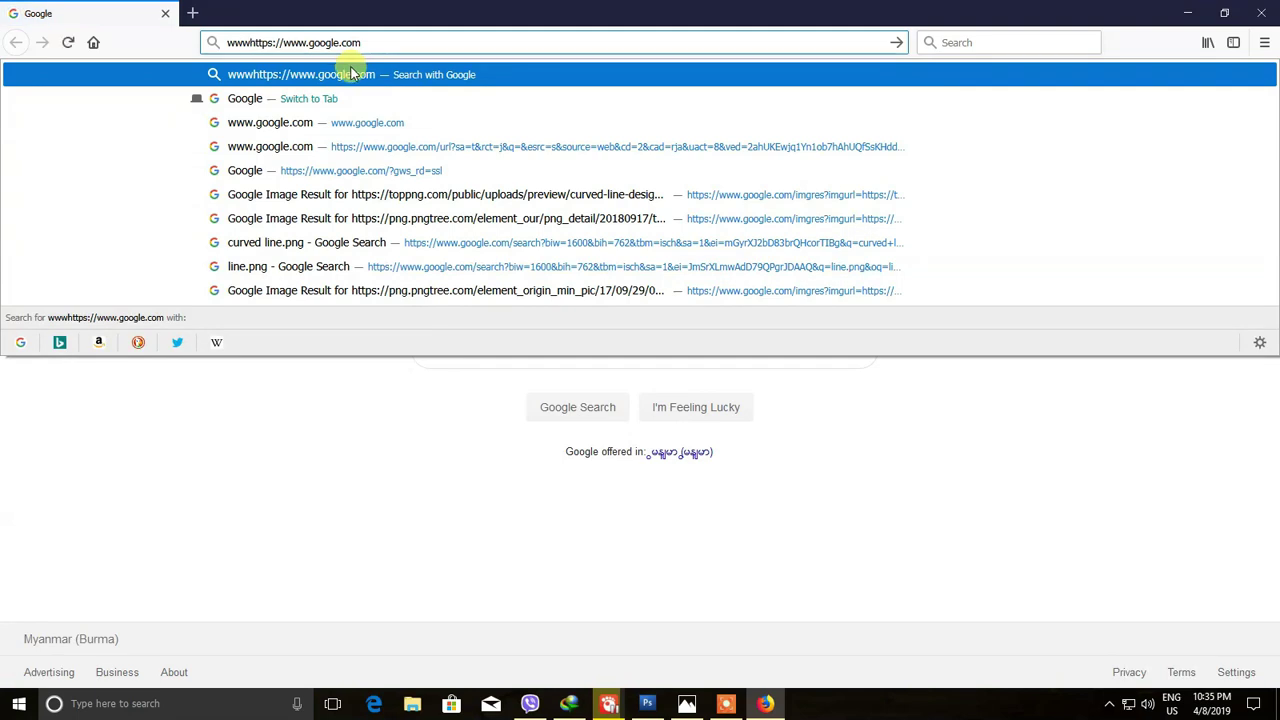
click(480, 25)
click(596, 347)
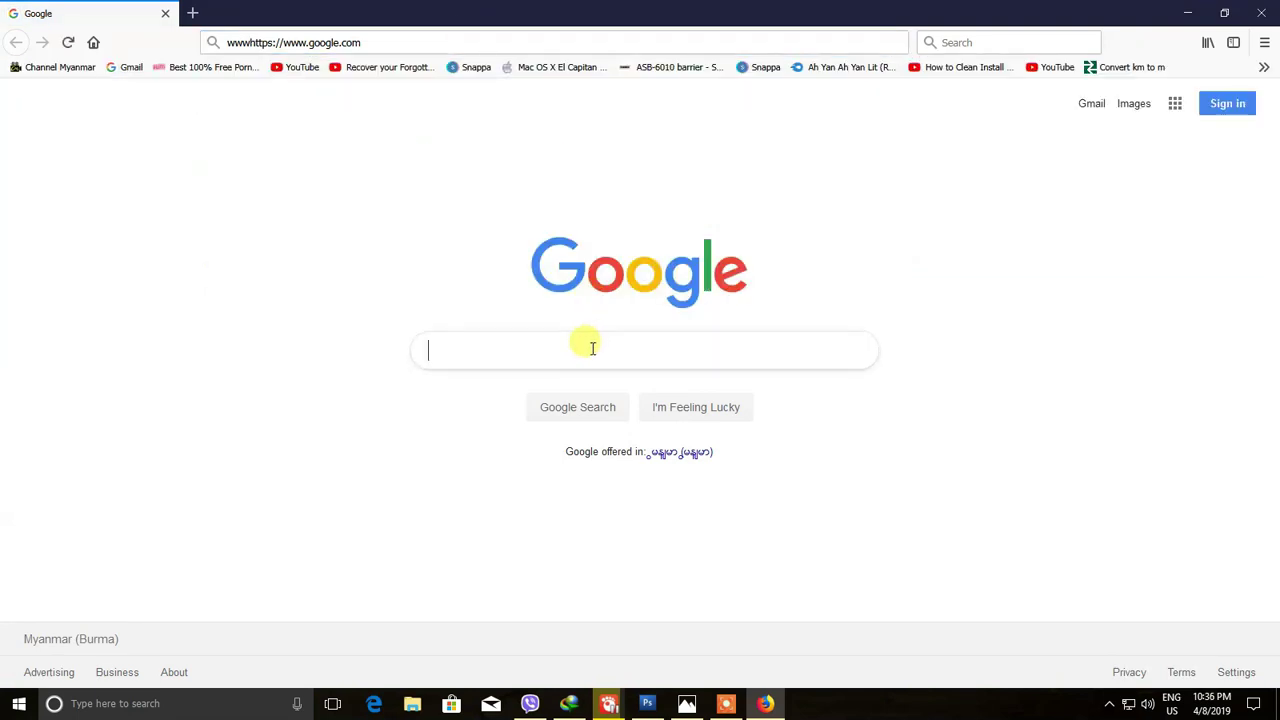
text(winbox)
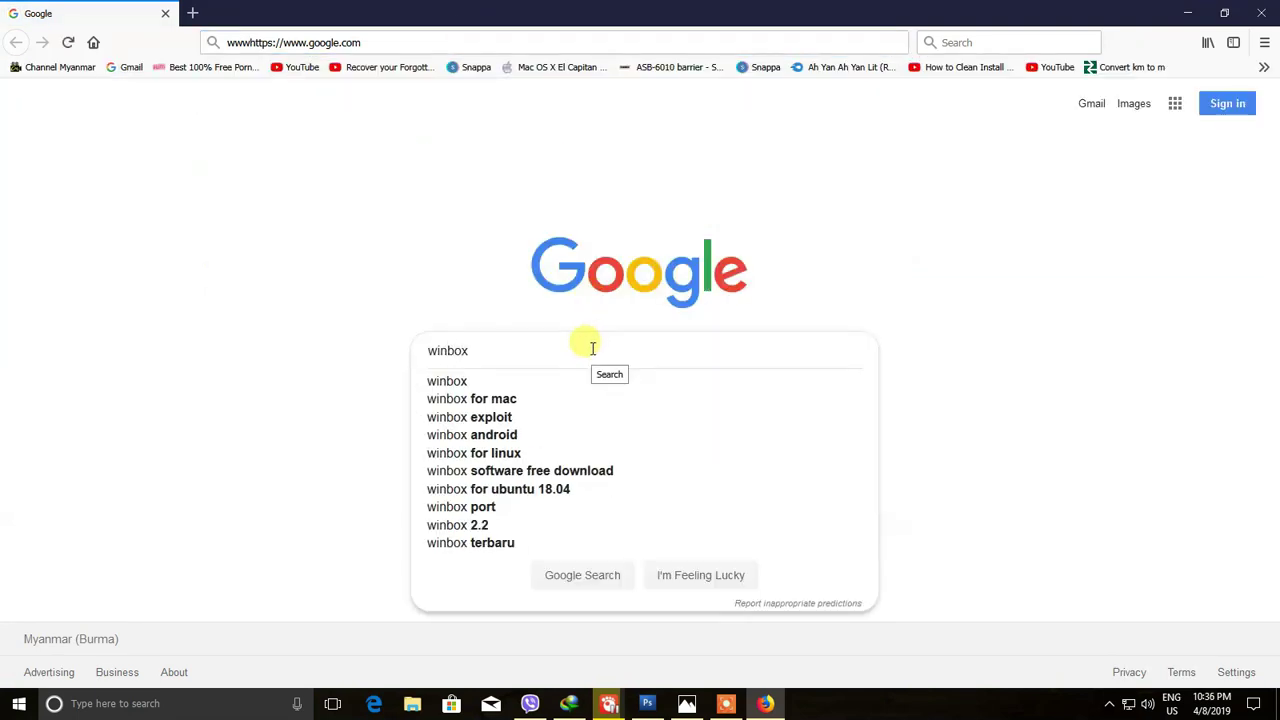
key(Return)
- Open mikrotik.com/download, choose WinBox 3.18 and skip the duplicate download, then minimize Firefox
click(220, 228)
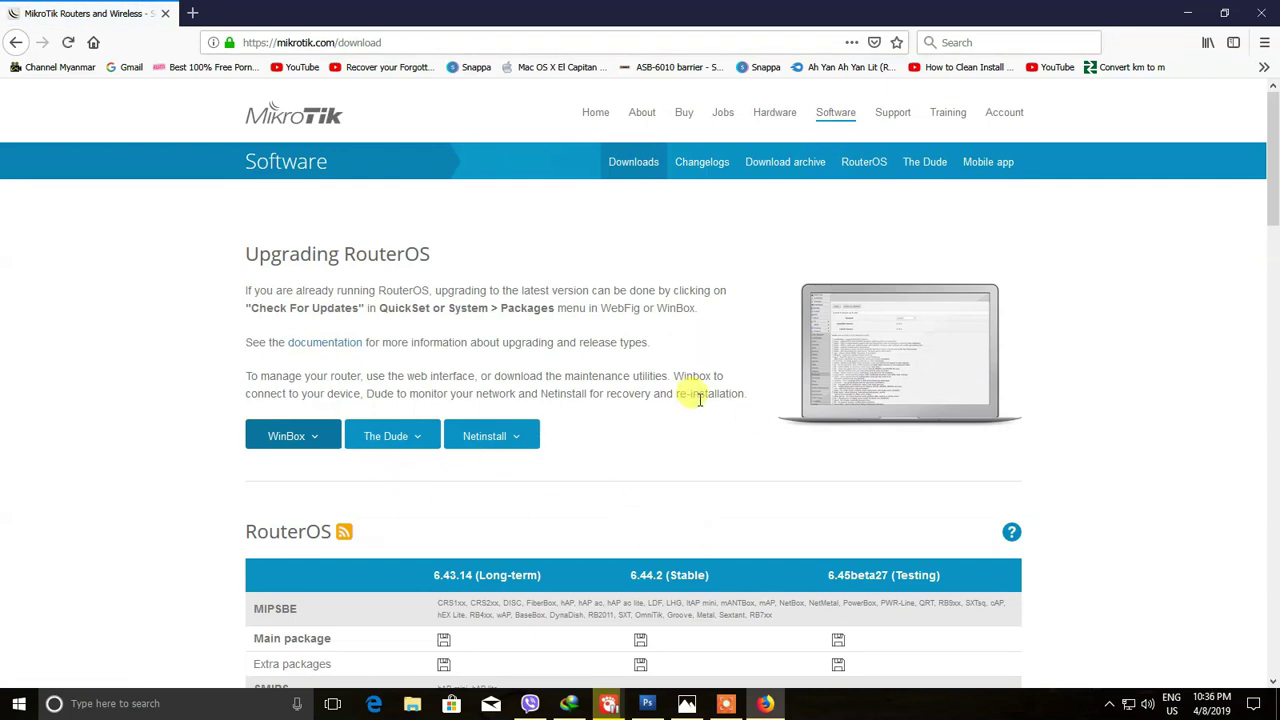
click(316, 440)
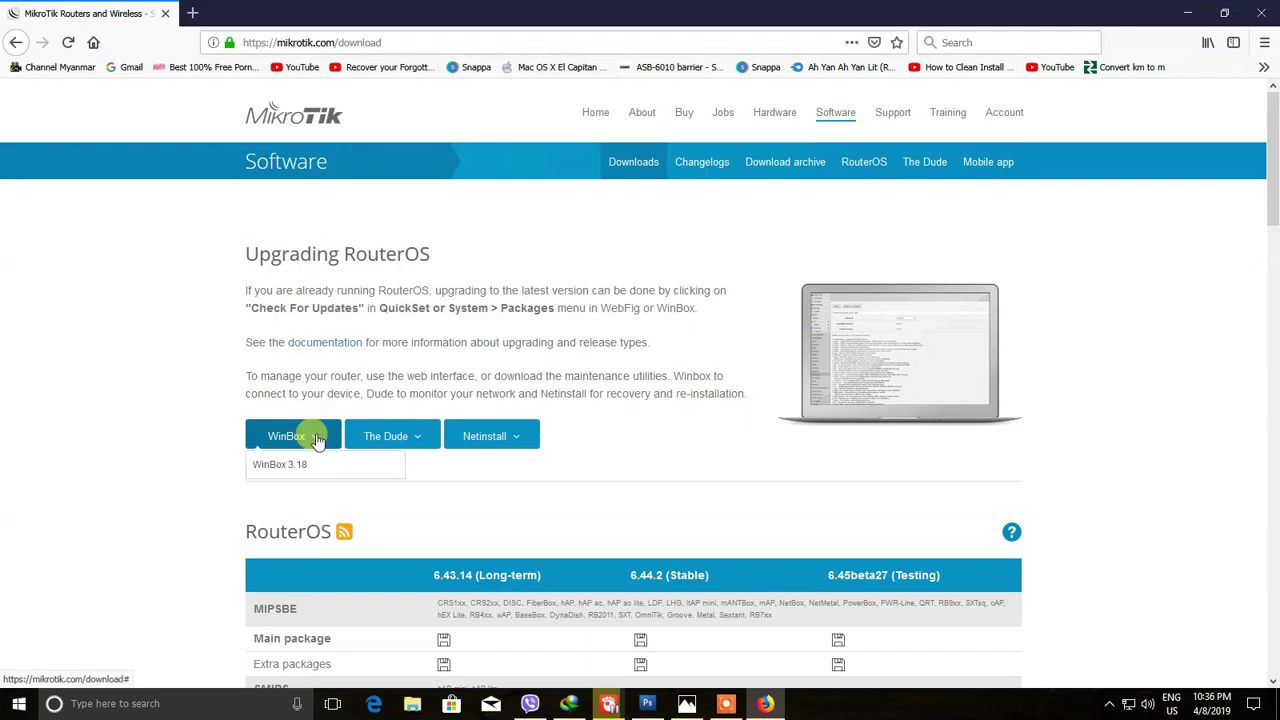
click(310, 463)
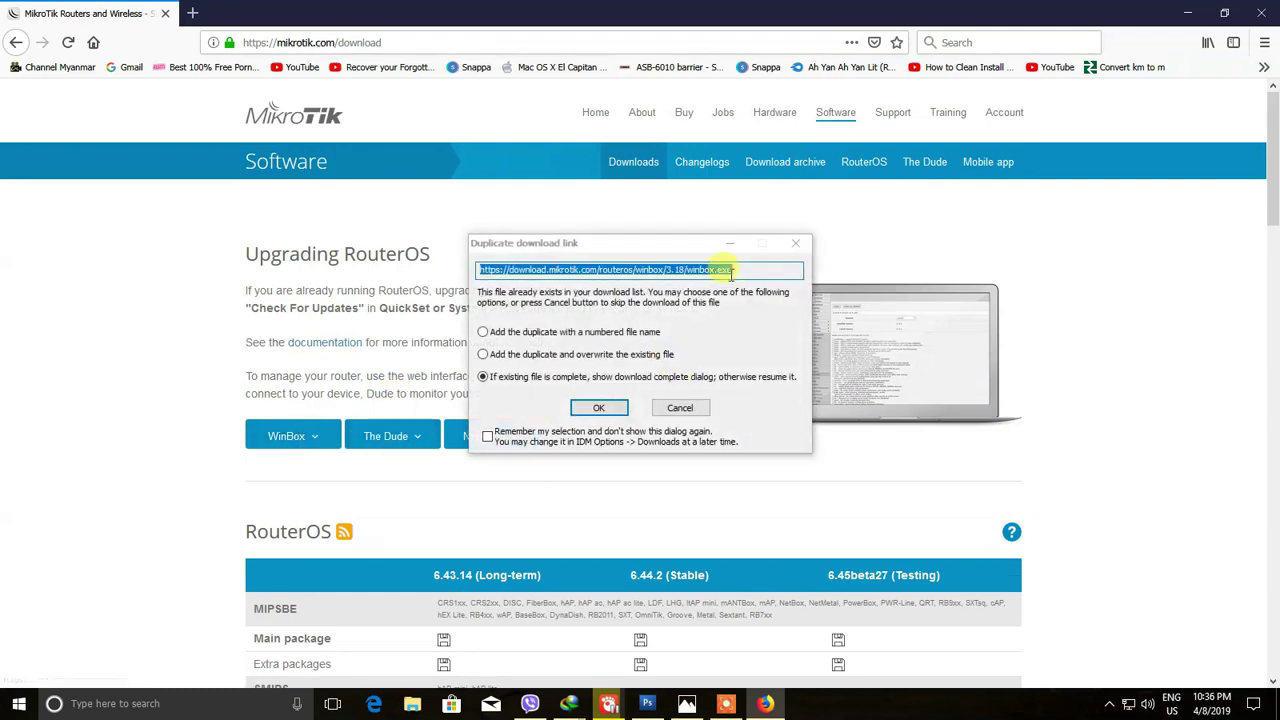
click(680, 410)
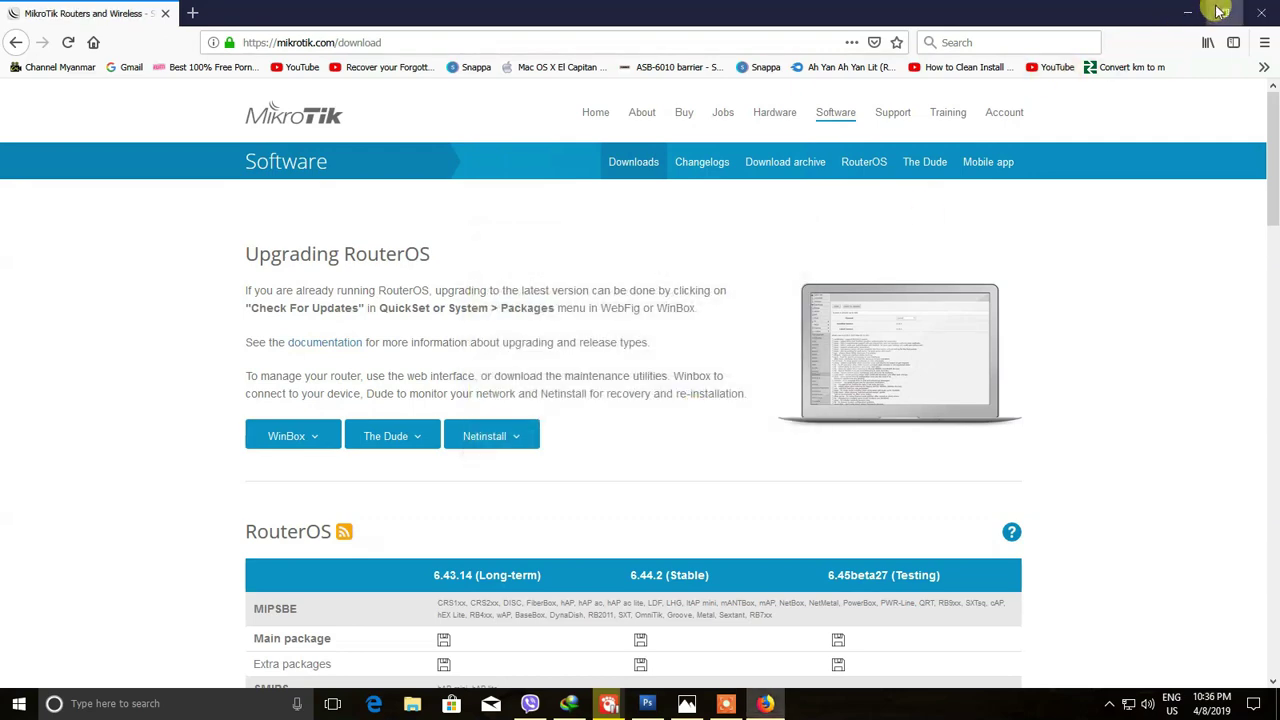
click(1187, 13)
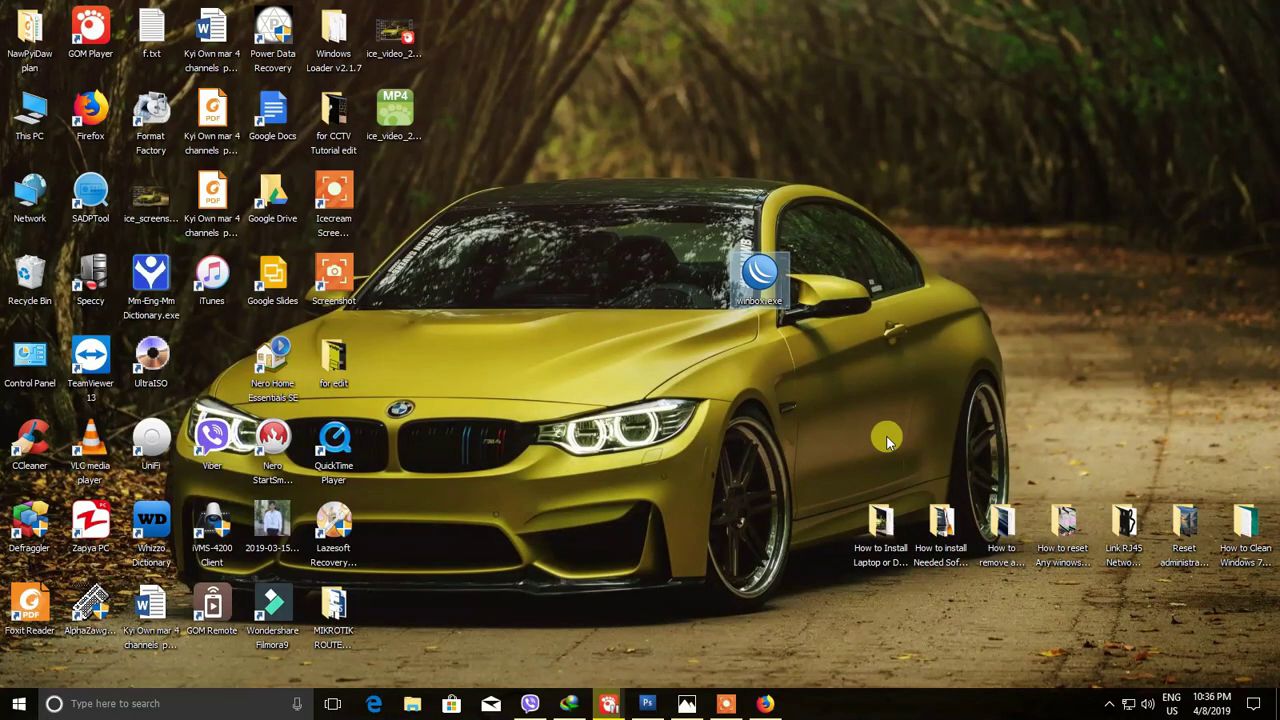
- Launch winbox.exe with administrator rights
right_click(765, 272)
click(765, 272)
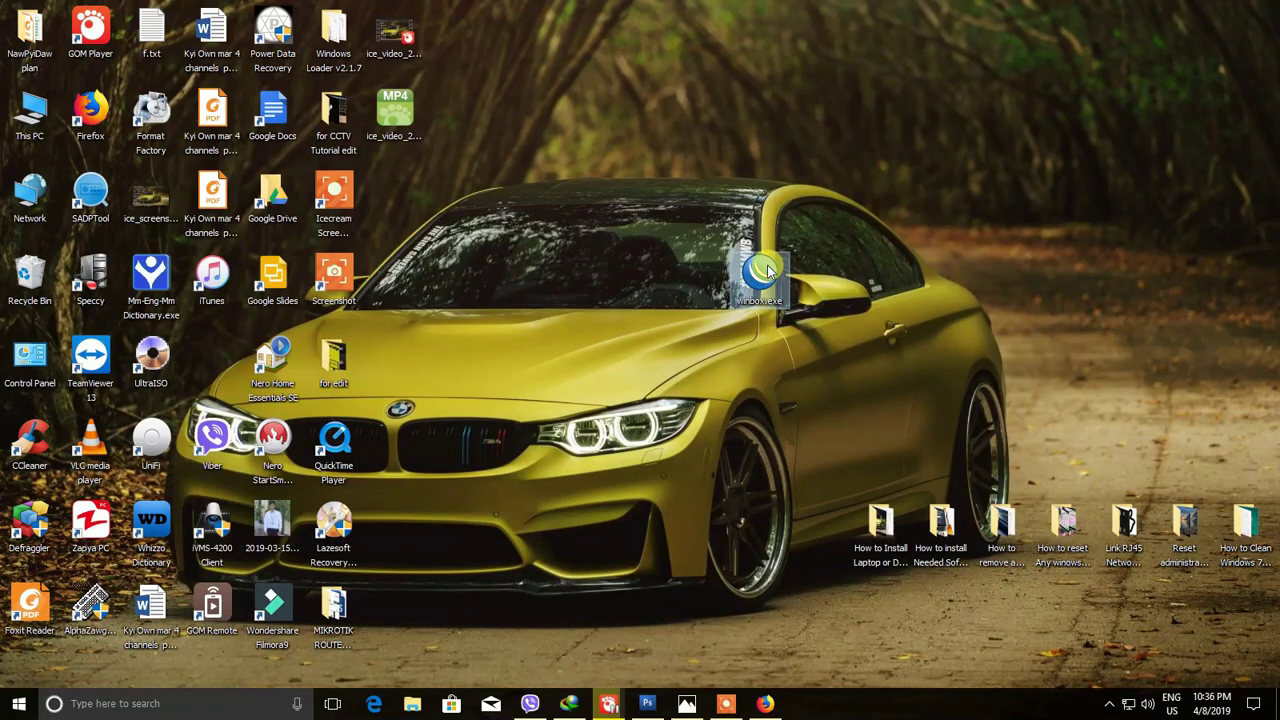
right_click(768, 266)
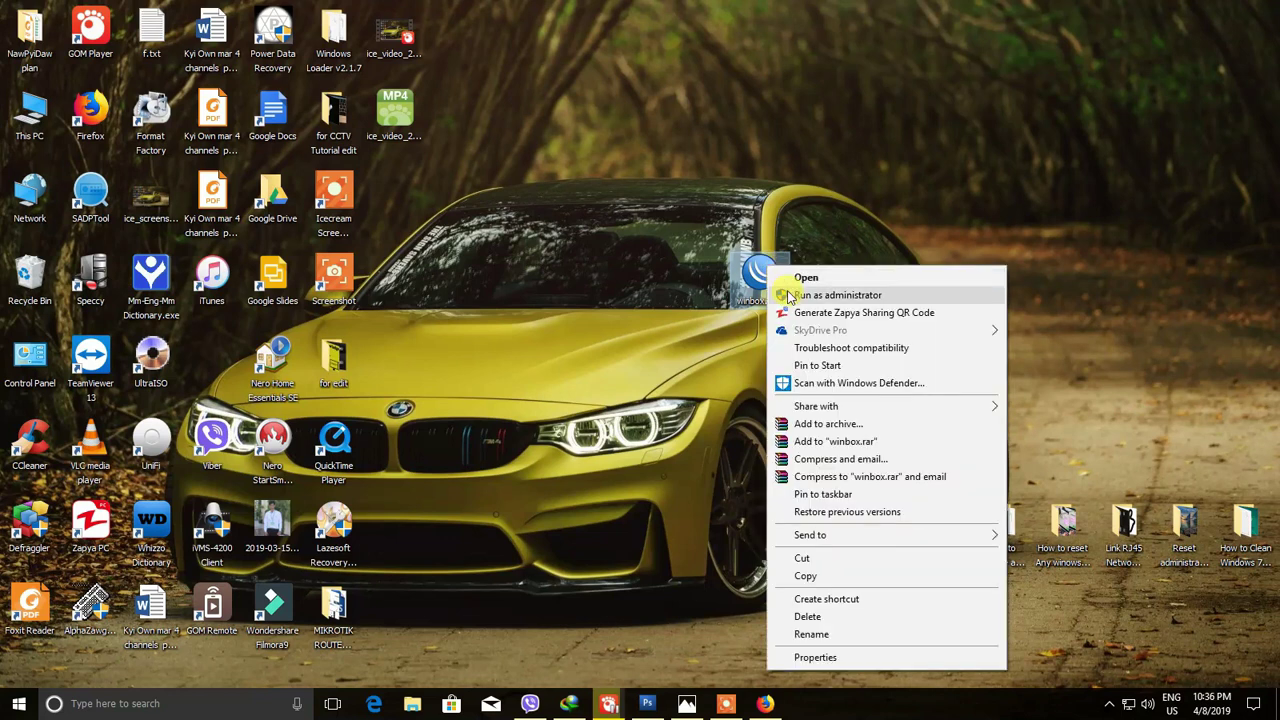
click(787, 295)
click(557, 466)
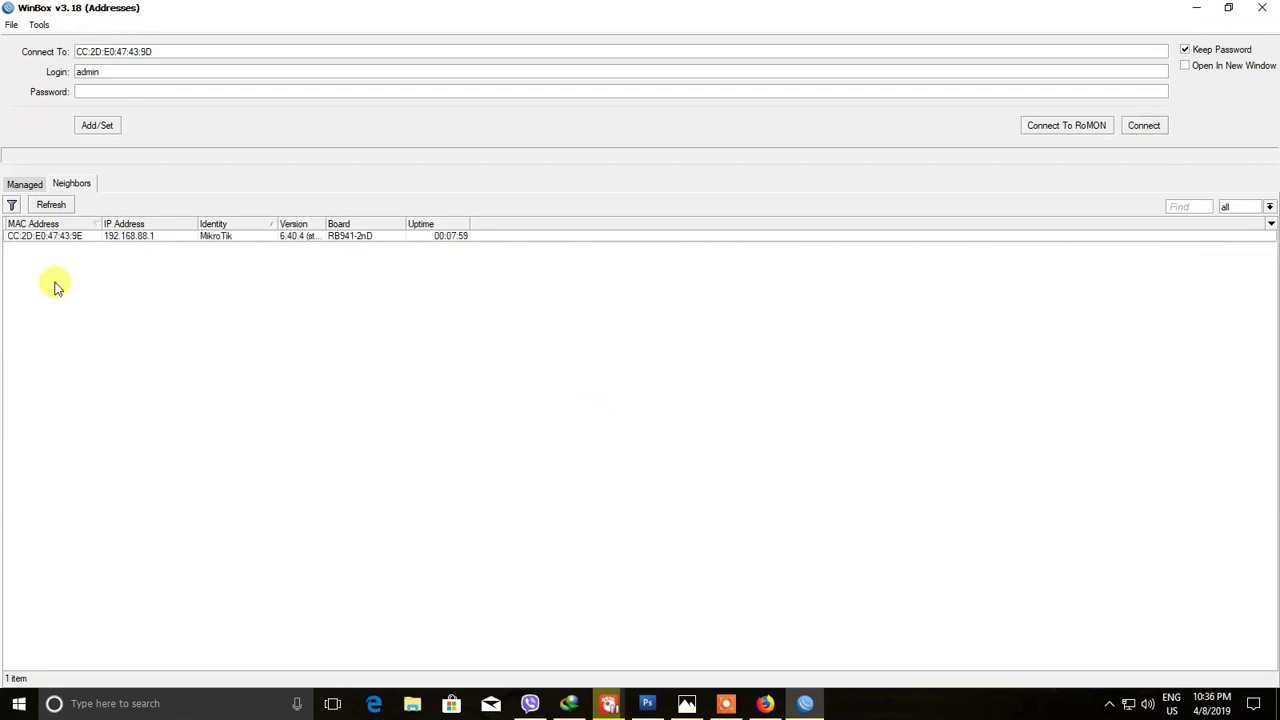
- Connect as admin to the discovered RB941-2nD router from the Neighbors list
click(48, 237)
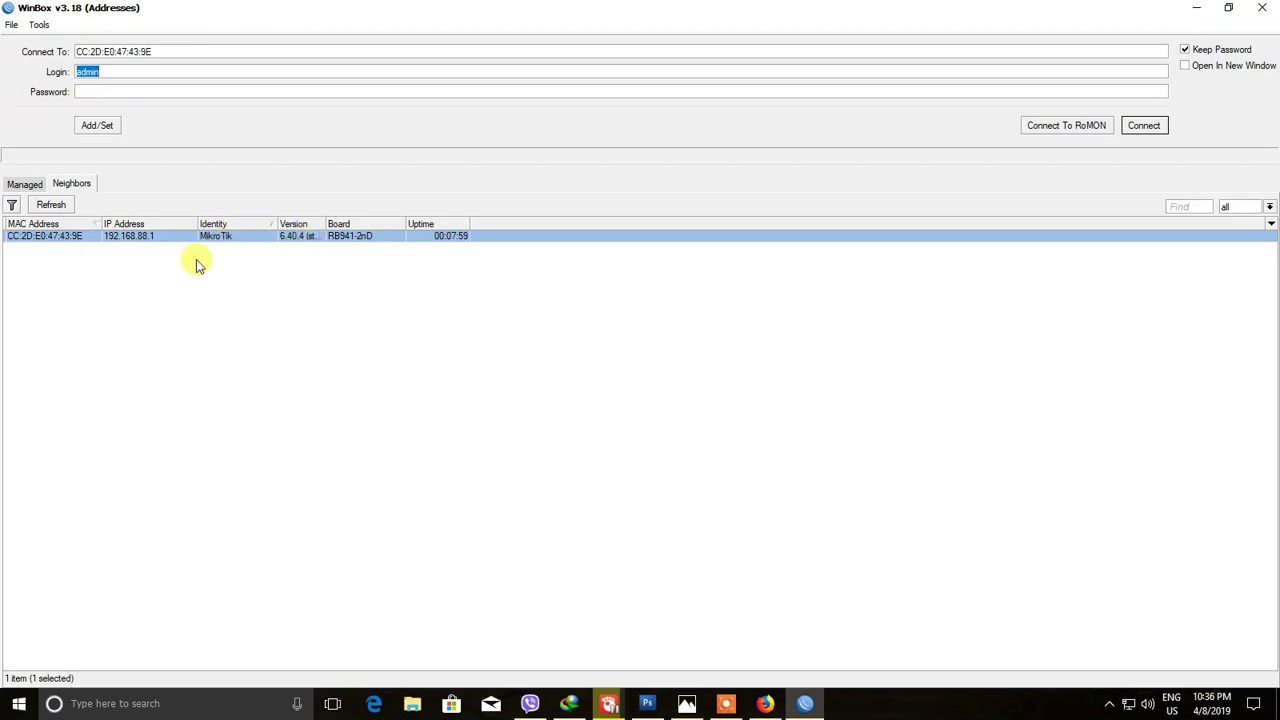
click(112, 75)
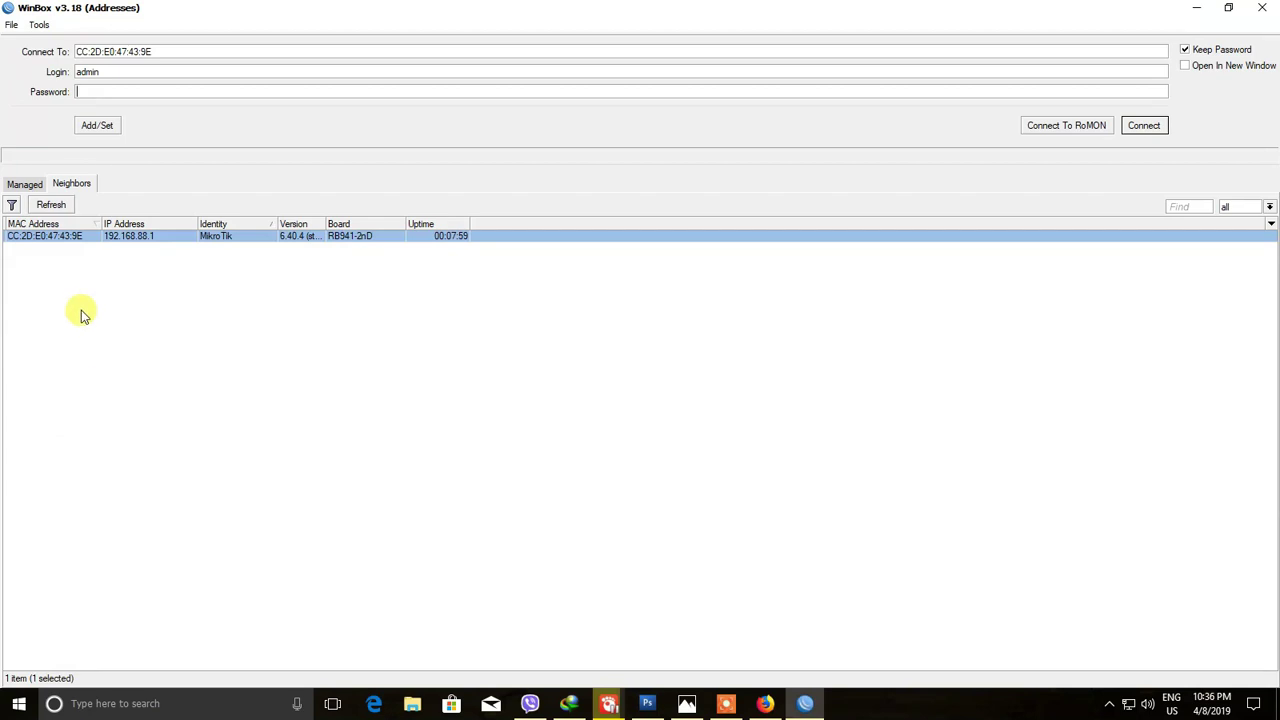
click(30, 255)
click(37, 237)
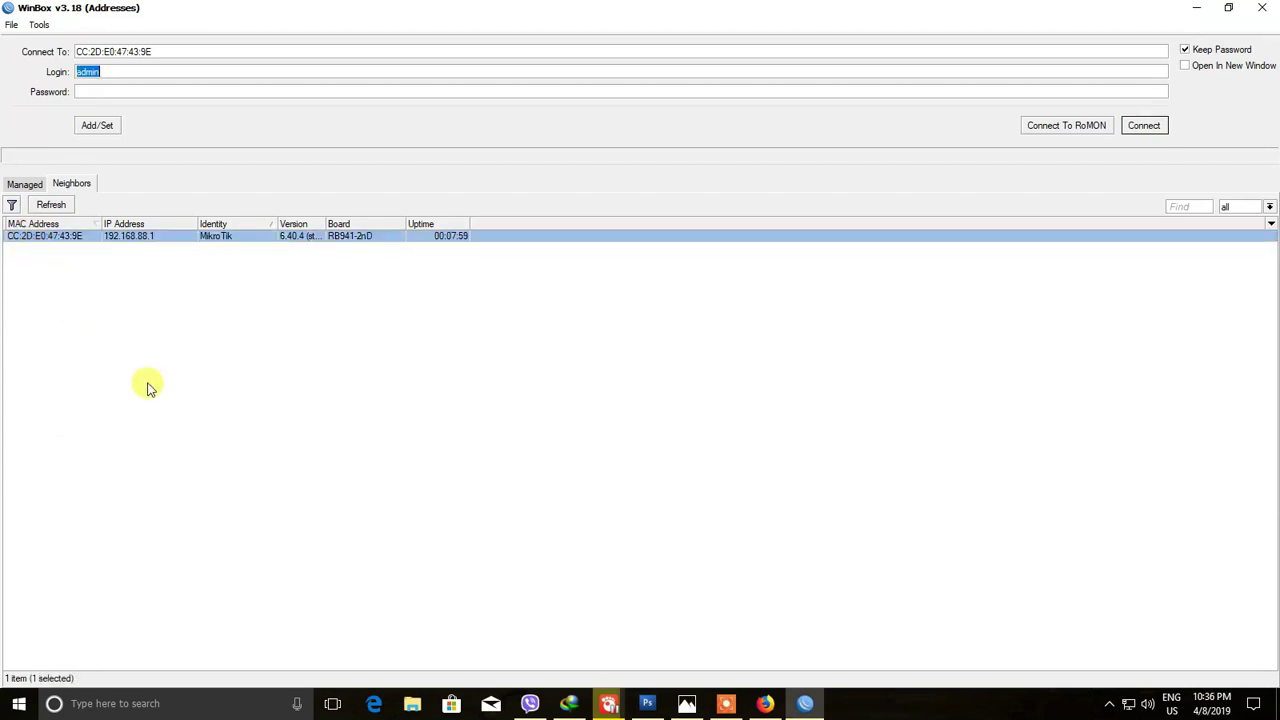
click(1143, 126)
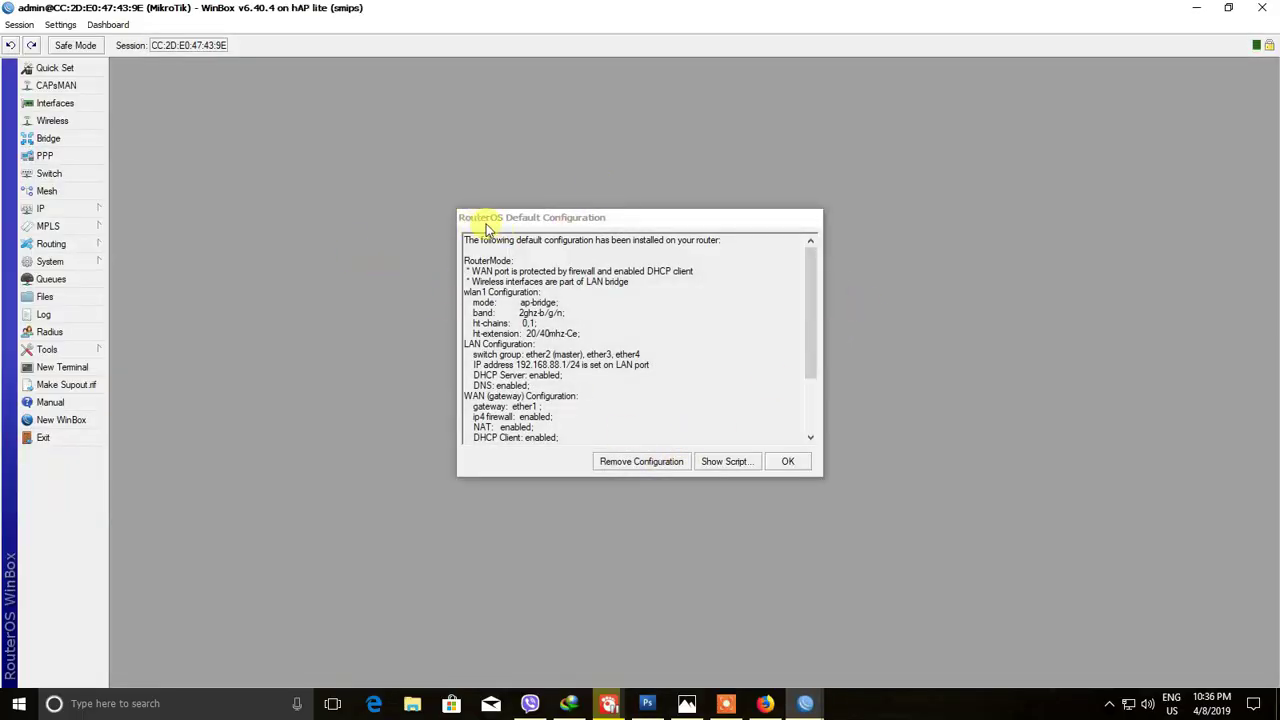
- Move the RouterOS Default Configuration notice and choose Remove Configuration
drag(640, 220, 502, 175)
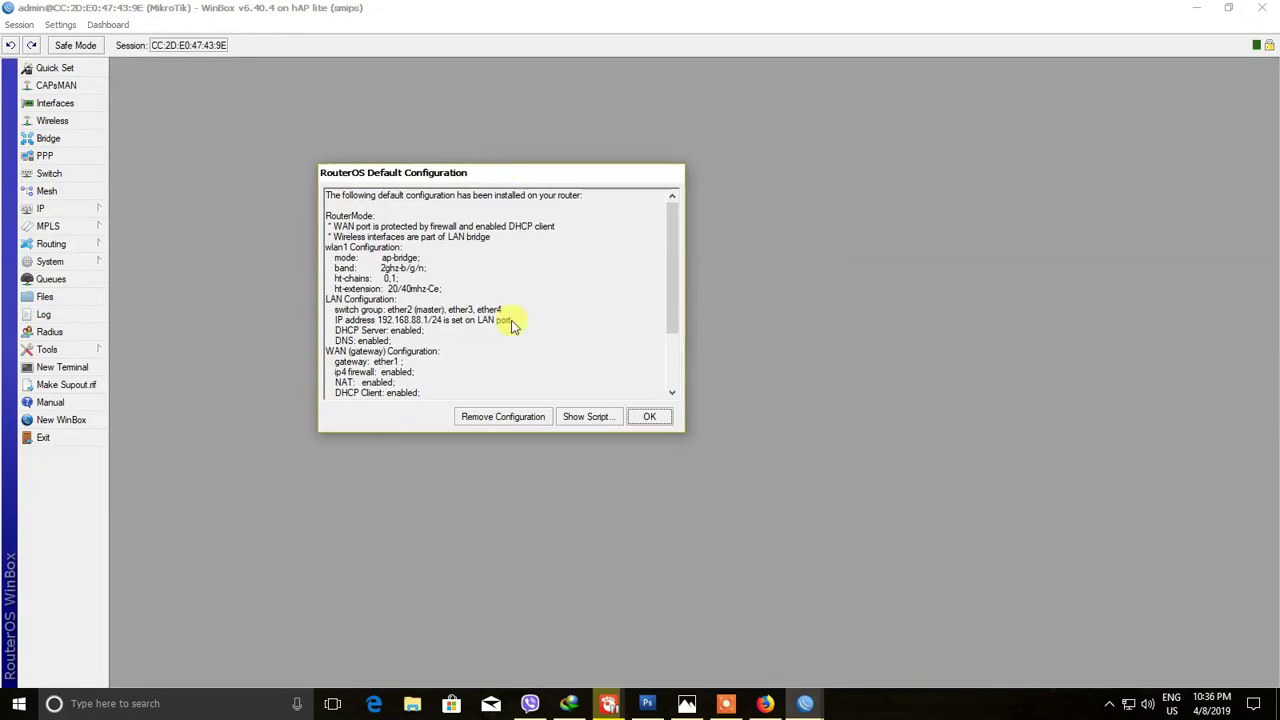
click(507, 420)
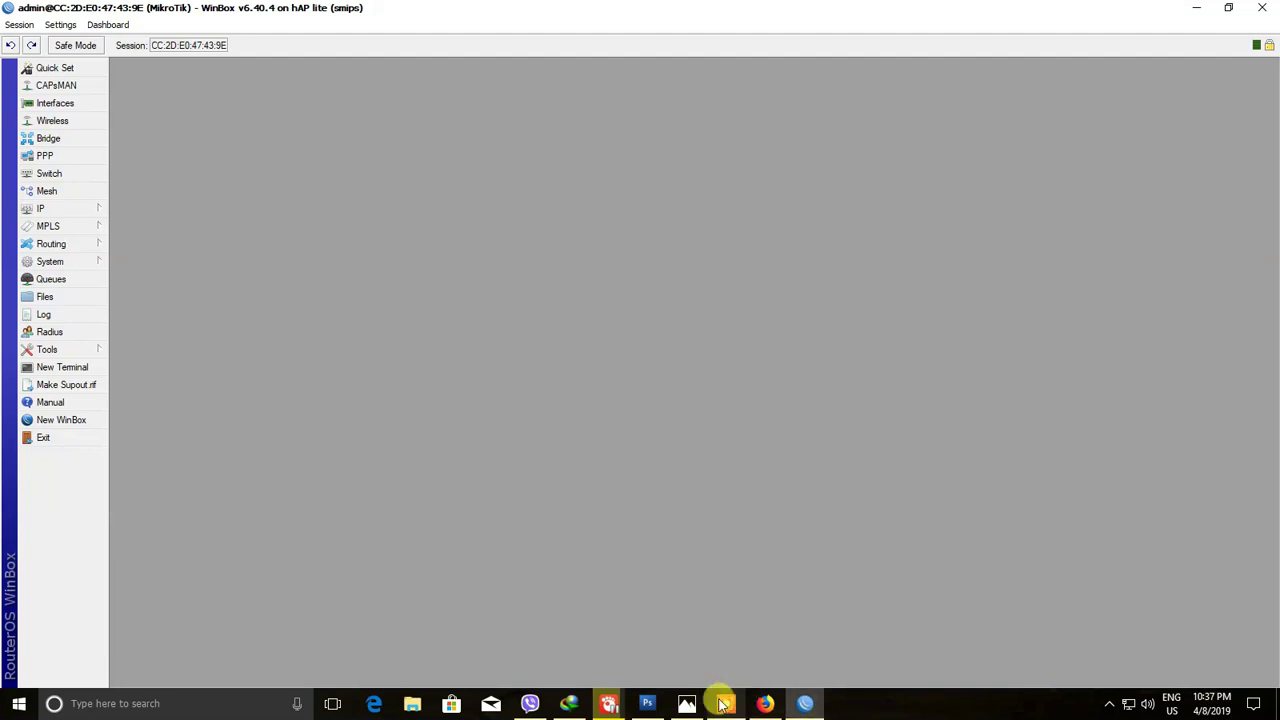
- Glance at the network diagram in Photos, then reconnect WinBox to the reset router
click(686, 703)
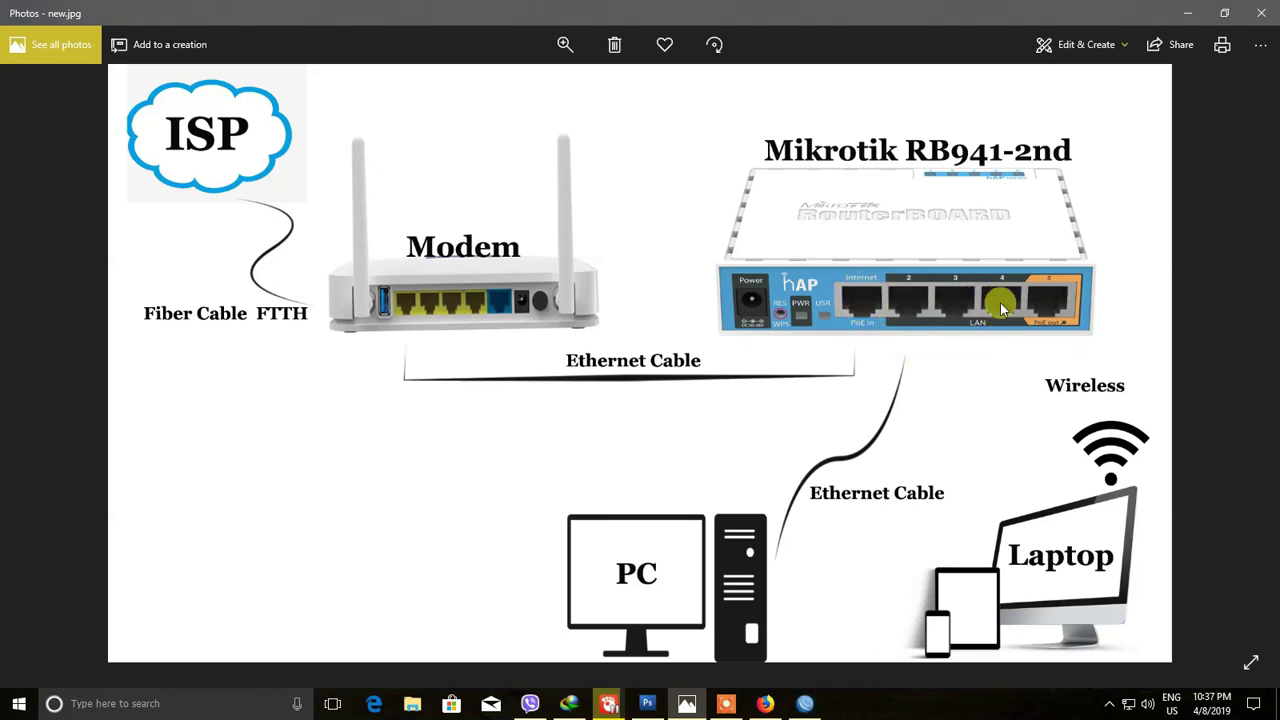
click(1189, 12)
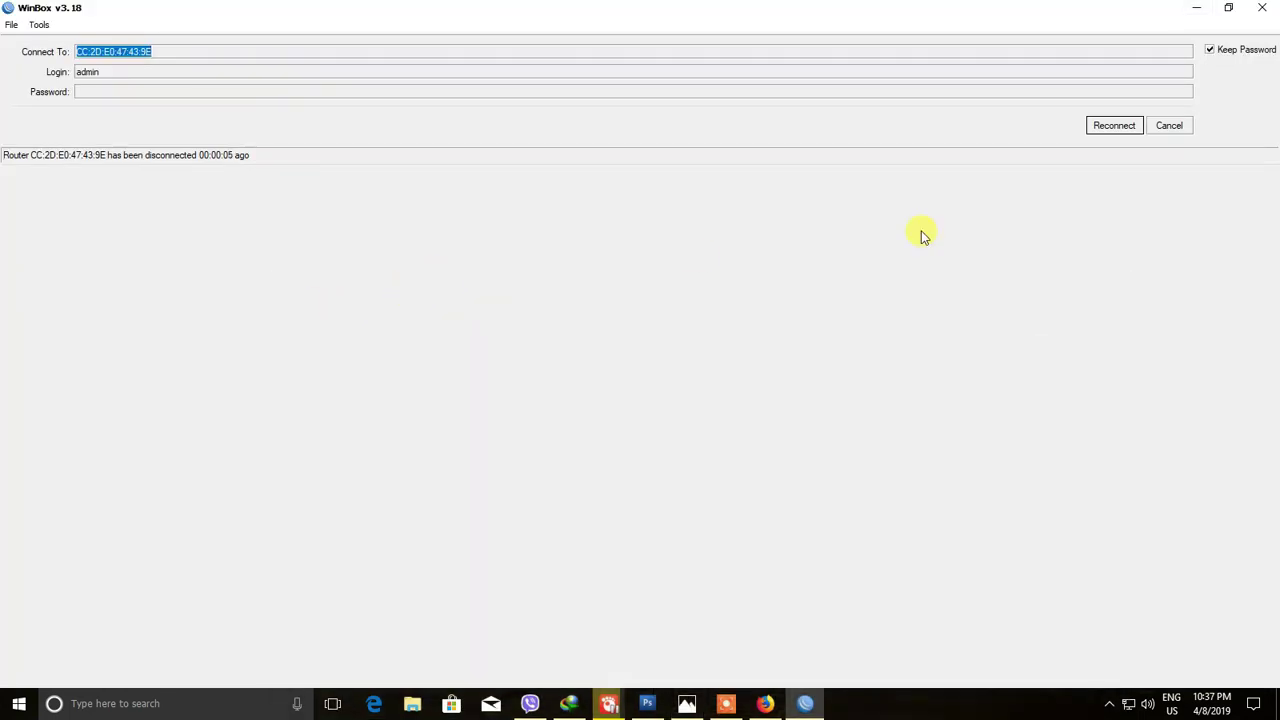
click(1093, 126)
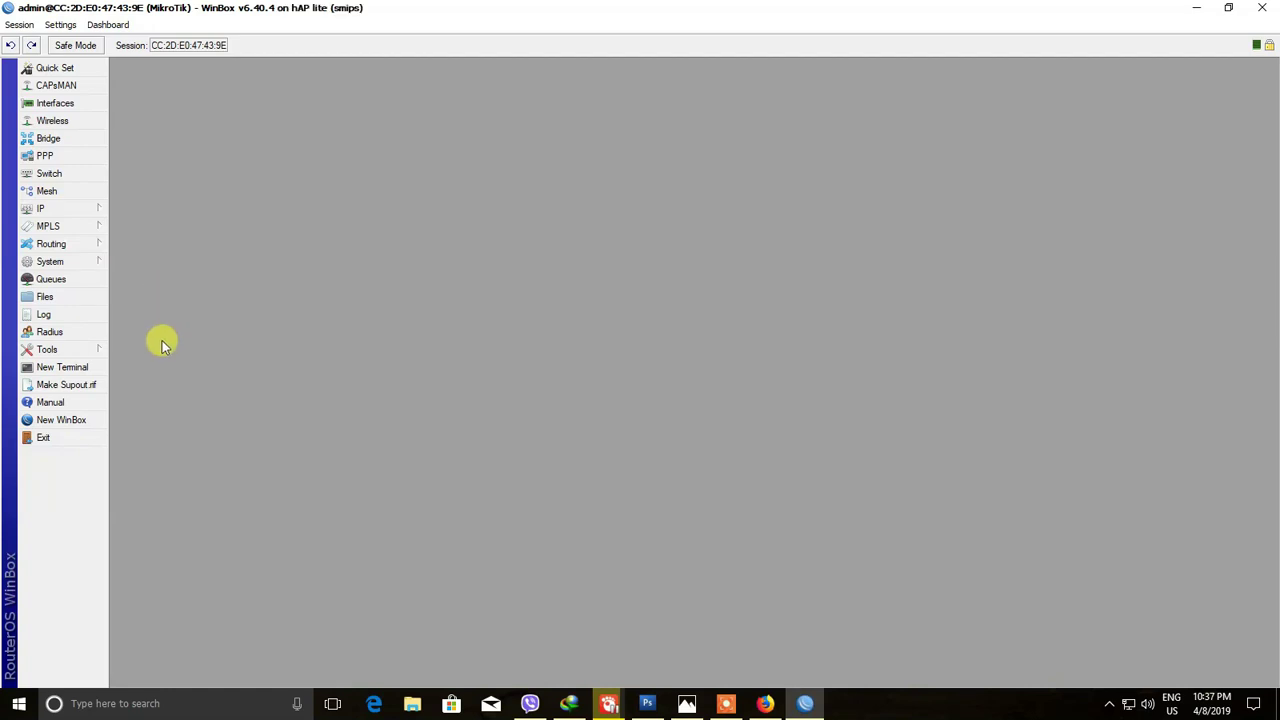
click(80, 206)
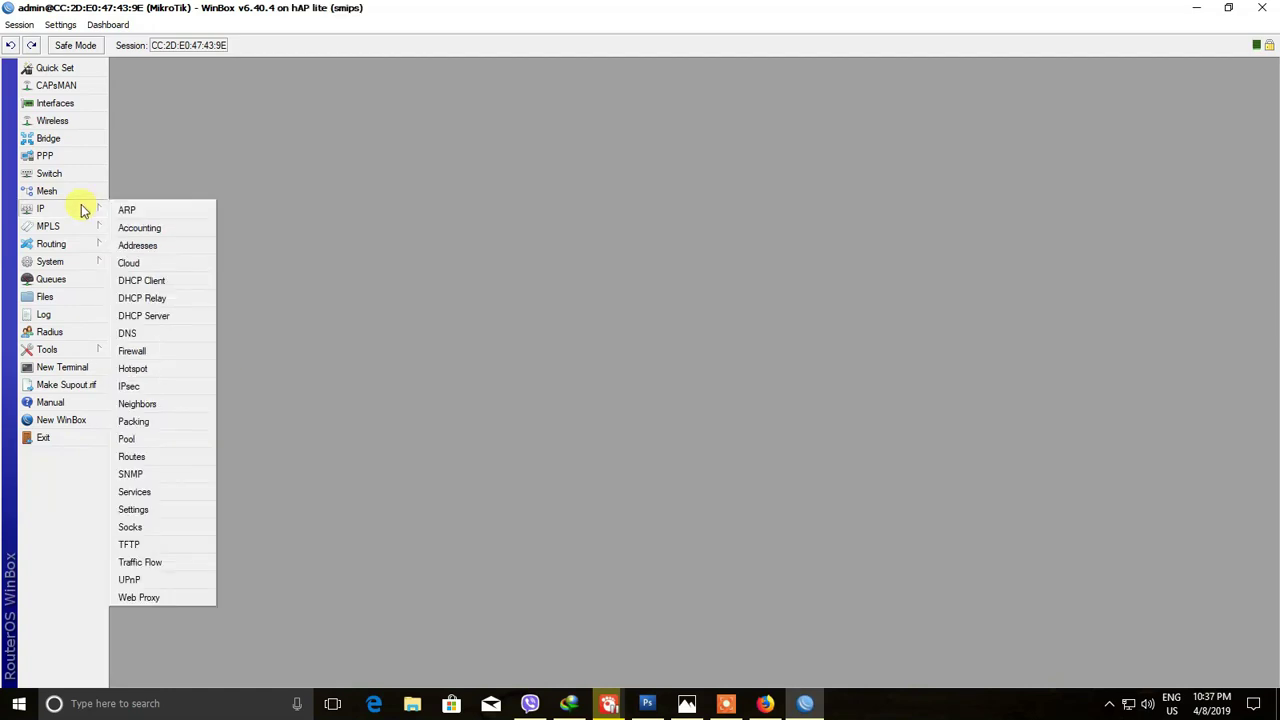
- Add a new DHCP client on interface ether1 and apply it
click(173, 283)
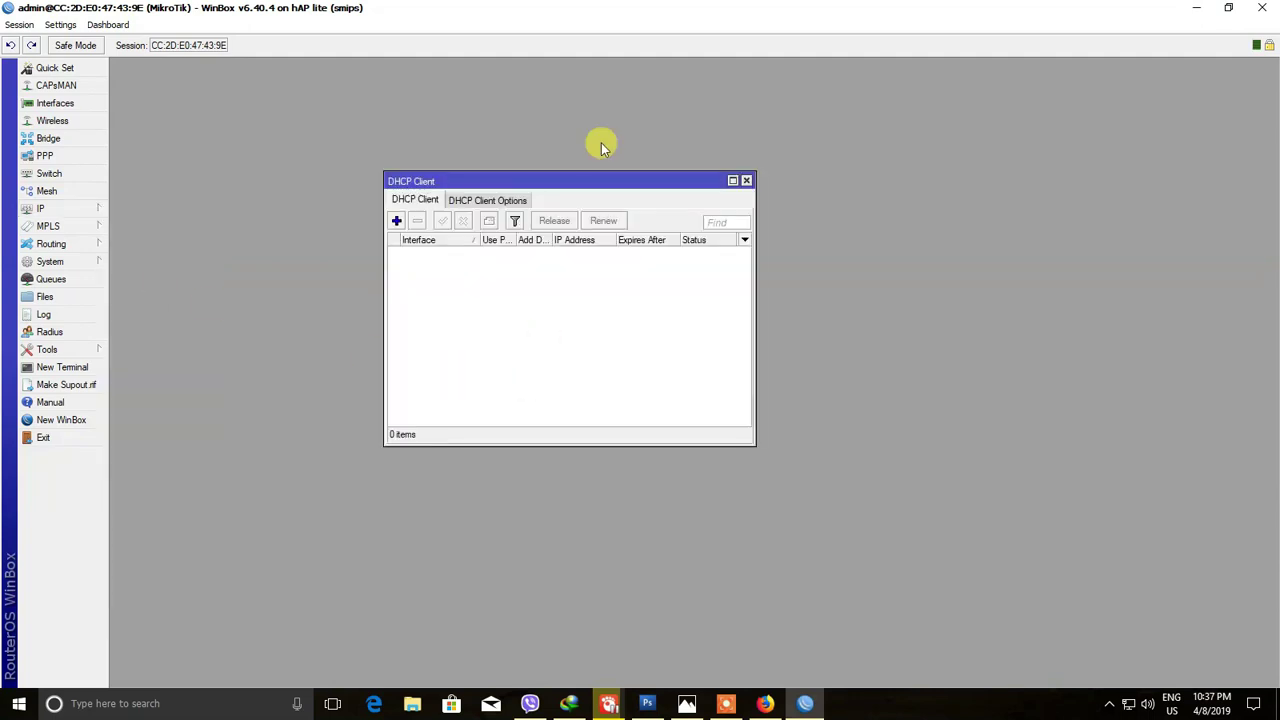
drag(600, 181, 792, 214)
click(588, 253)
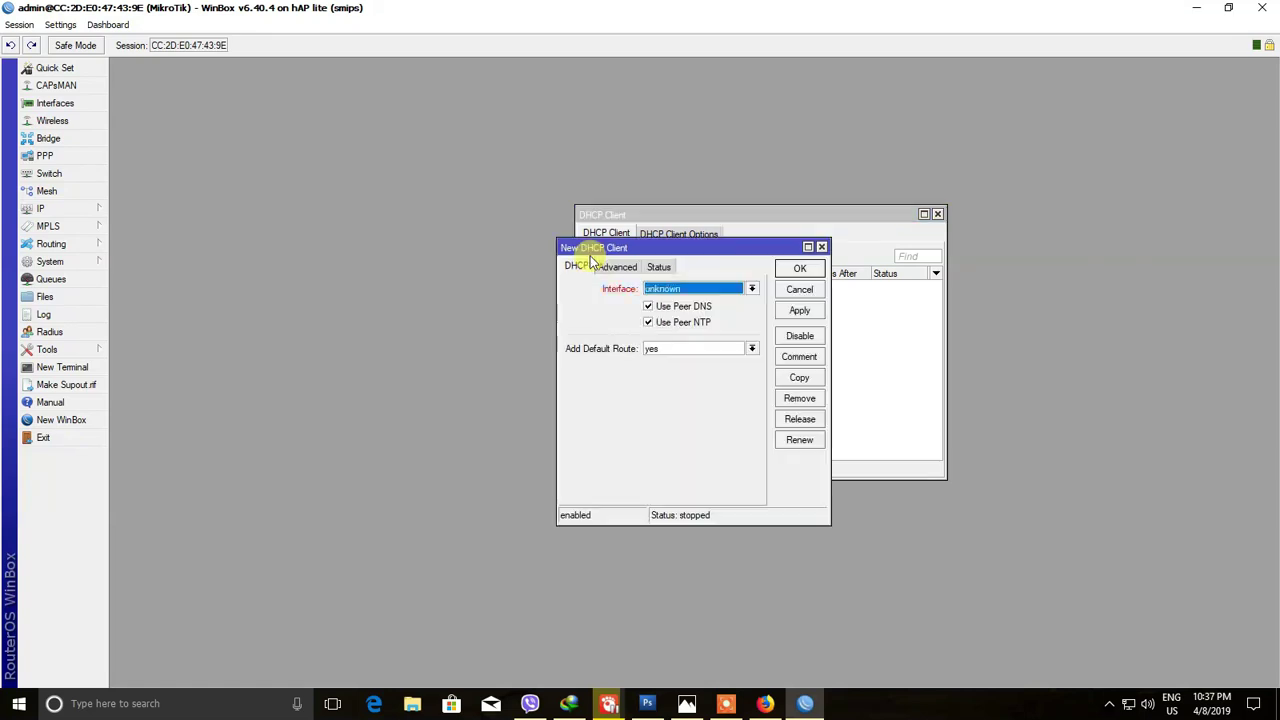
click(752, 289)
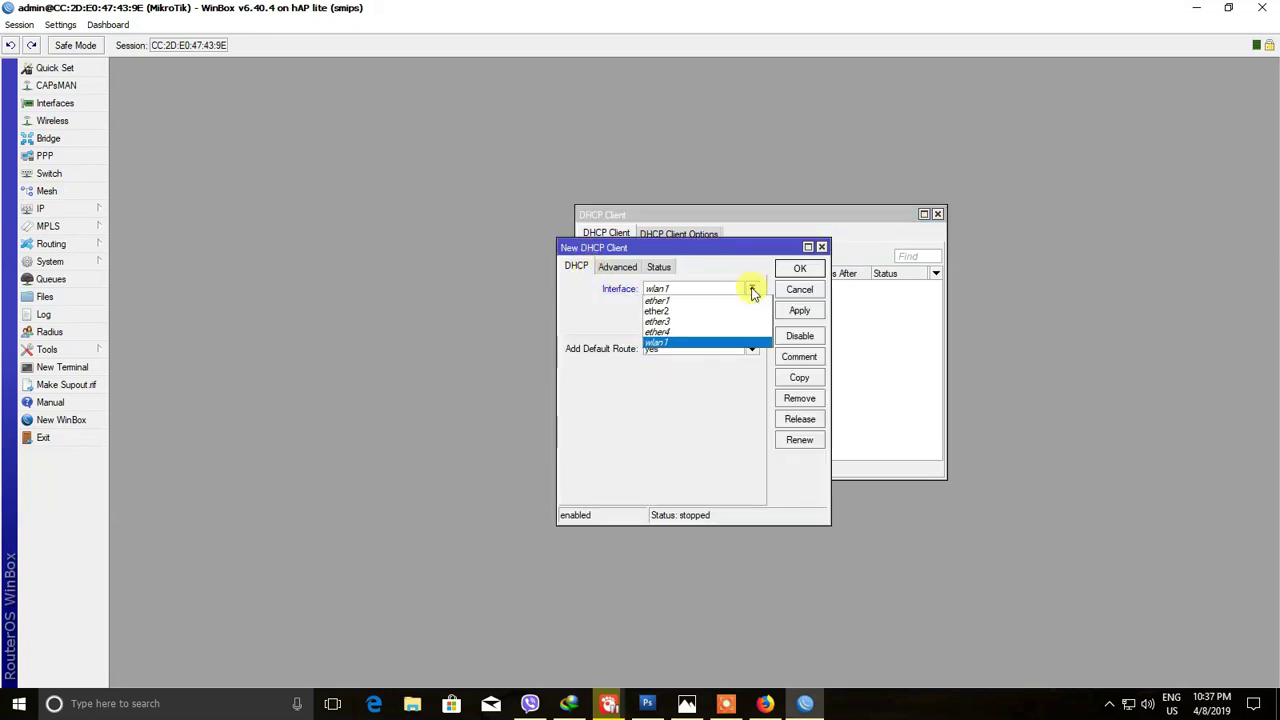
click(679, 302)
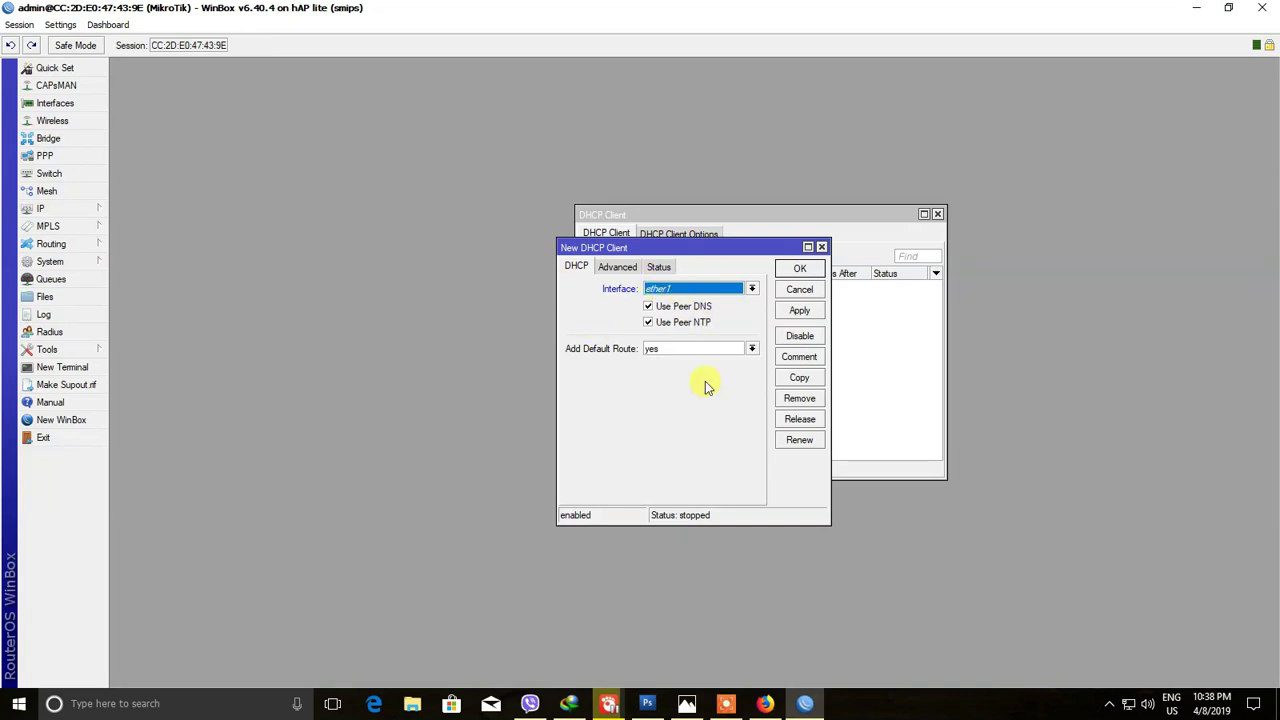
click(799, 311)
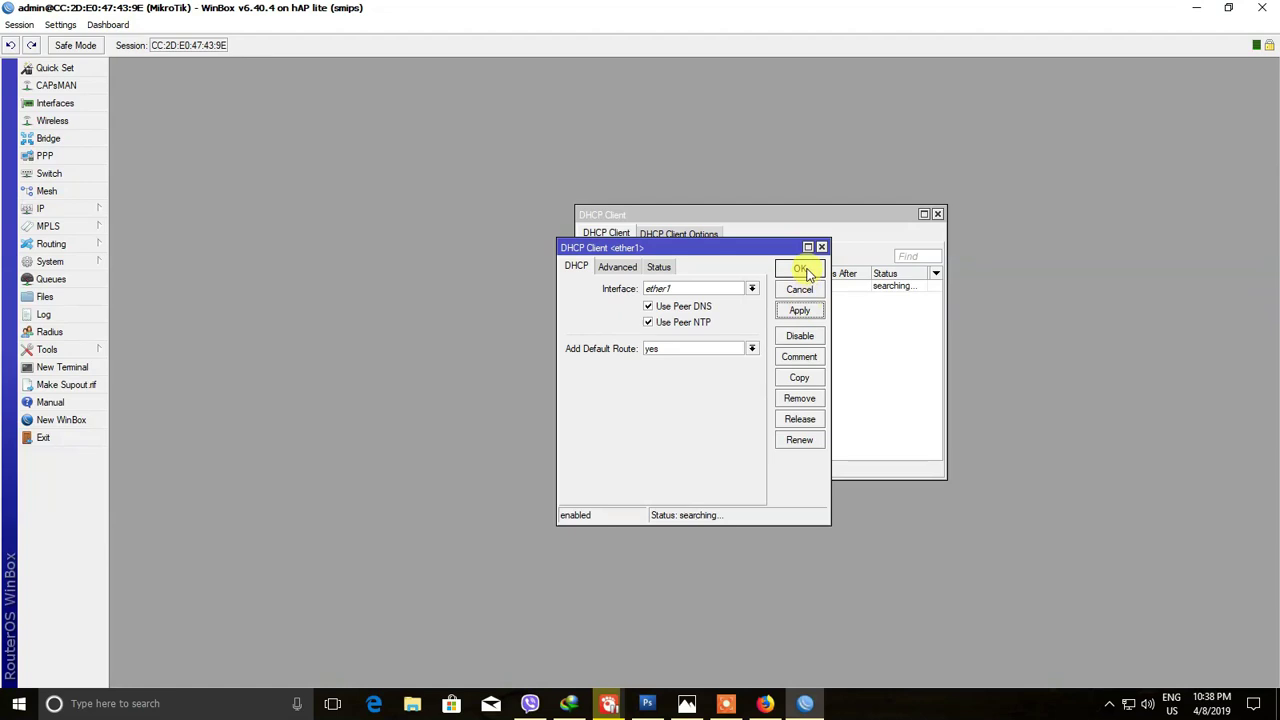
click(801, 269)
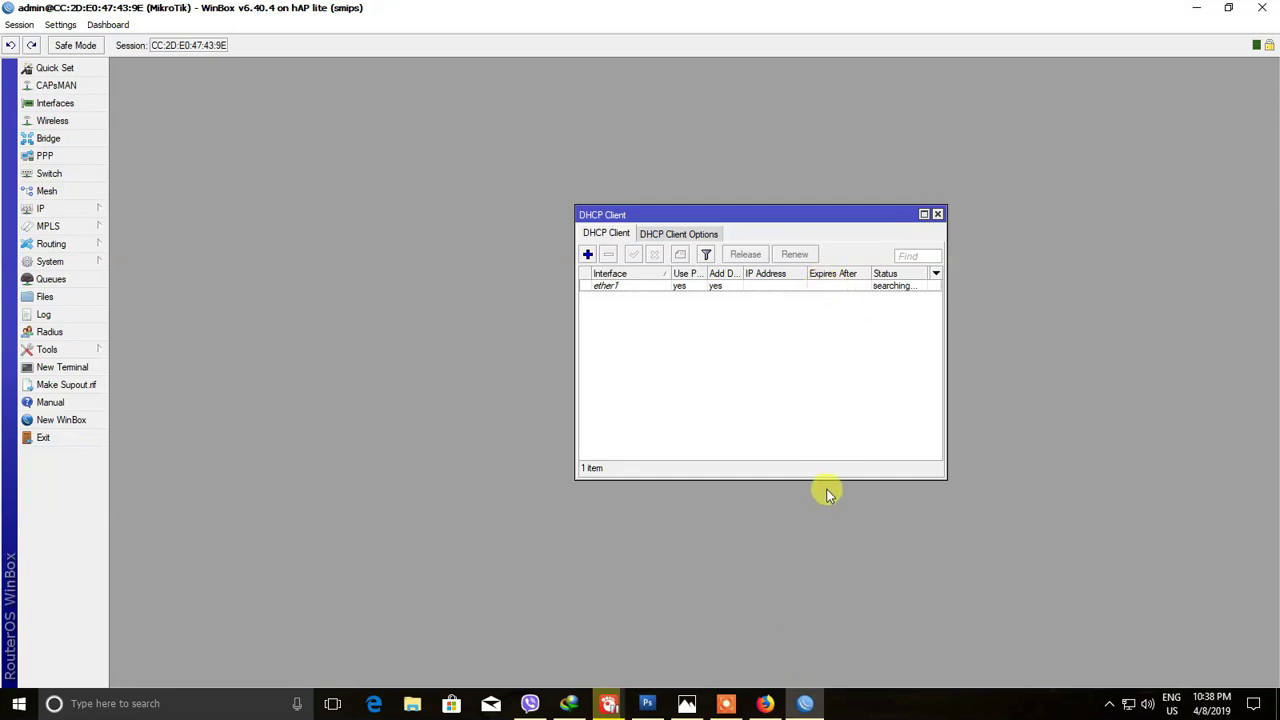
- Reconnect after the session drop and confirm the ether1 client is bound to 192.168.1.4/24
drag(825, 212, 759, 210)
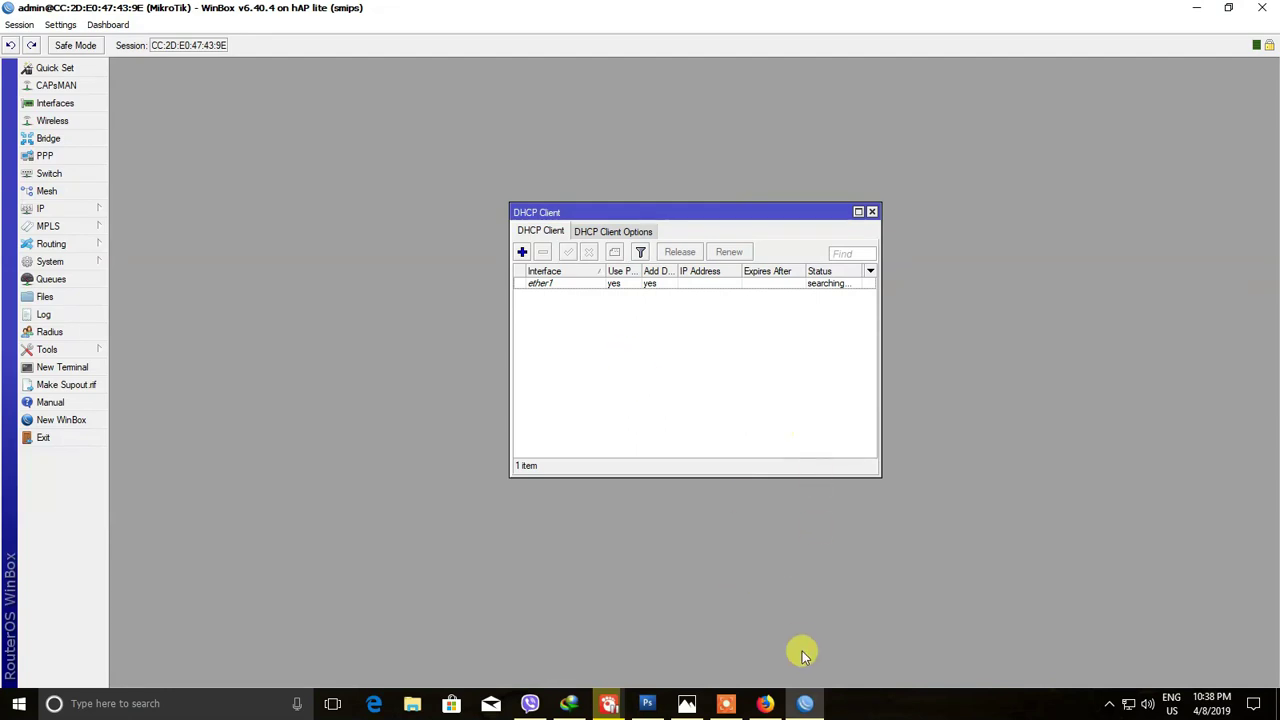
click(777, 707)
click(686, 705)
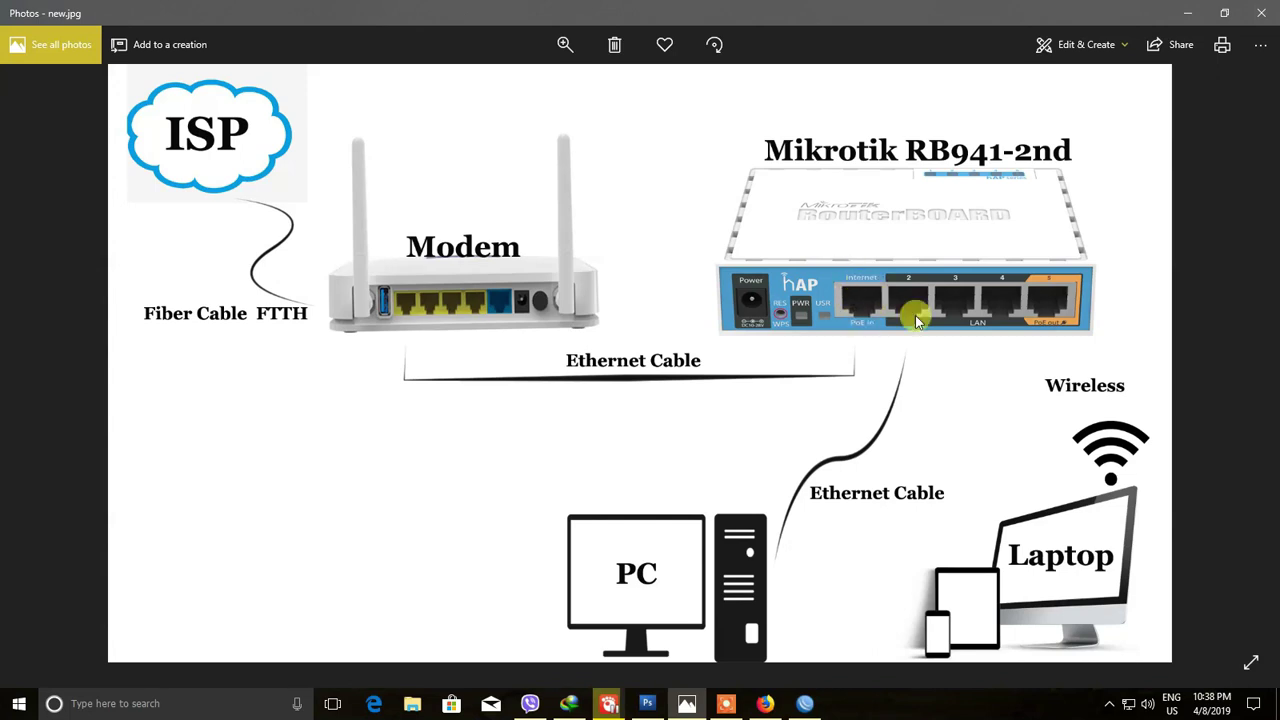
click(1187, 13)
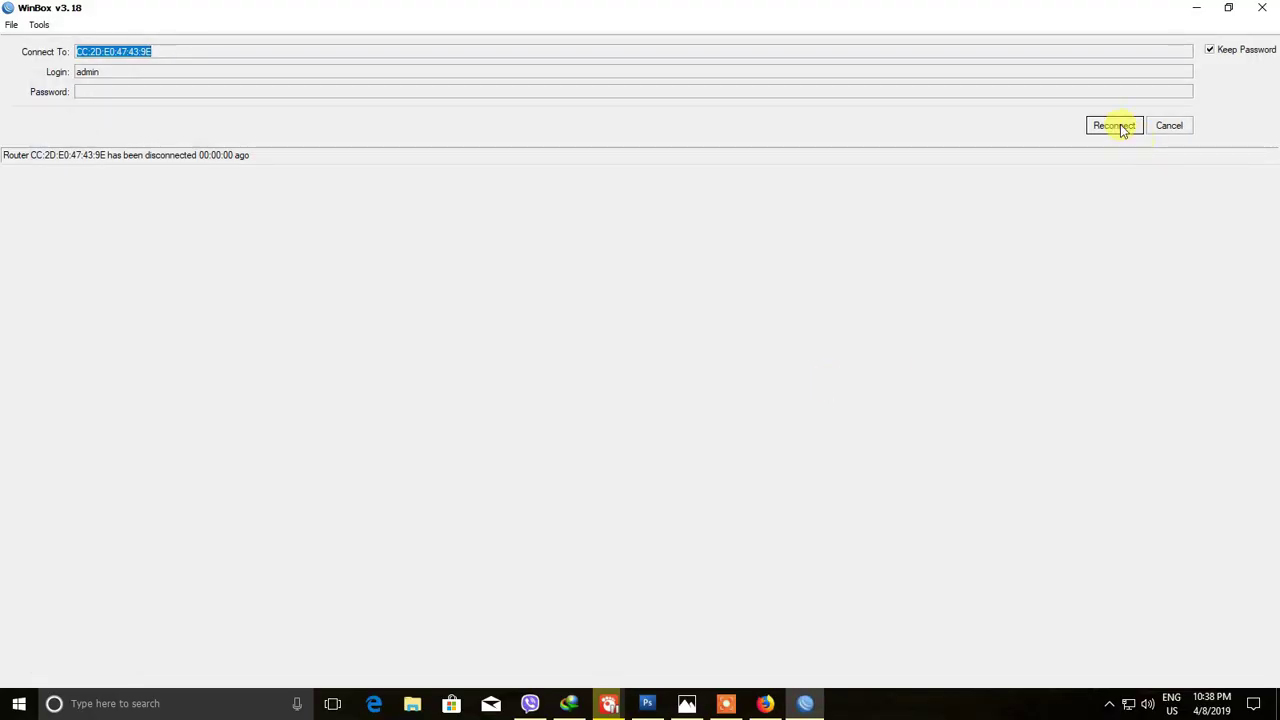
click(1118, 125)
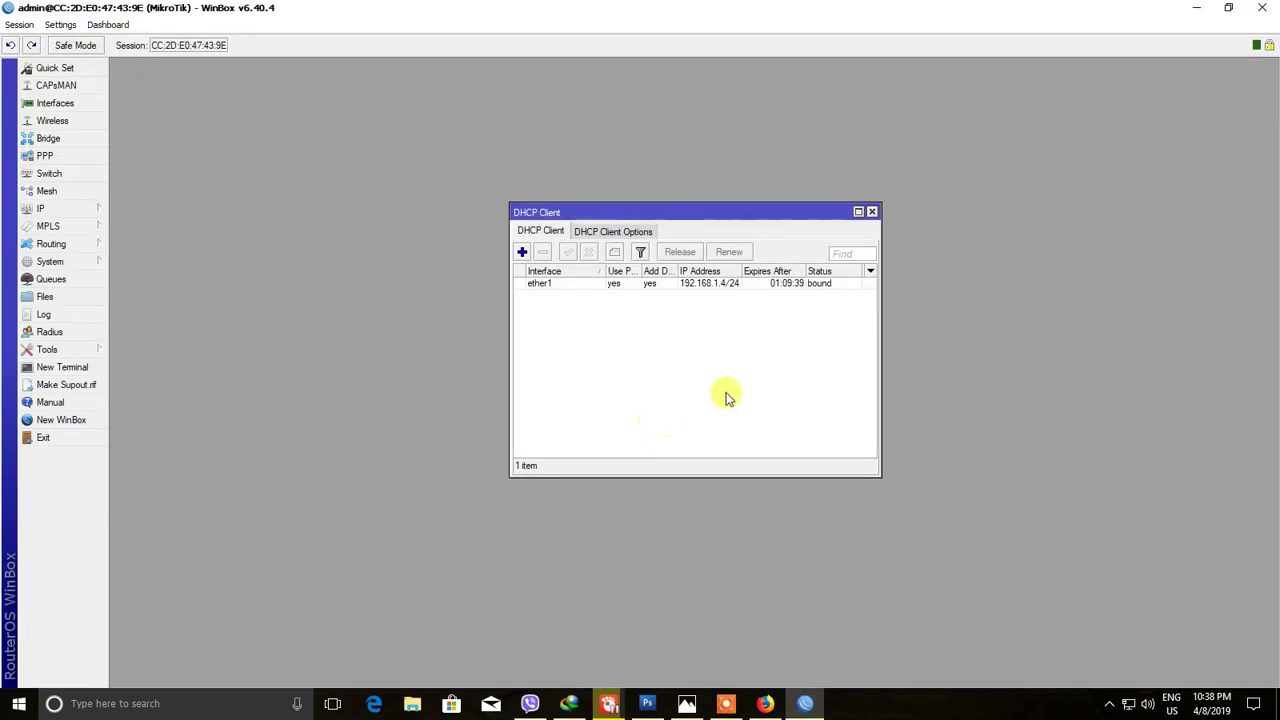
click(837, 284)
drag(770, 216, 653, 214)
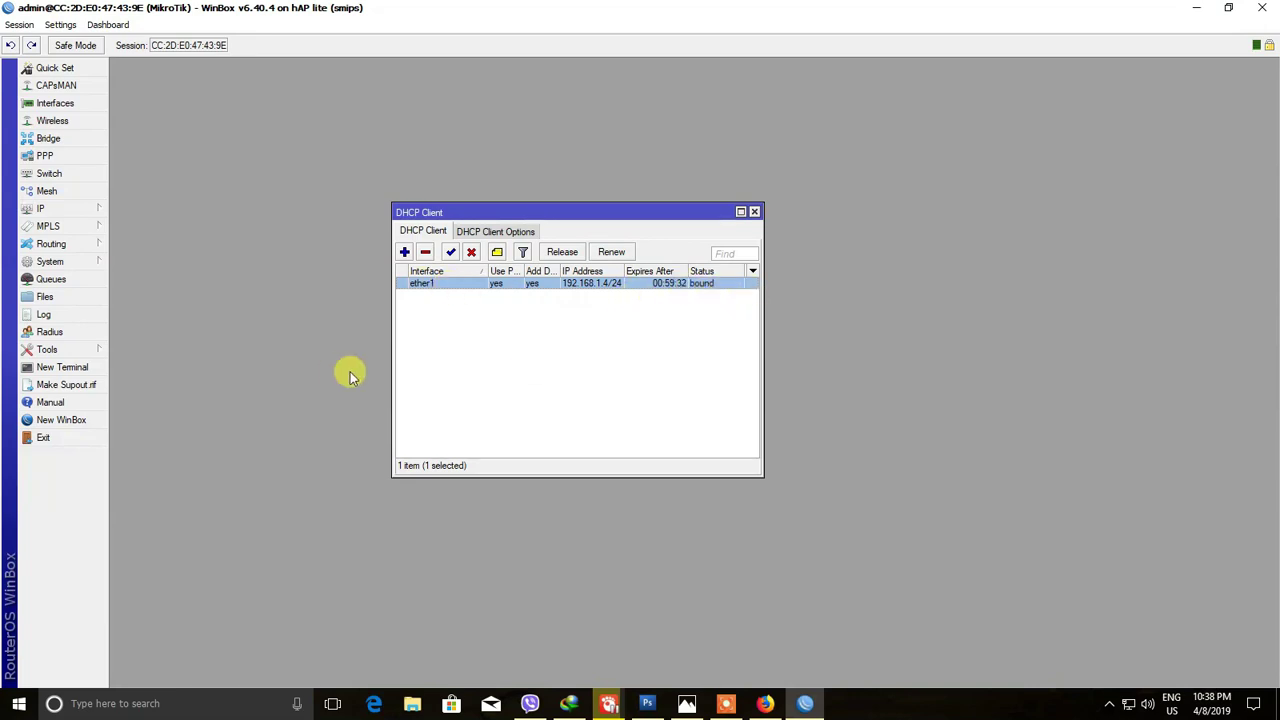
click(432, 374)
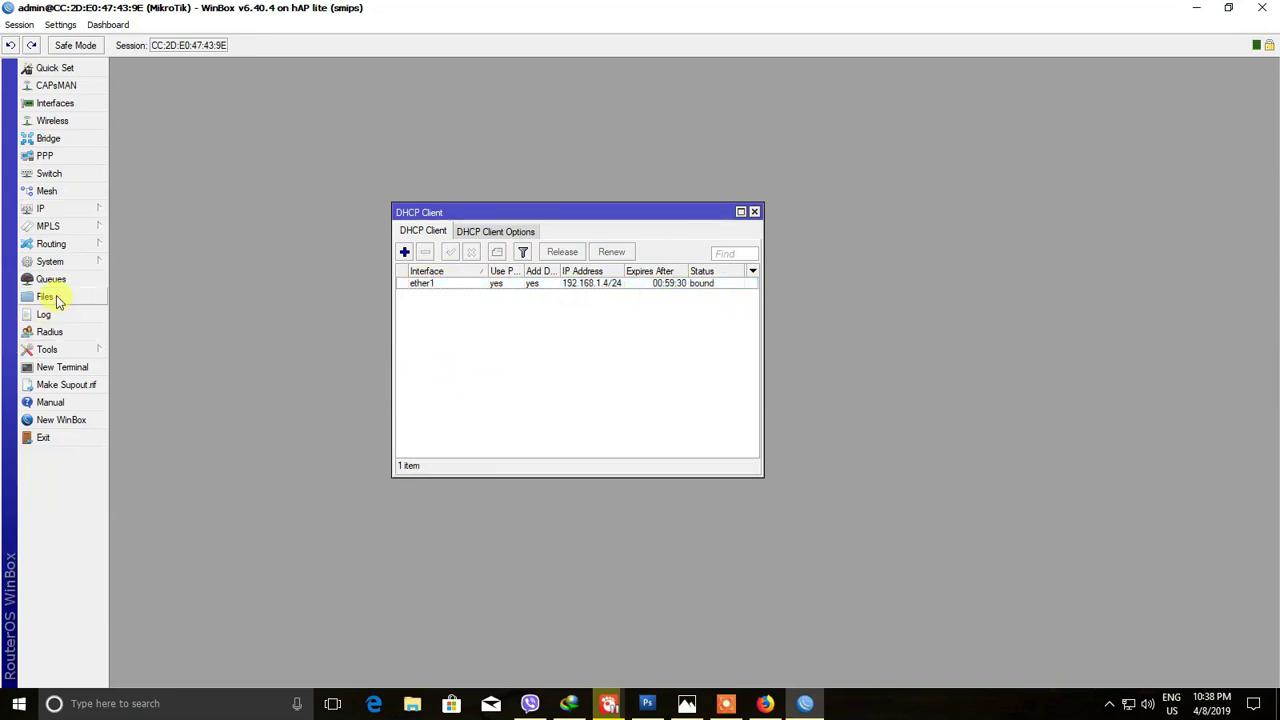
- Ping google.com from a new terminal, getting replies from 74.125.200.102, then close it
click(55, 367)
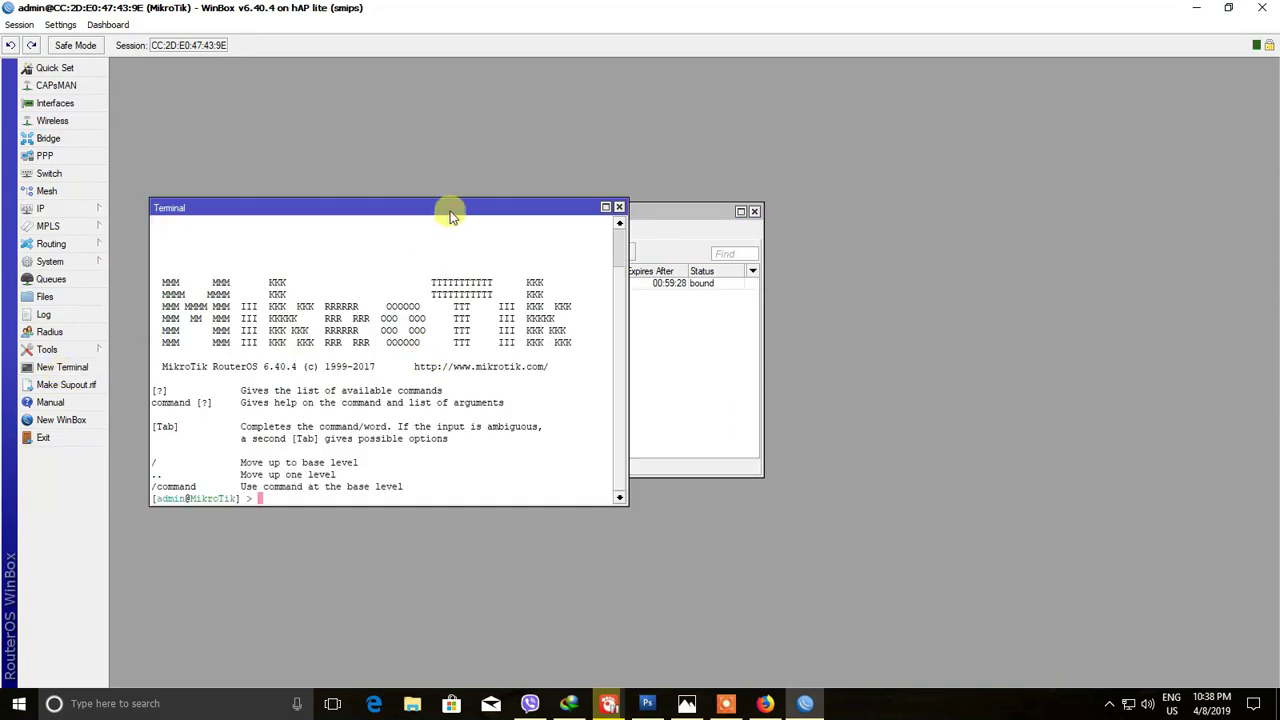
drag(449, 209, 960, 297)
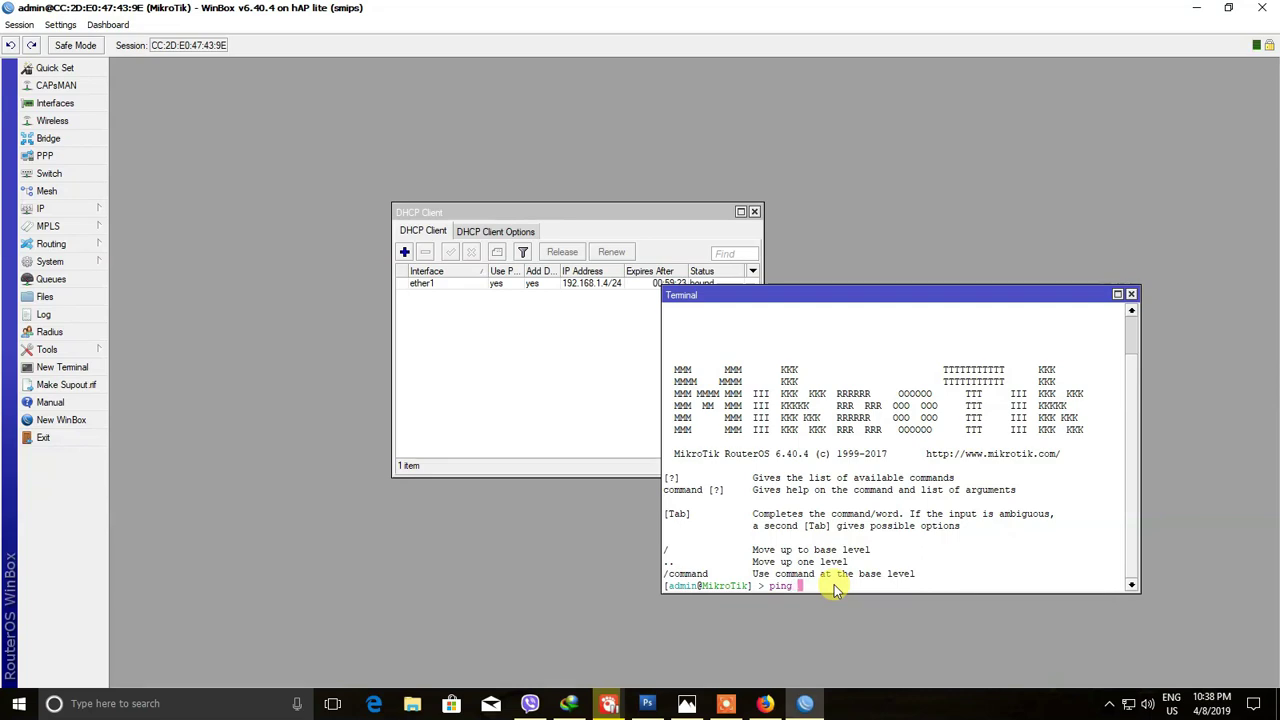
text(.com)
key(Return)
drag(888, 296, 952, 216)
drag(680, 214, 550, 226)
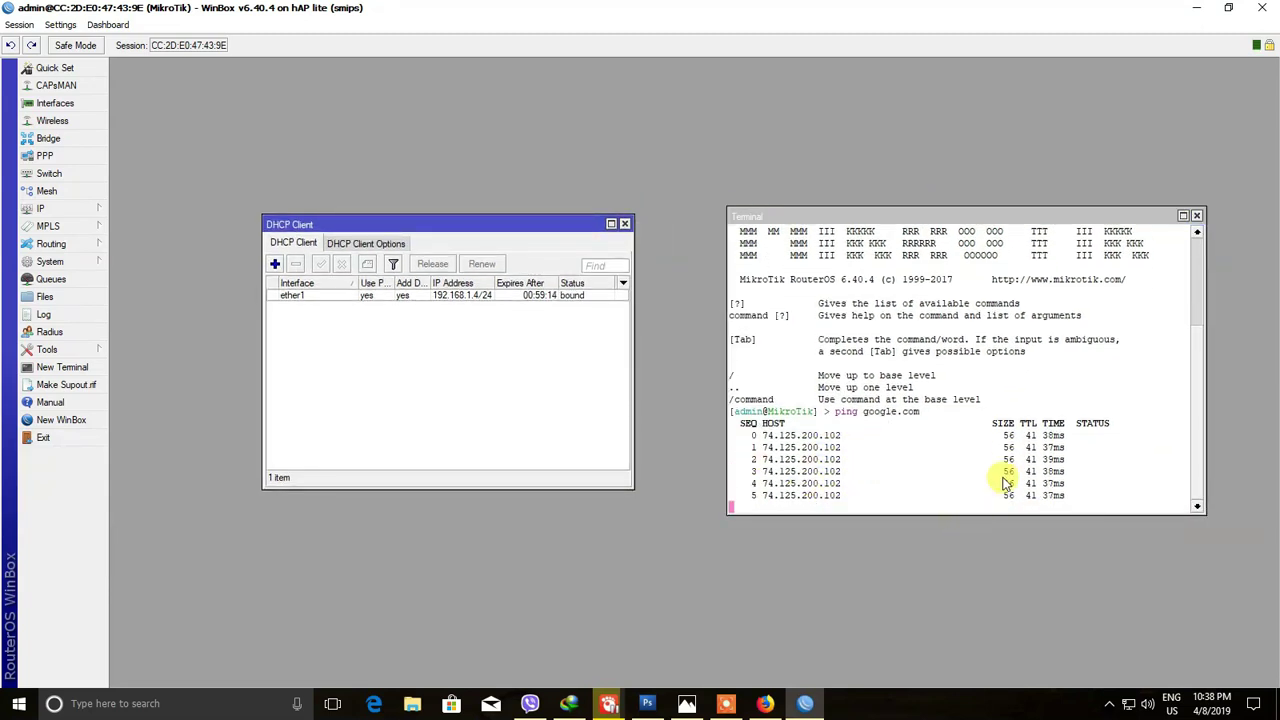
click(1197, 218)
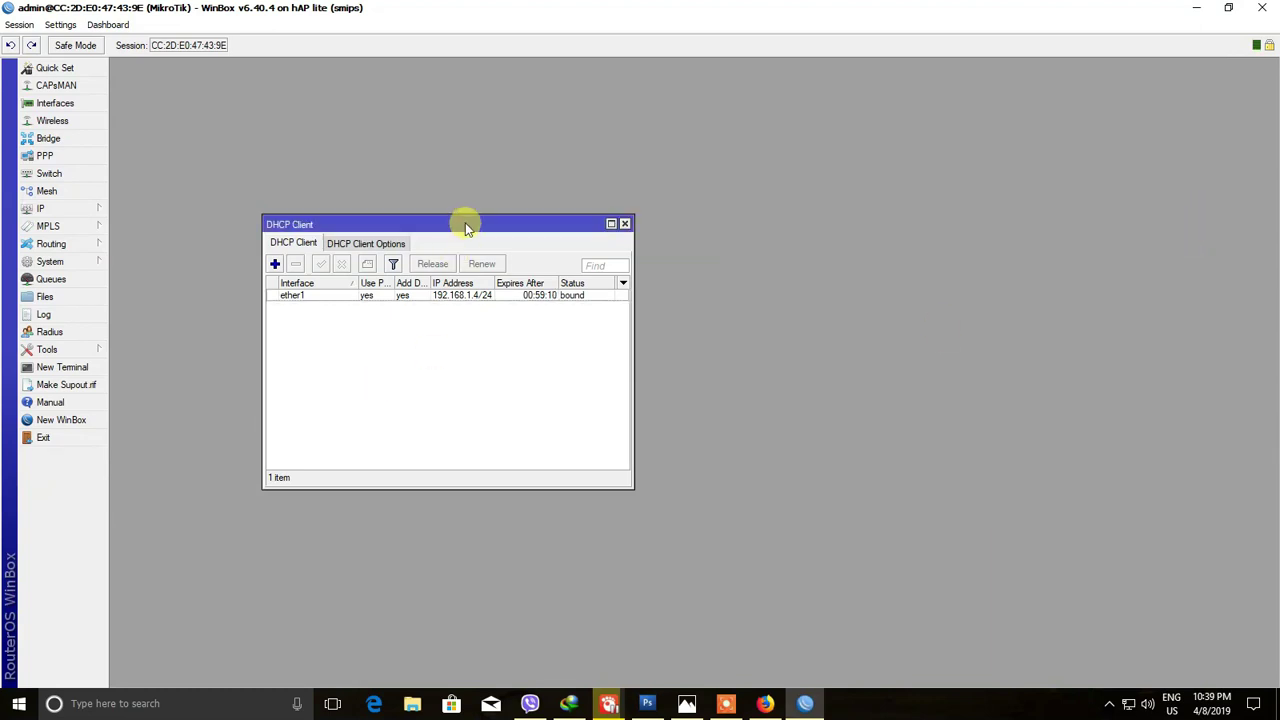
- Open the Interface List showing ether1–ether4 and wlan1, select ether1, and check the diagram
drag(464, 227, 474, 134)
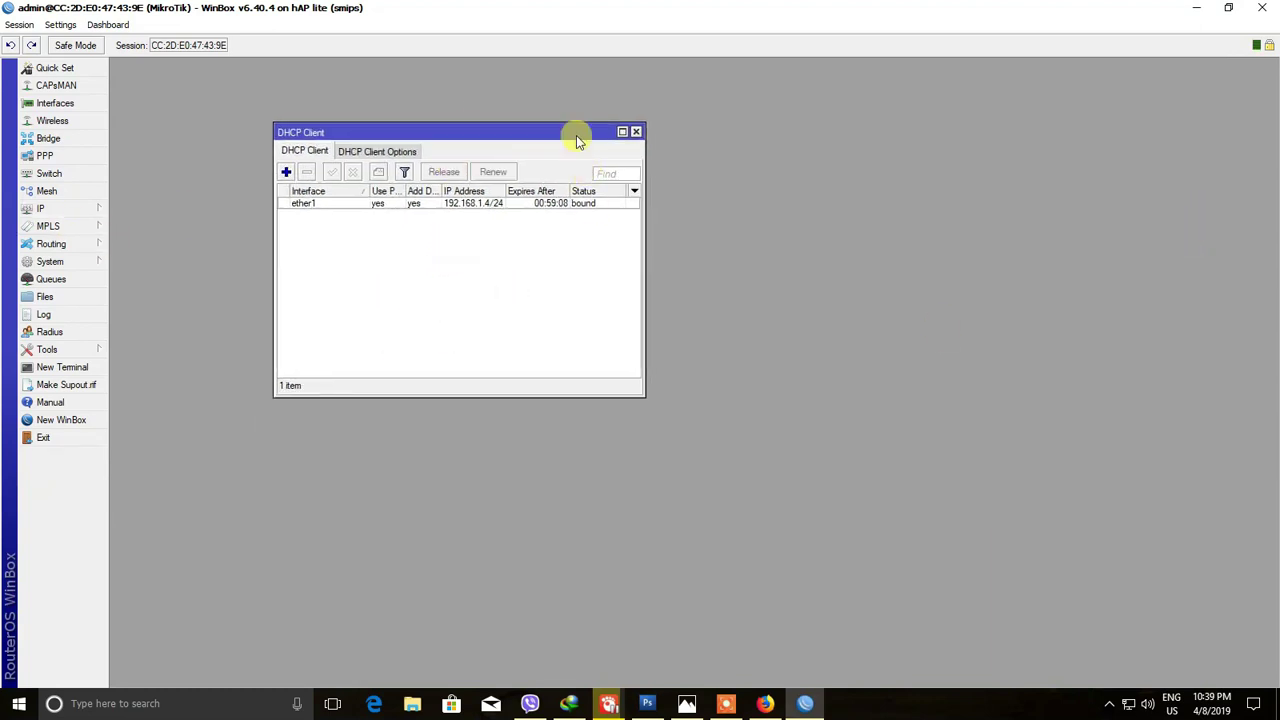
drag(576, 135, 719, 137)
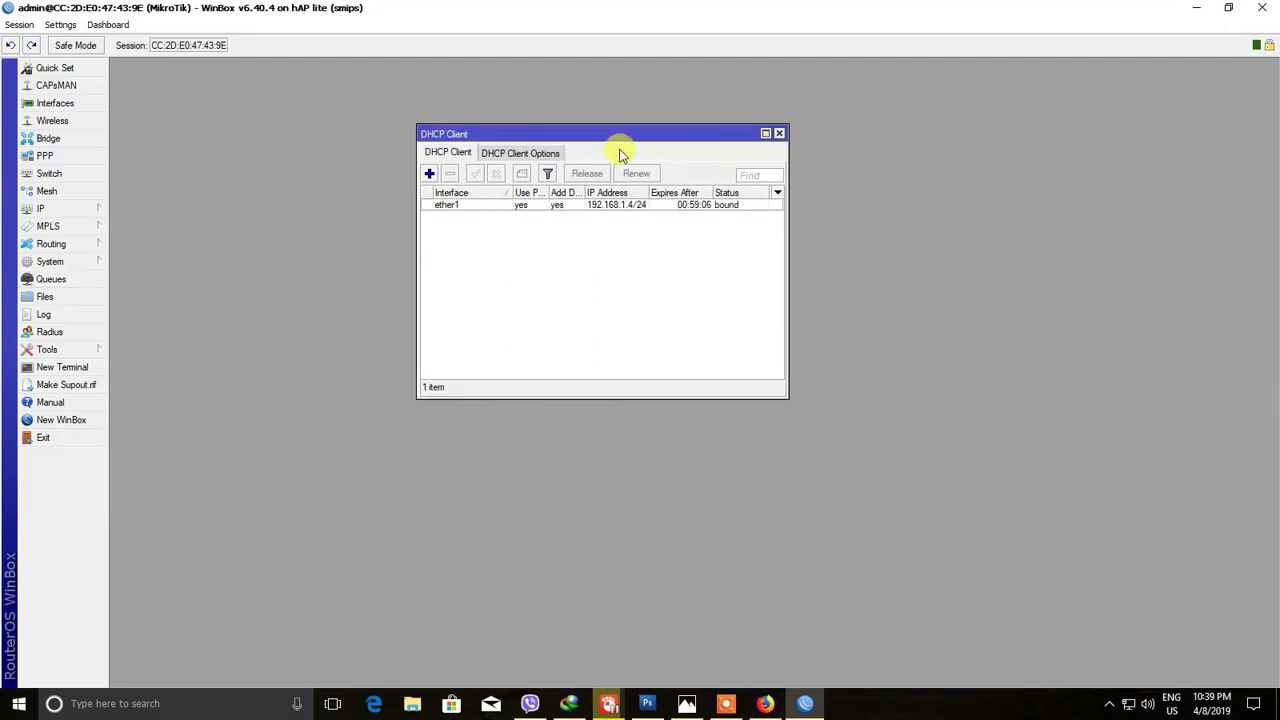
drag(630, 134, 368, 321)
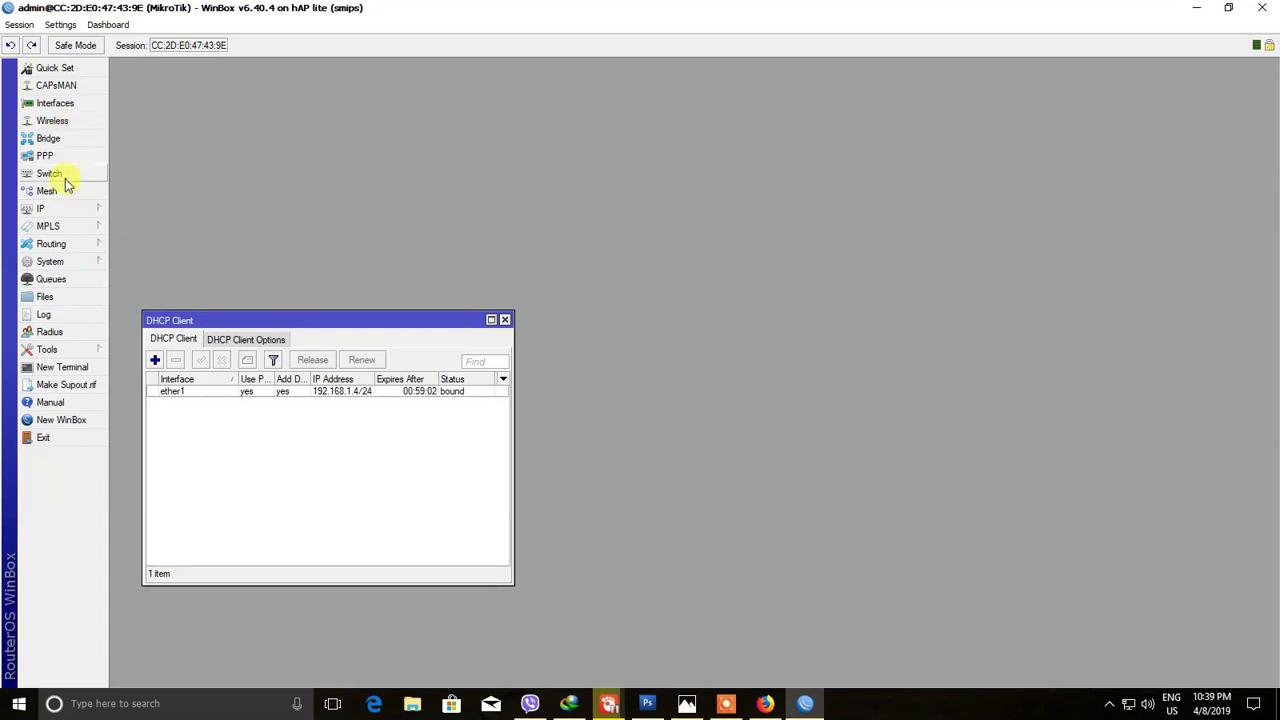
click(57, 104)
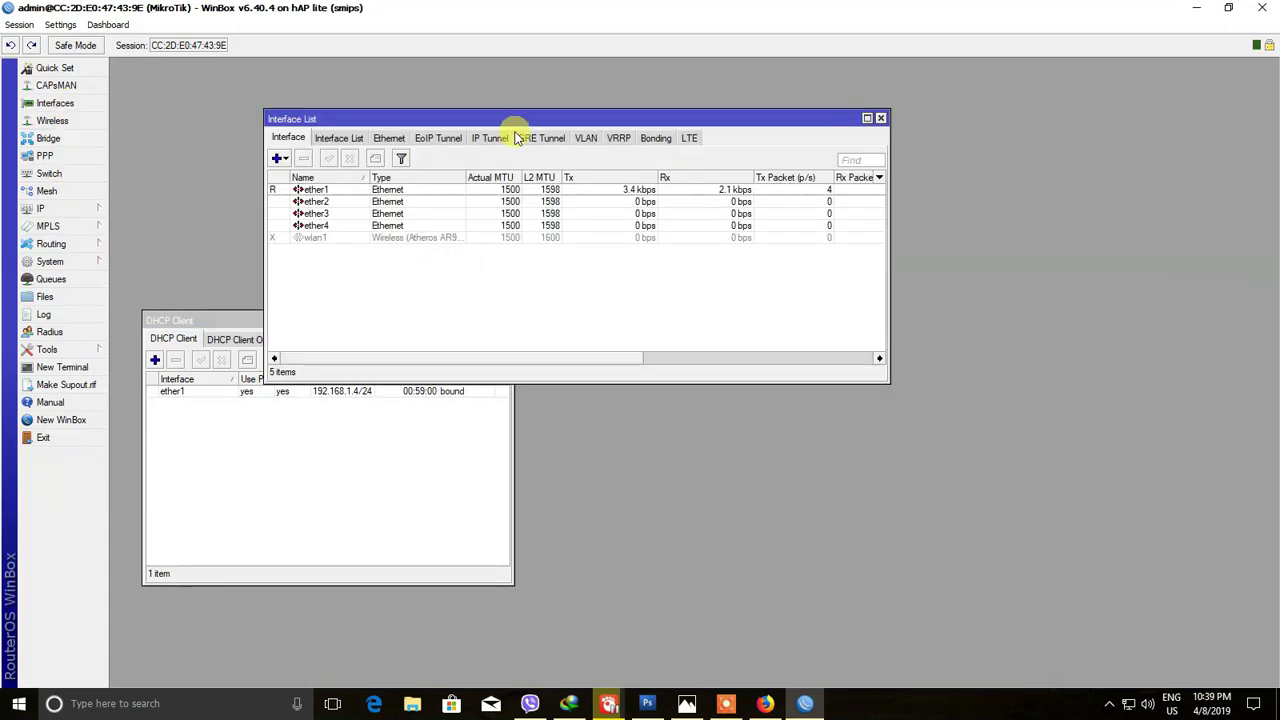
drag(528, 120, 875, 233)
click(645, 298)
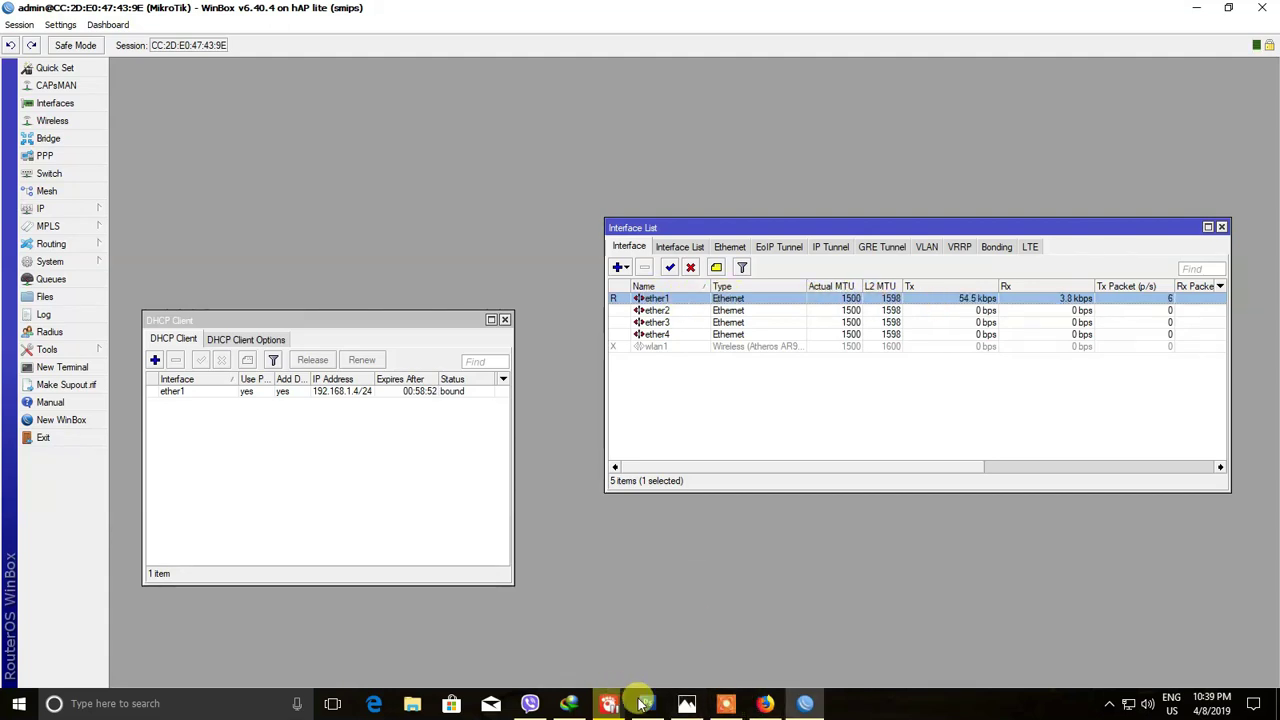
click(686, 703)
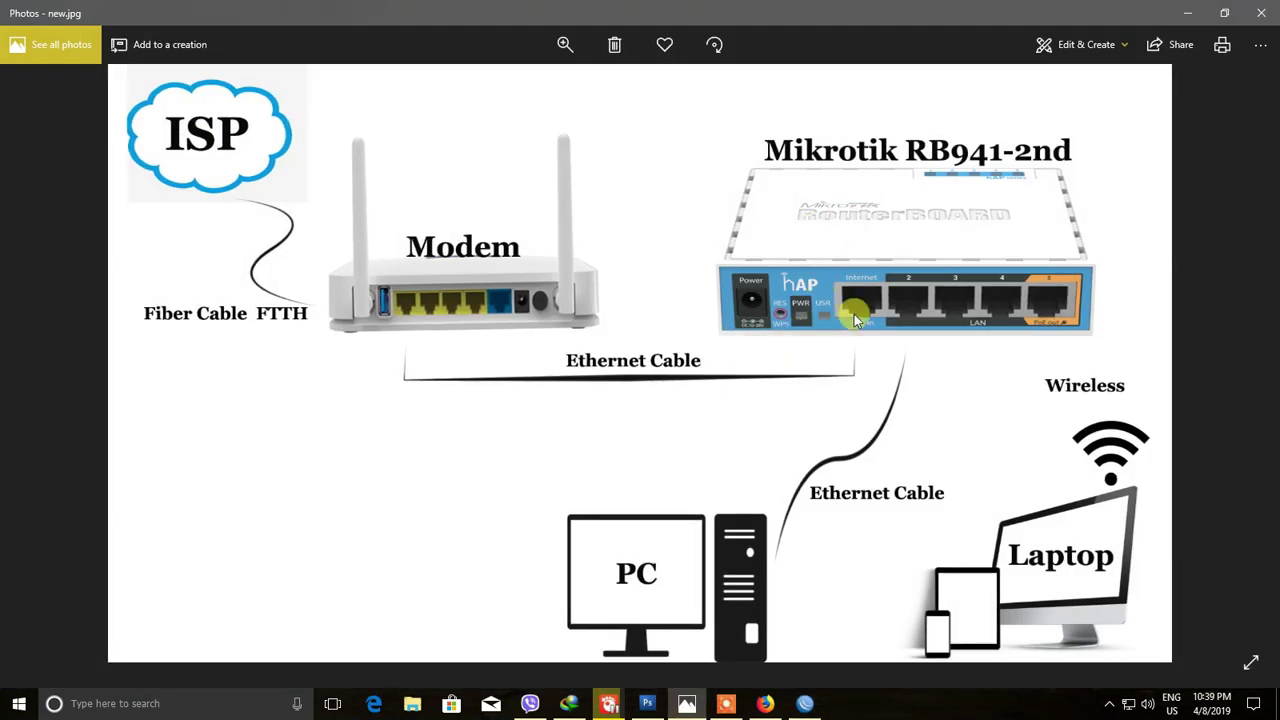
click(1257, 8)
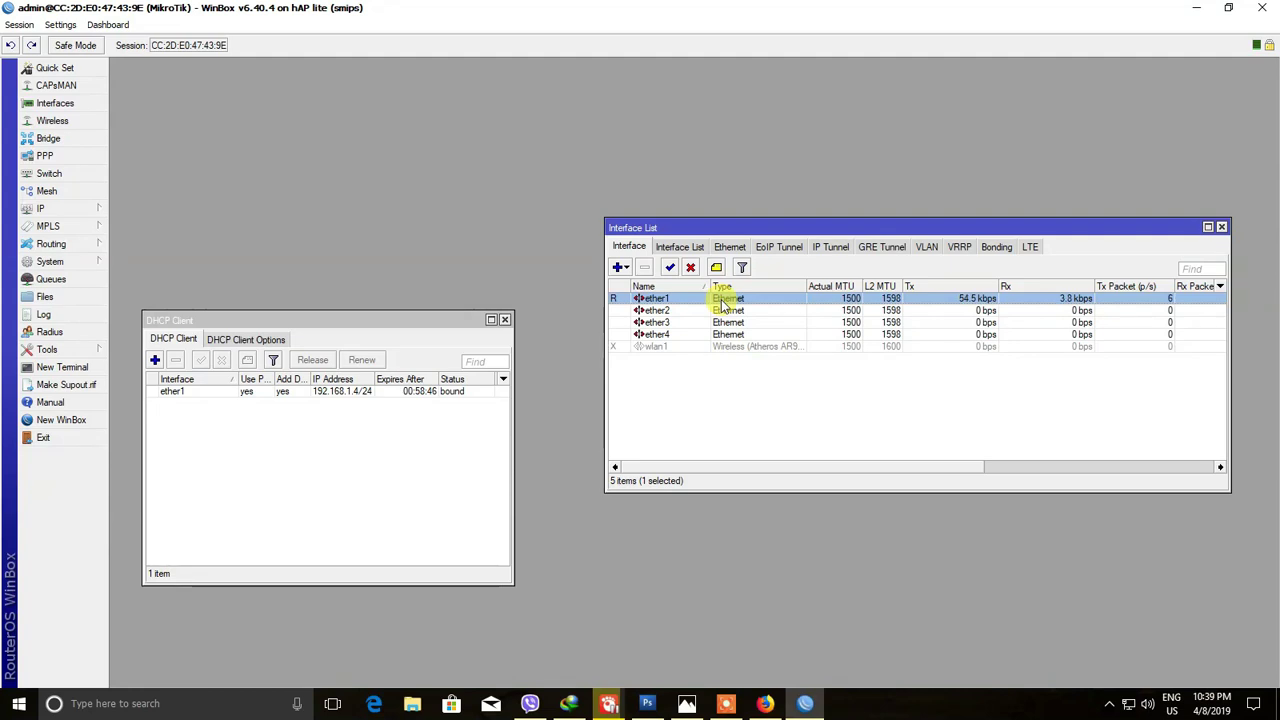
- Rename ether1 to 'WAN' with the comment 'CONNECT TO MODEM'
double_click(724, 300)
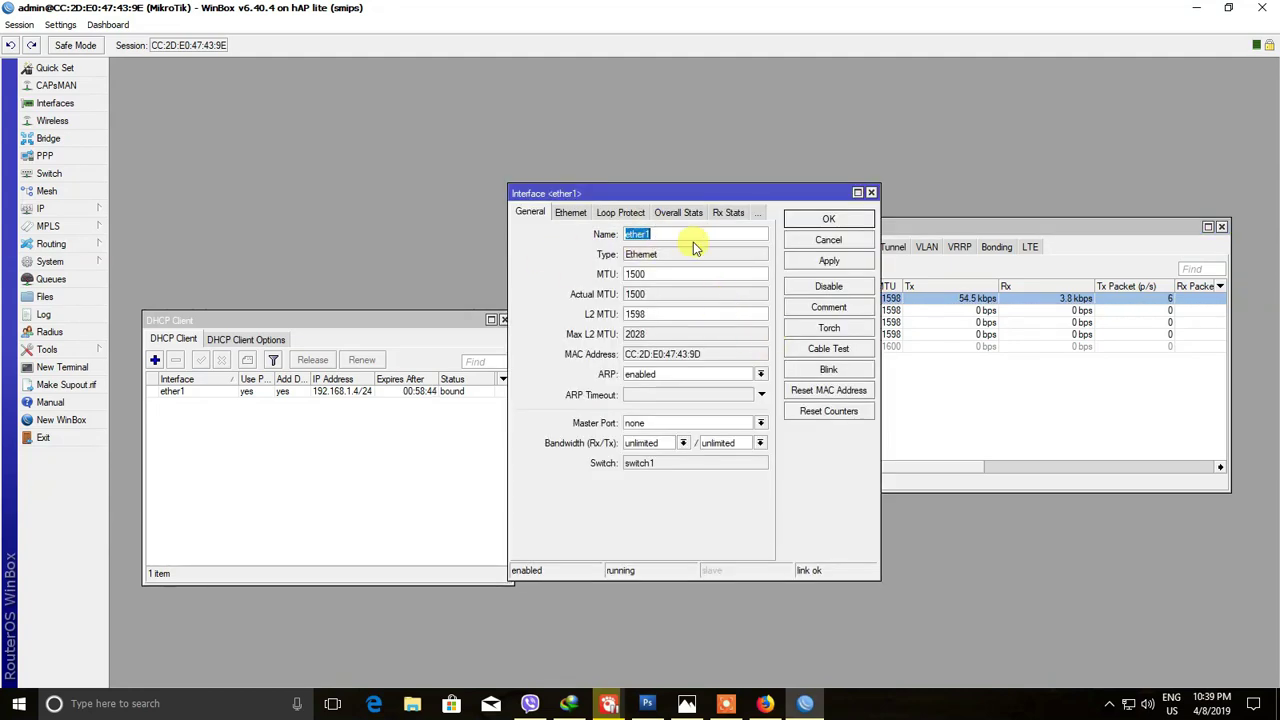
text(WAN)
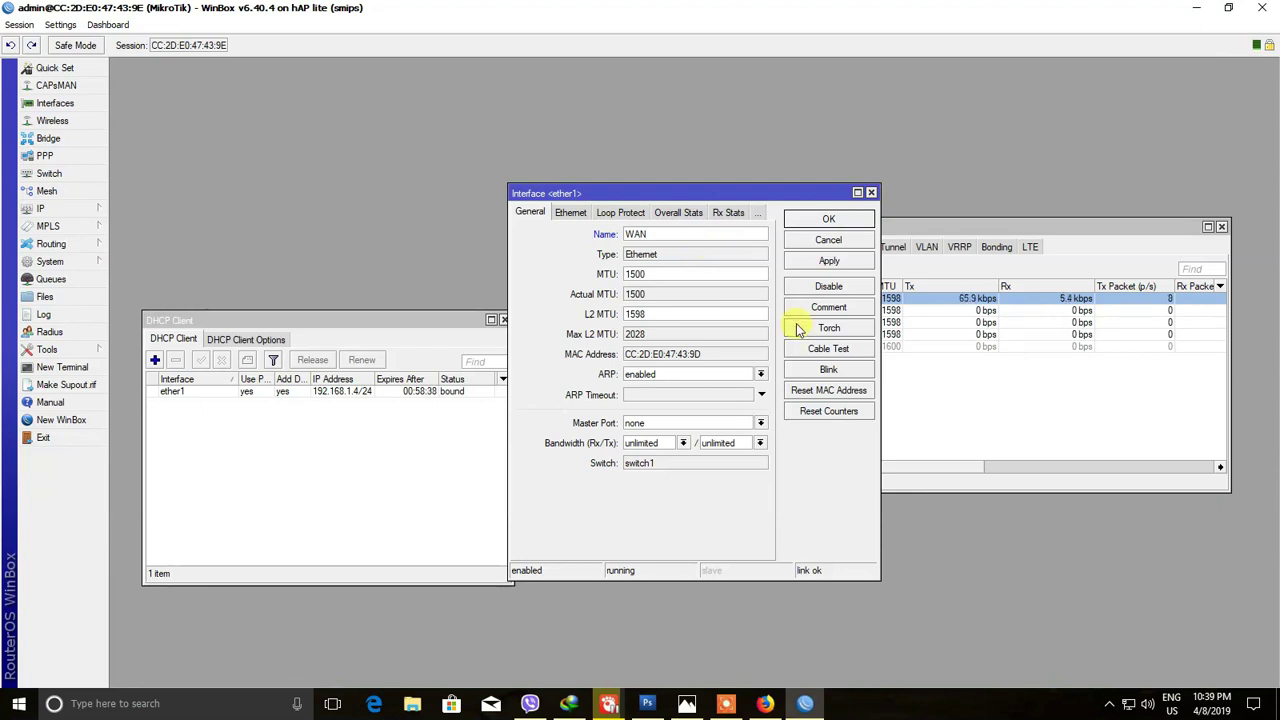
click(830, 307)
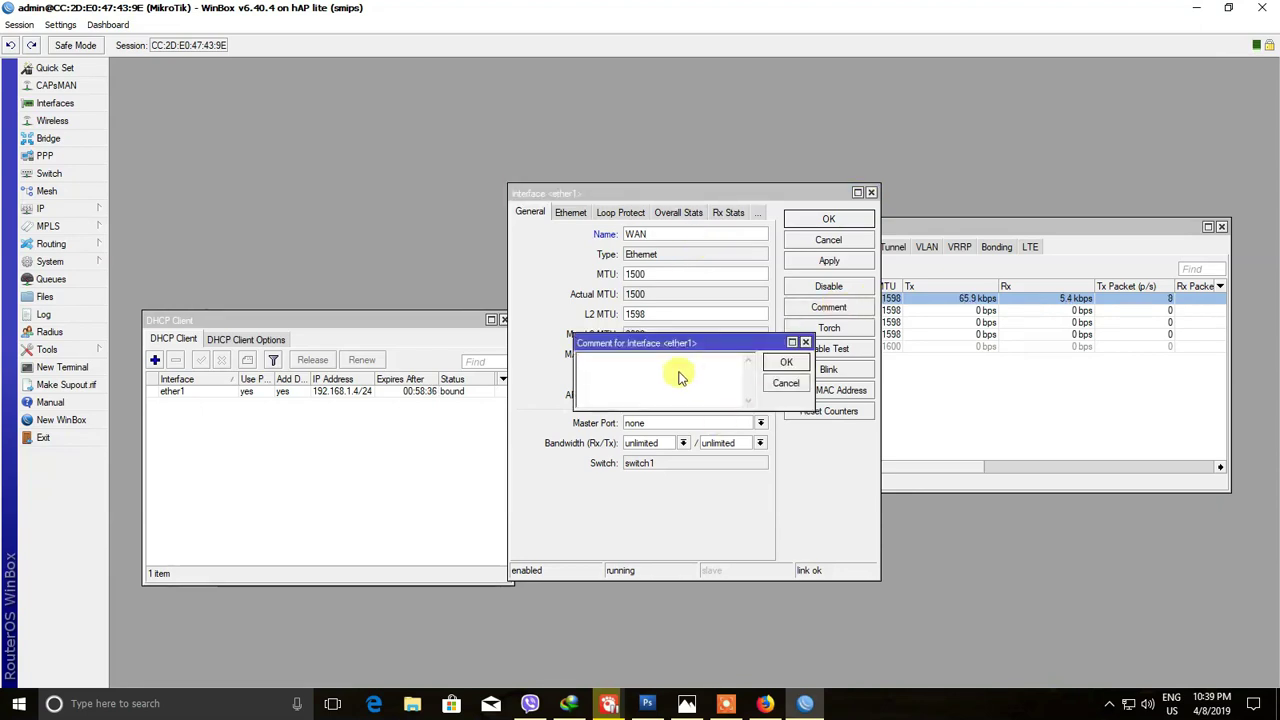
text(CONNECT TO MODEM)
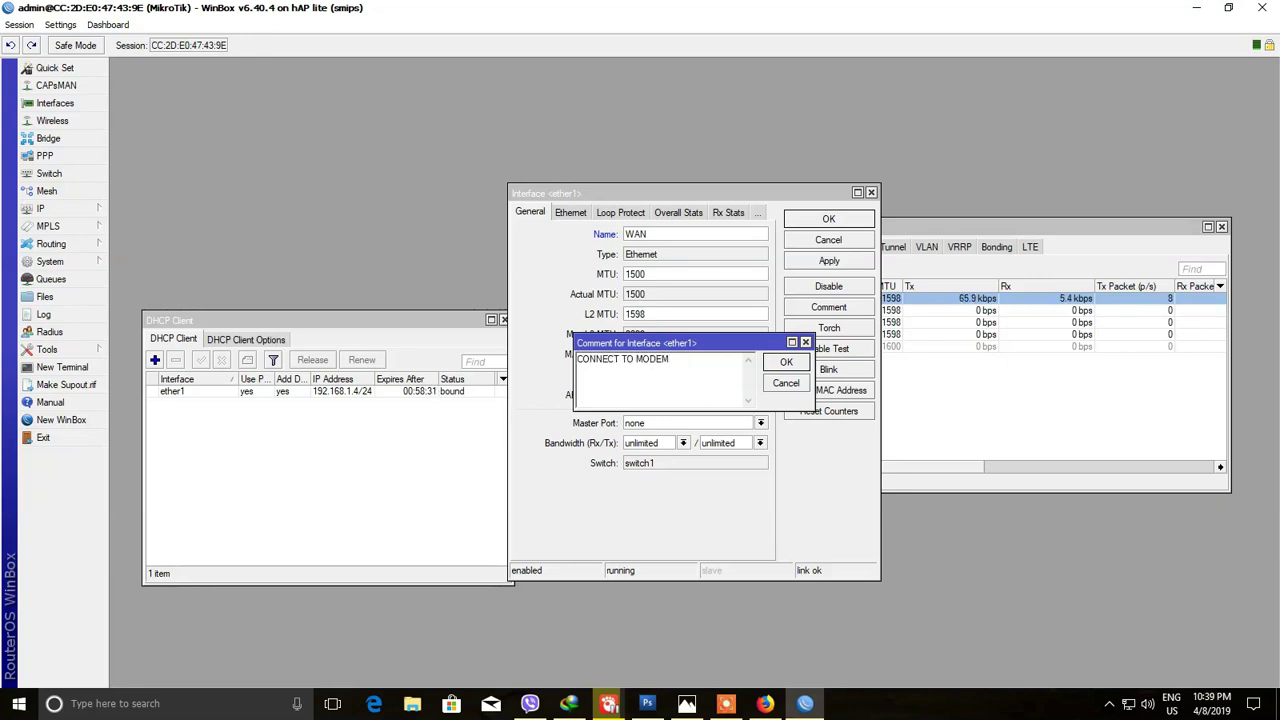
click(787, 362)
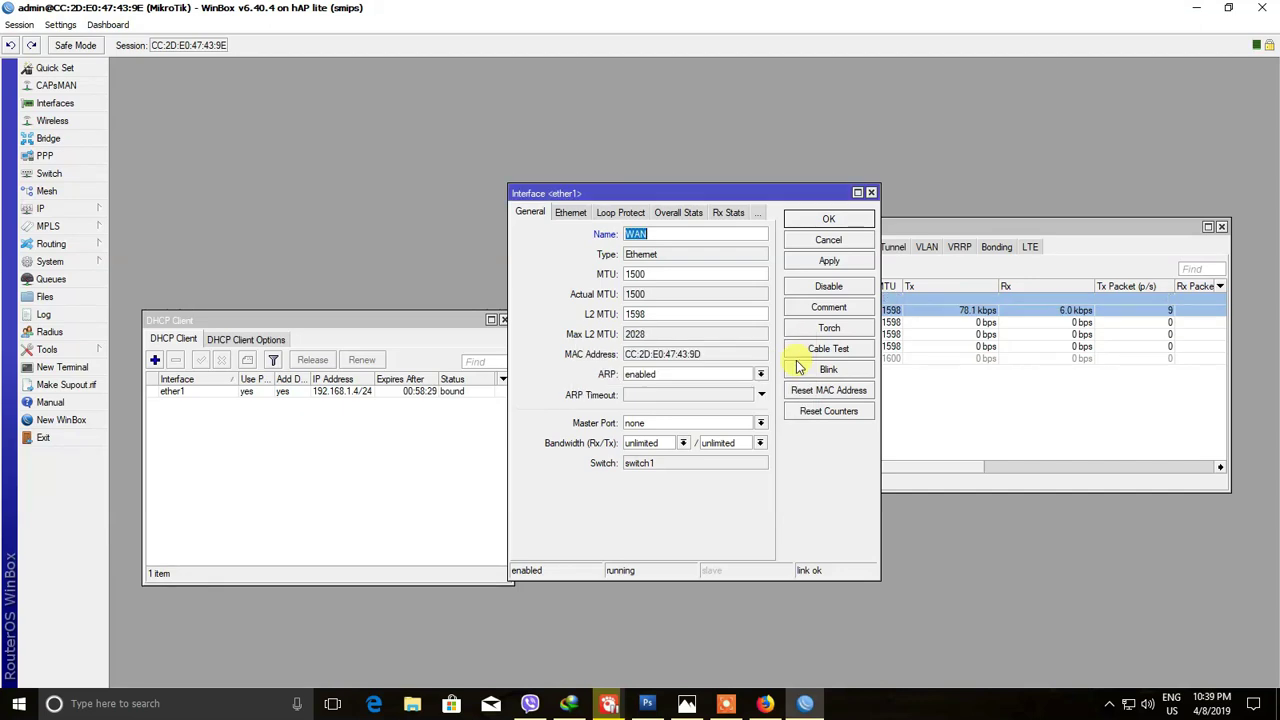
click(843, 229)
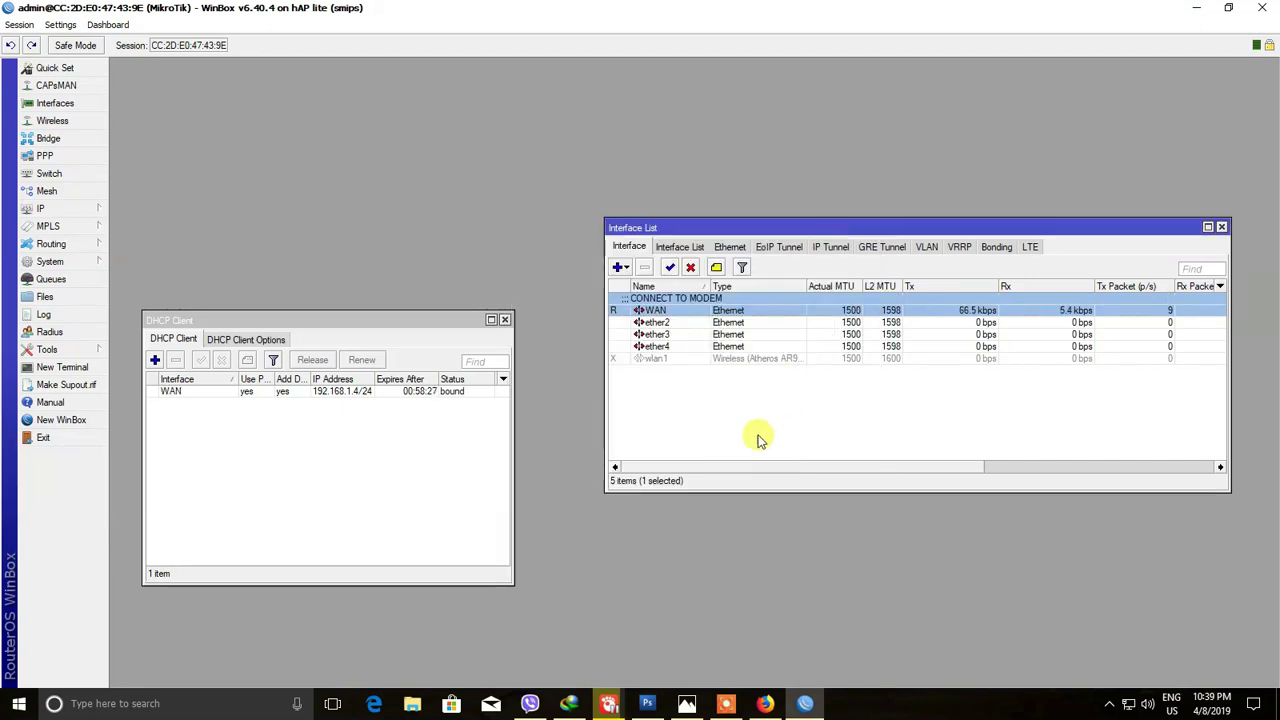
- Select the ether2, ether3 and ether4 rows in the Interface List
click(672, 324)
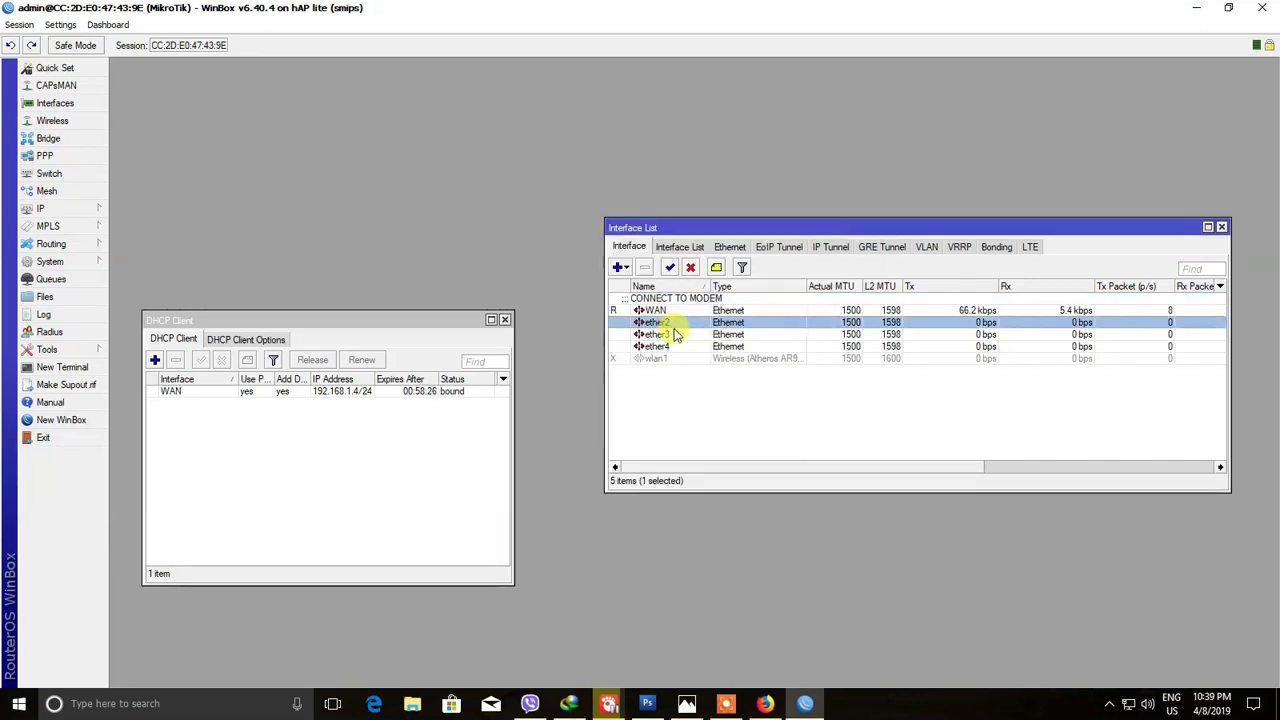
click(676, 334)
click(678, 347)
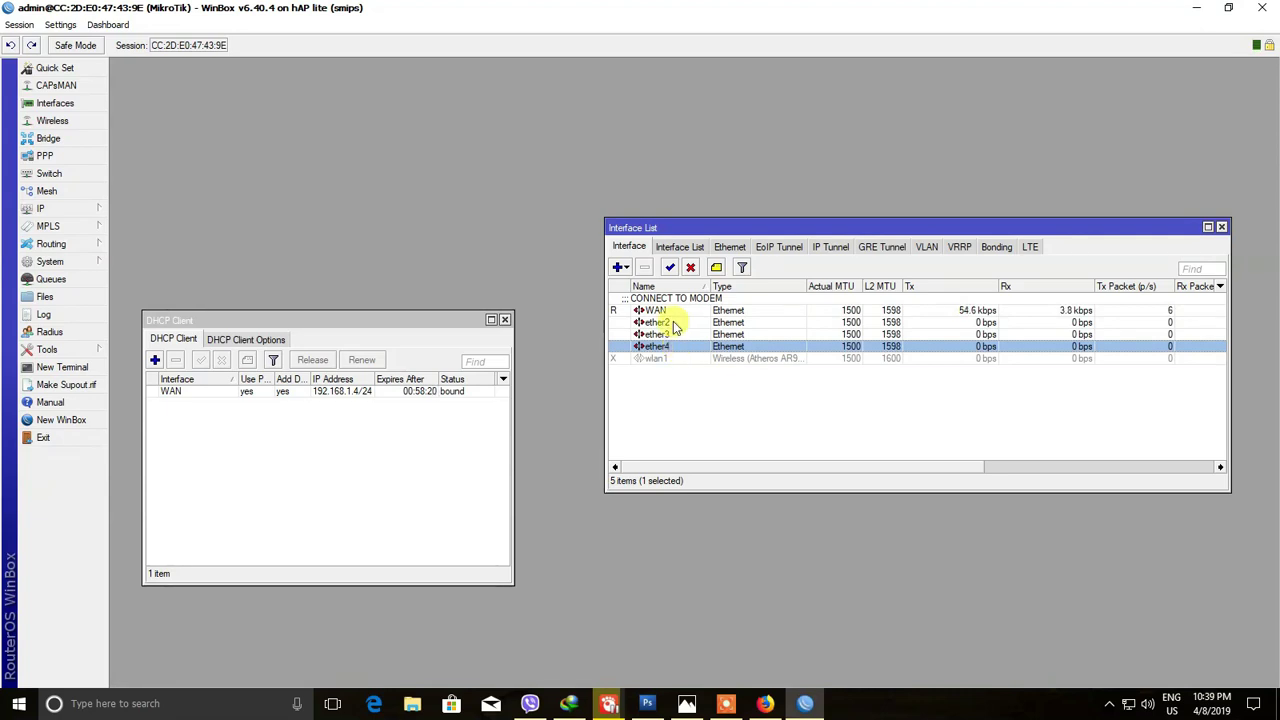
- Set ether2's name to 'LAN' and its comment to 'MASTER', then select ether3
double_click(673, 321)
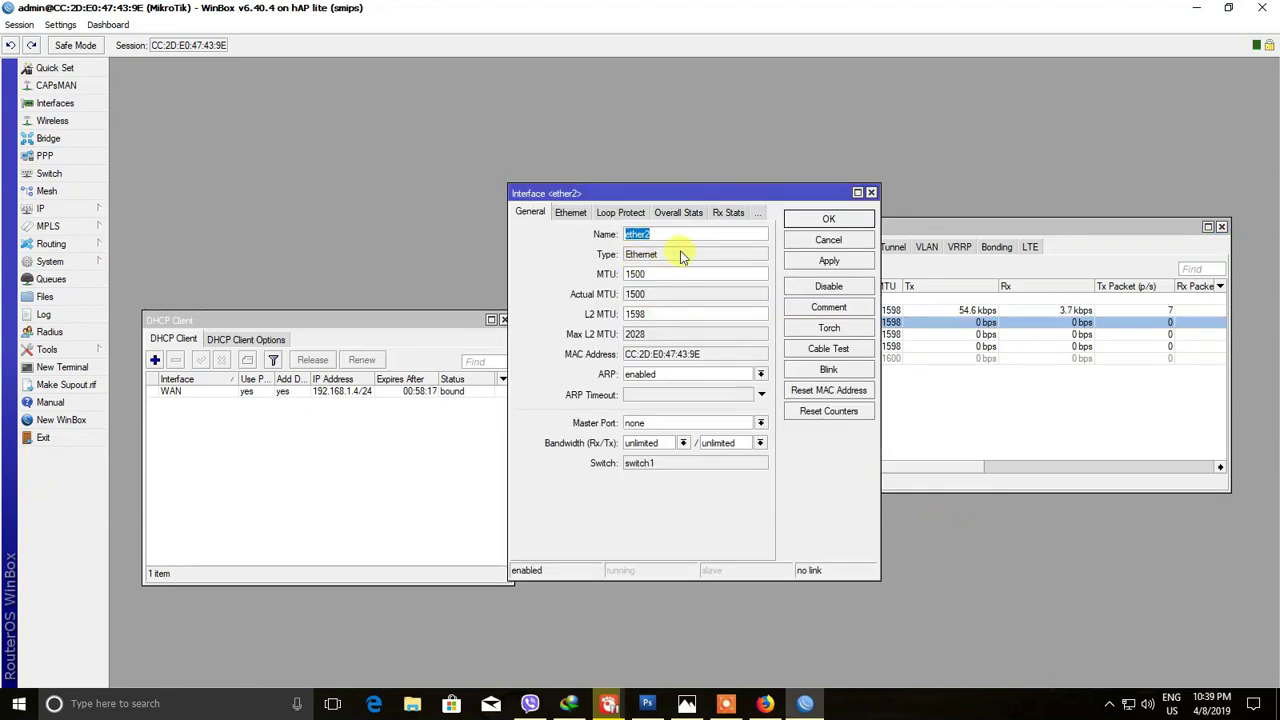
text(LAN)
click(832, 309)
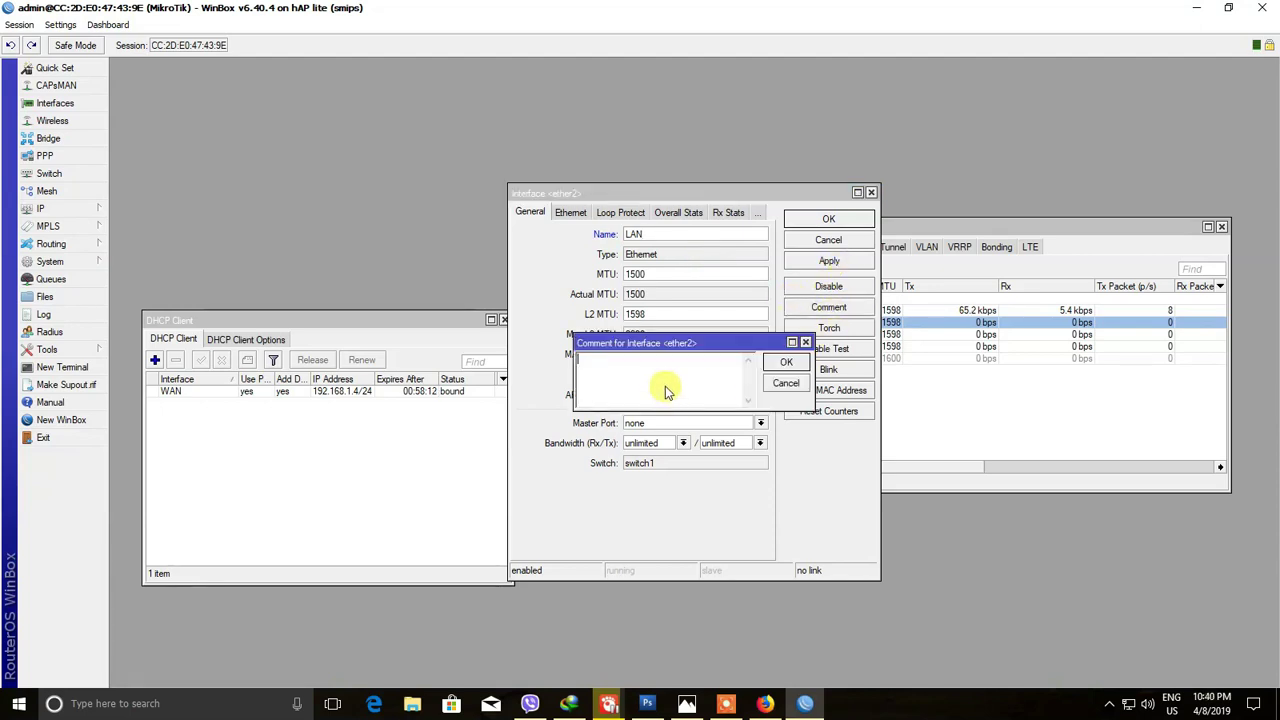
text(MASTER)
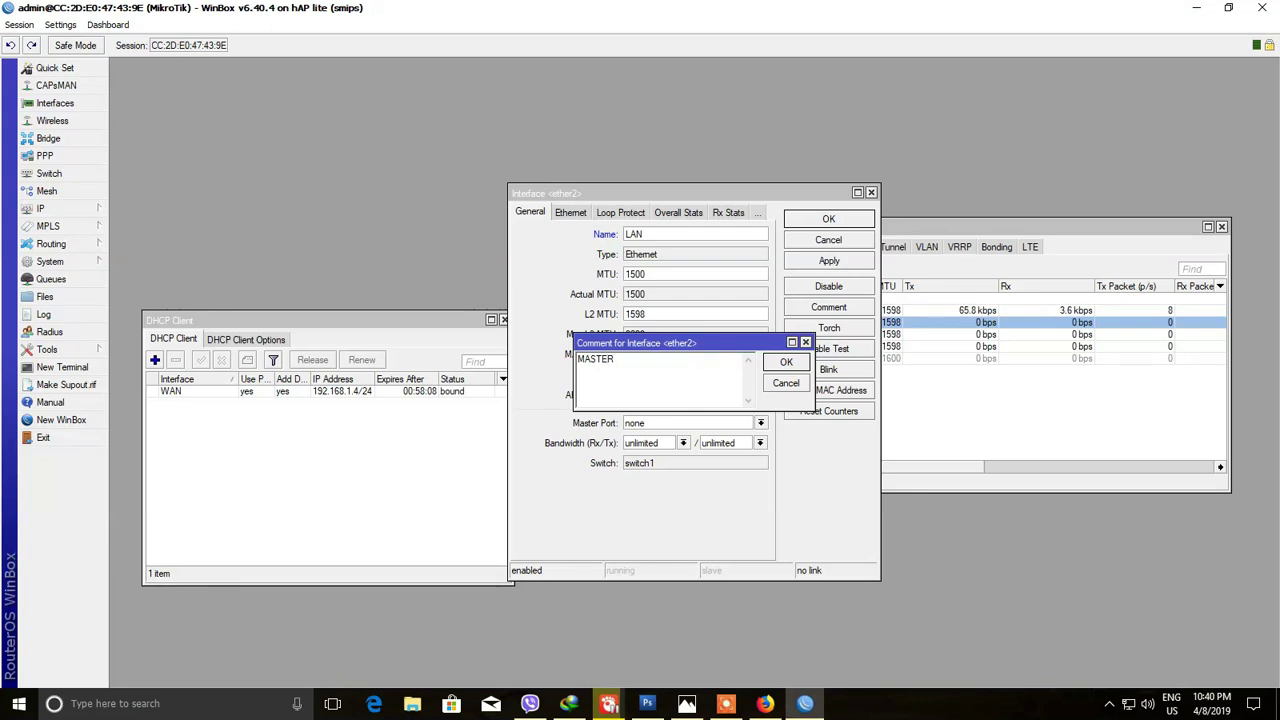
click(786, 362)
click(812, 219)
click(686, 348)
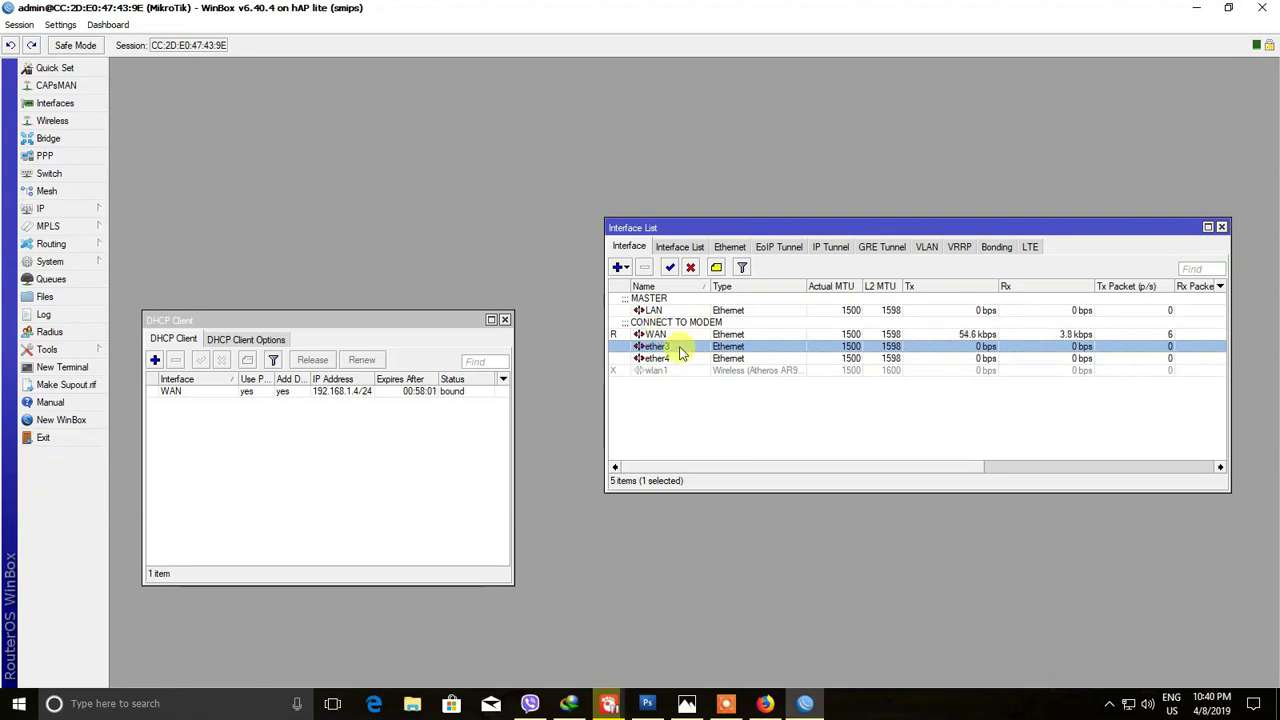
- Set ether3's Master Port to LAN and apply the change
double_click(680, 350)
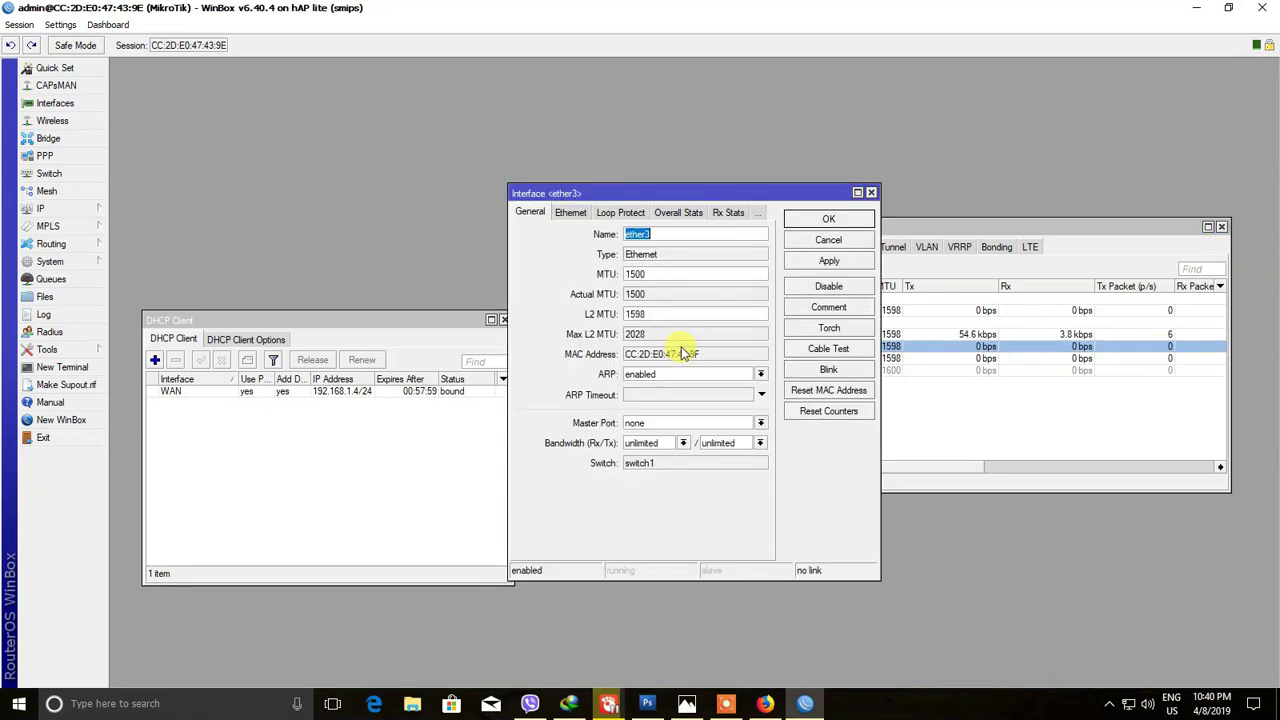
click(630, 430)
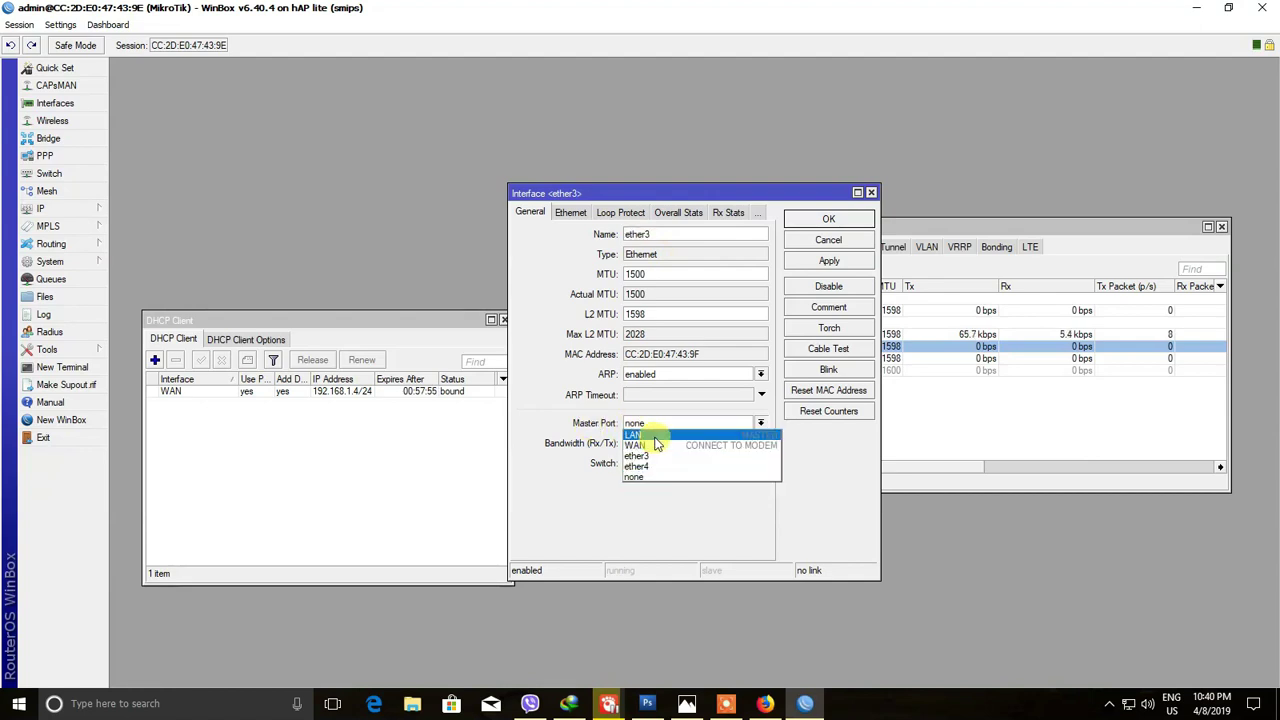
click(658, 435)
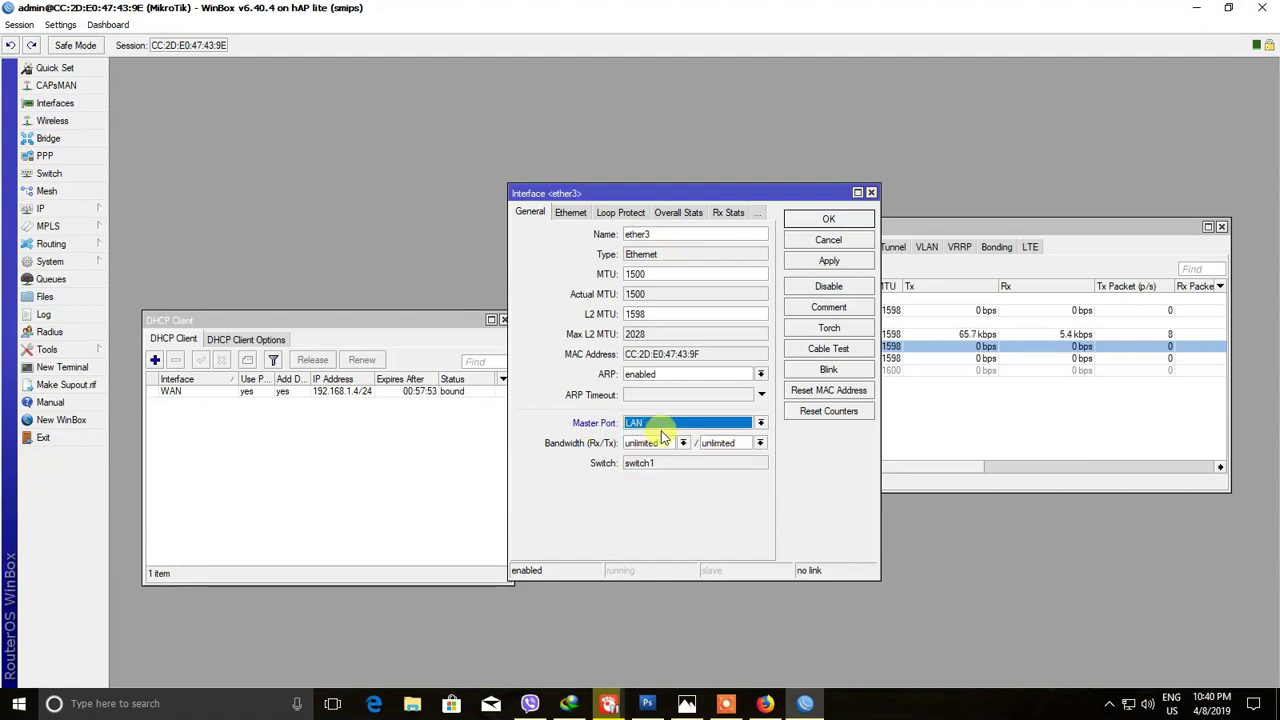
click(827, 262)
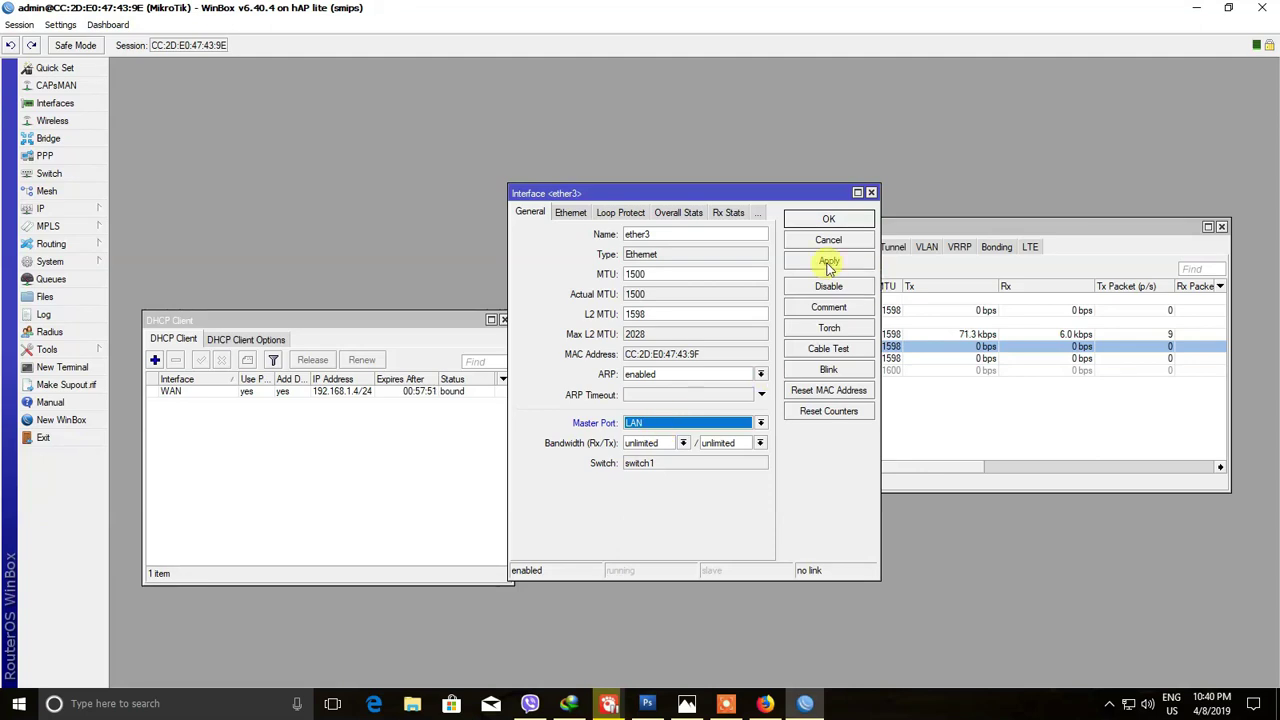
click(827, 262)
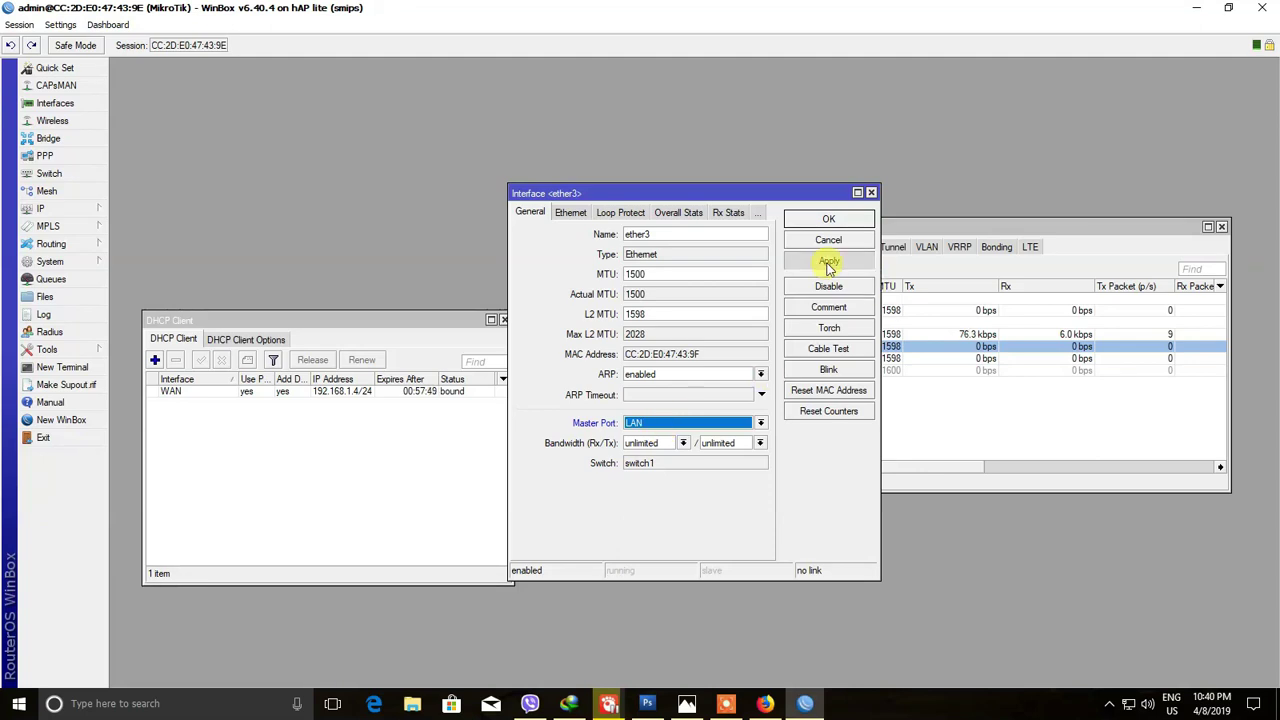
click(828, 218)
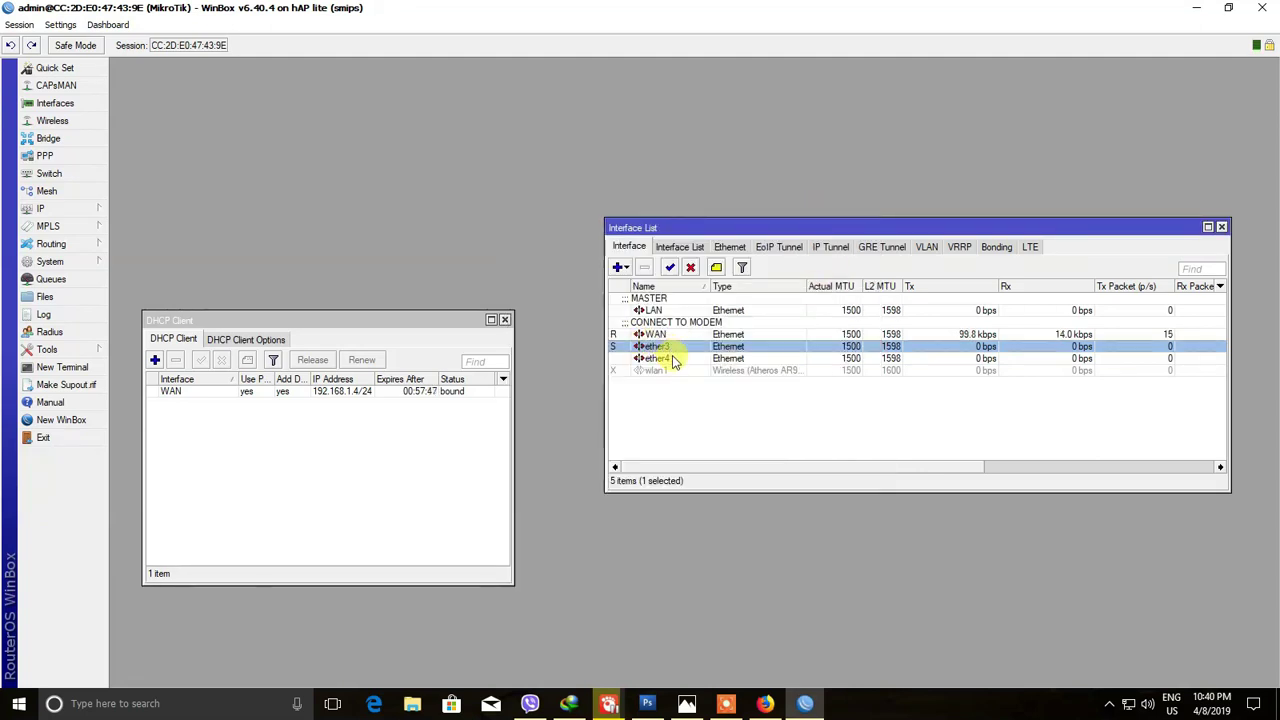
- Set ether4's Master Port to LAN, save it, and move the Interface List window up
double_click(673, 360)
click(640, 423)
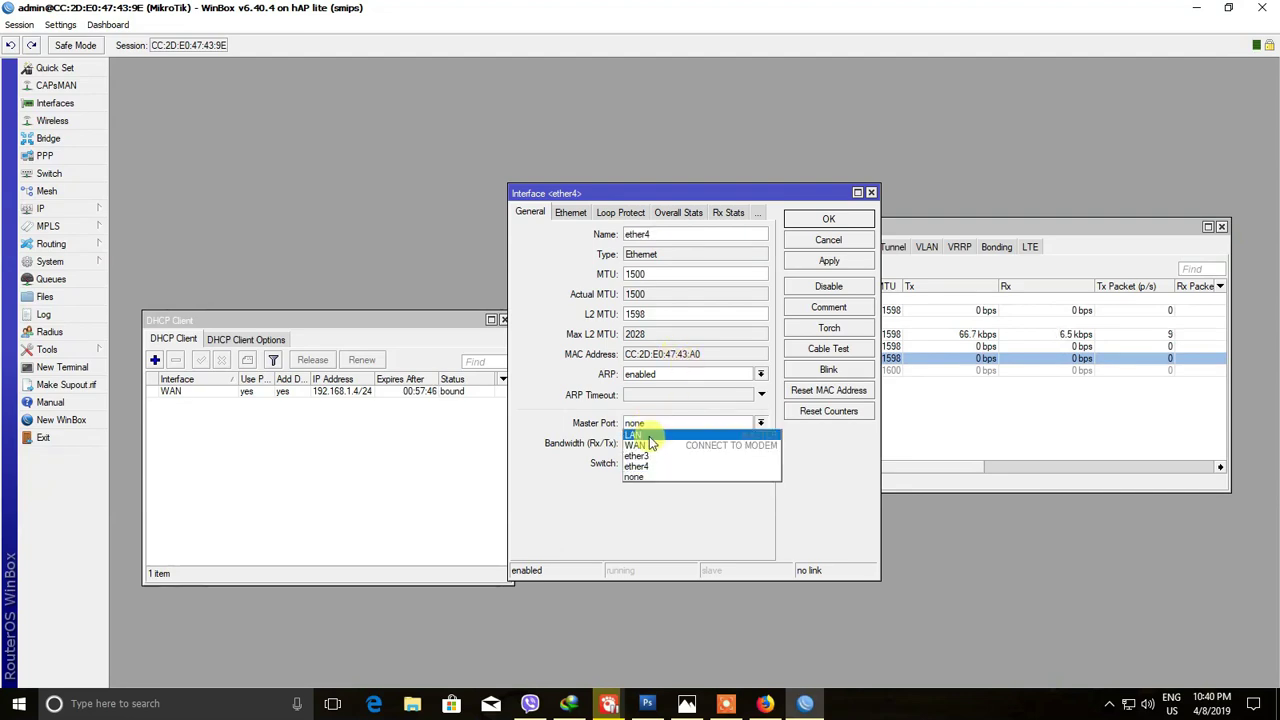
click(648, 436)
click(826, 219)
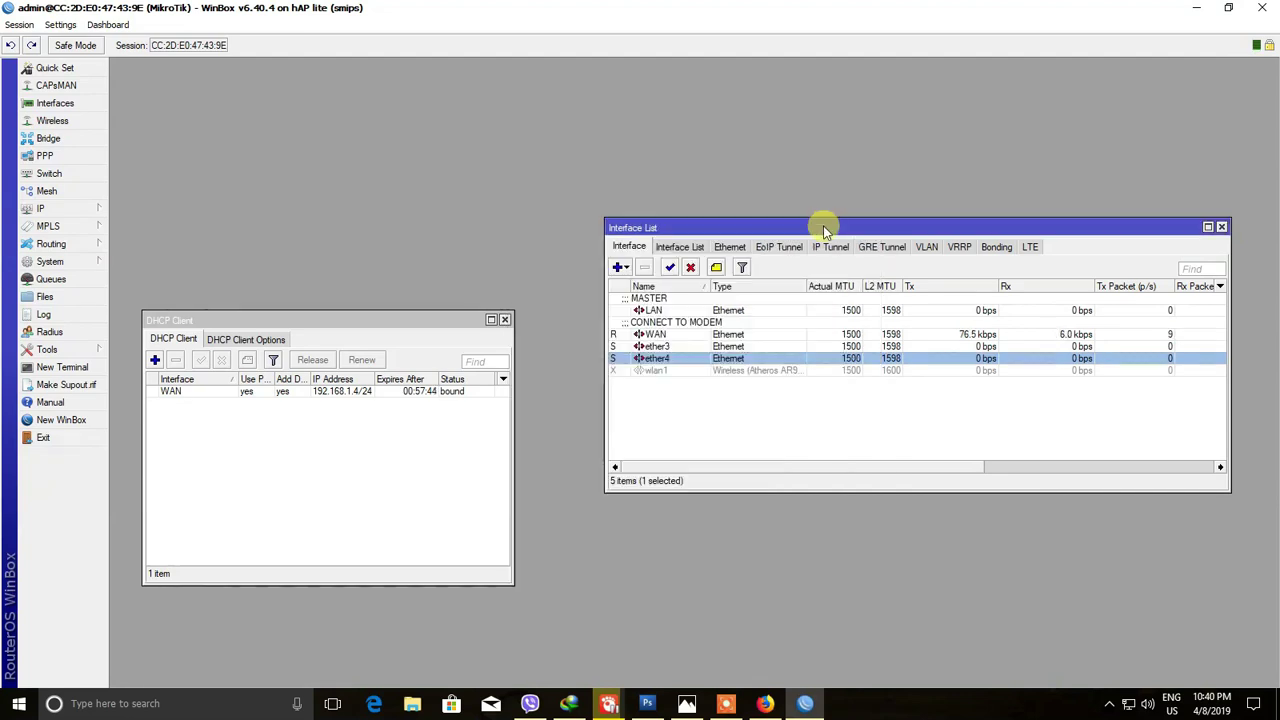
drag(826, 224, 757, 141)
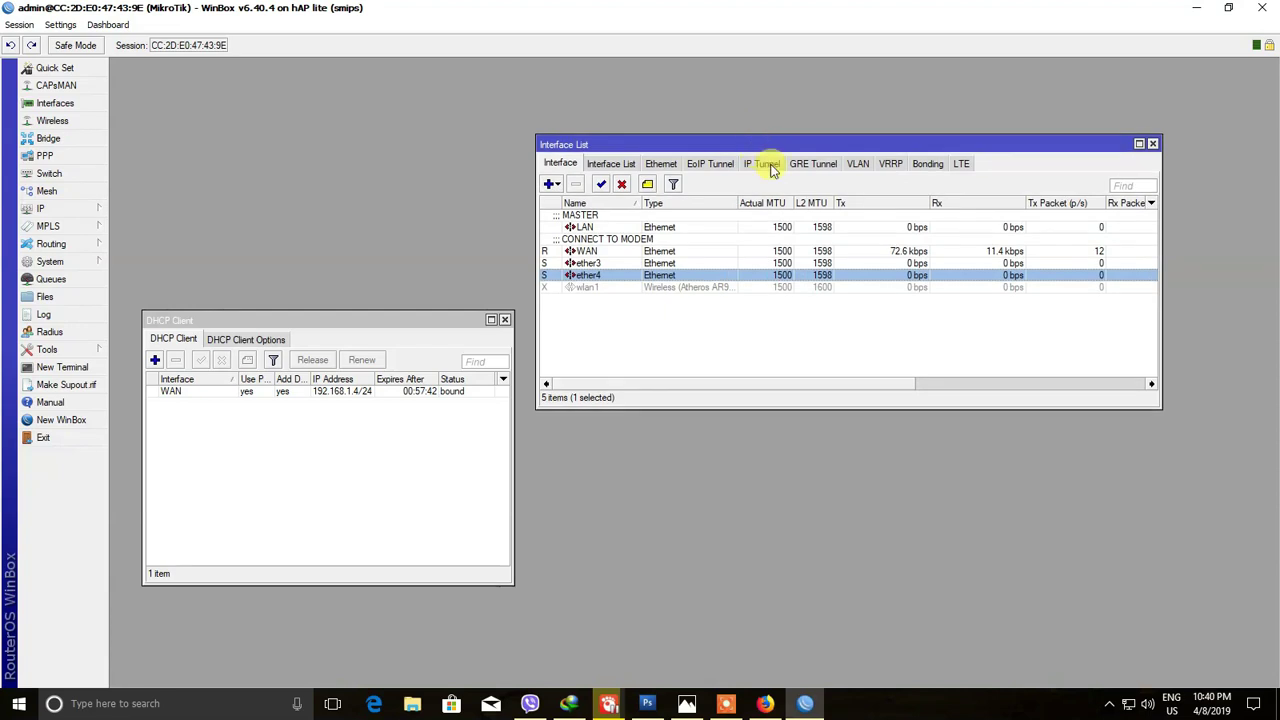
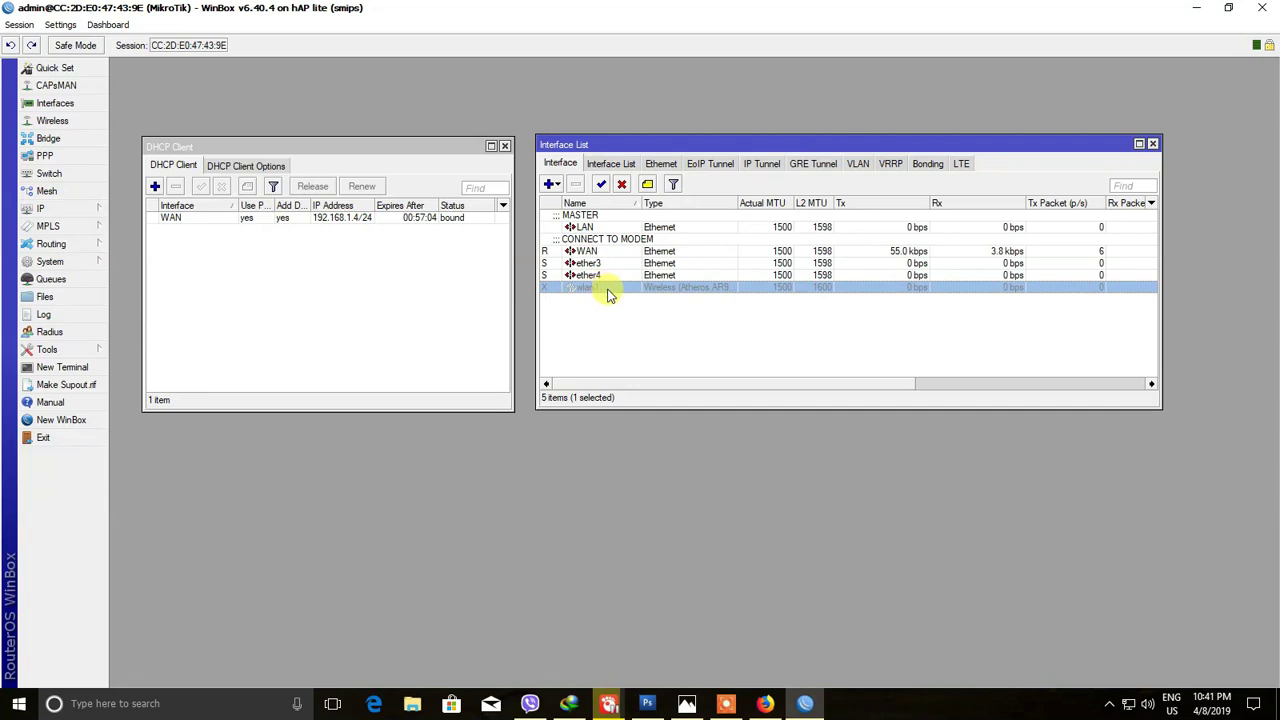
- Set the wireless interface to ap bridge mode on the 2GHz-B/G/N band
double_click(618, 289)
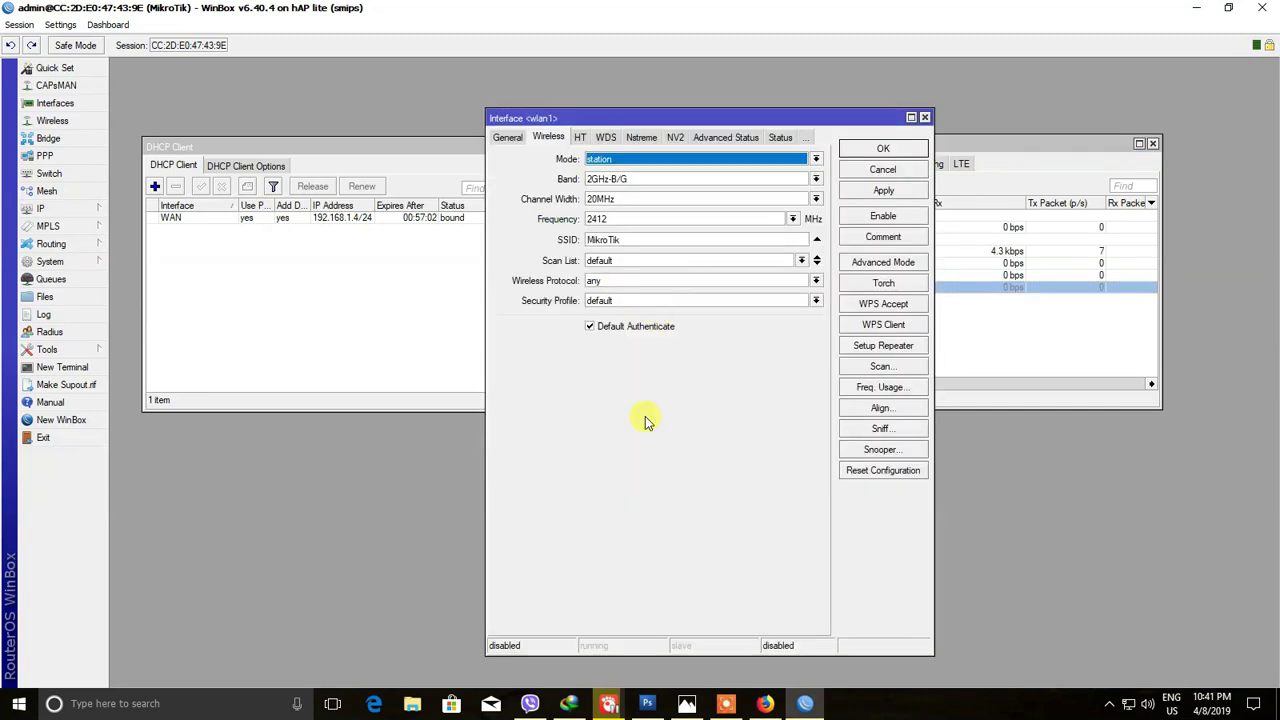
click(507, 137)
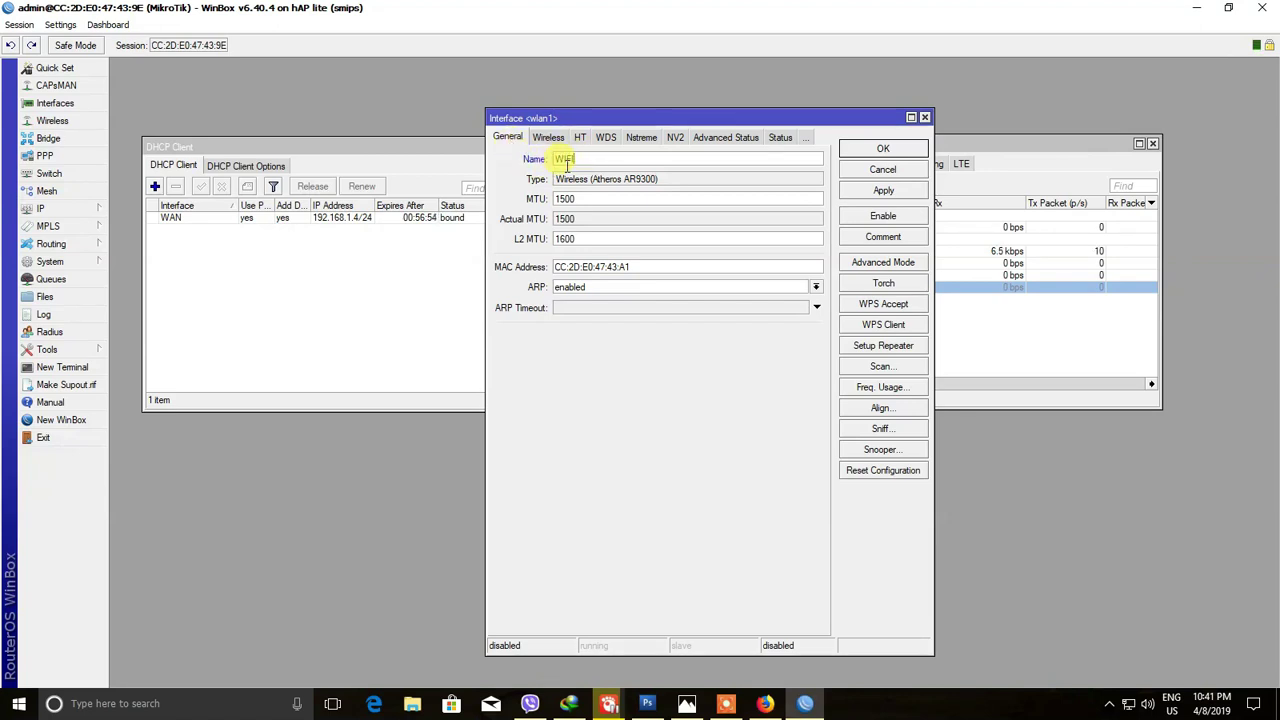
click(548, 137)
click(603, 162)
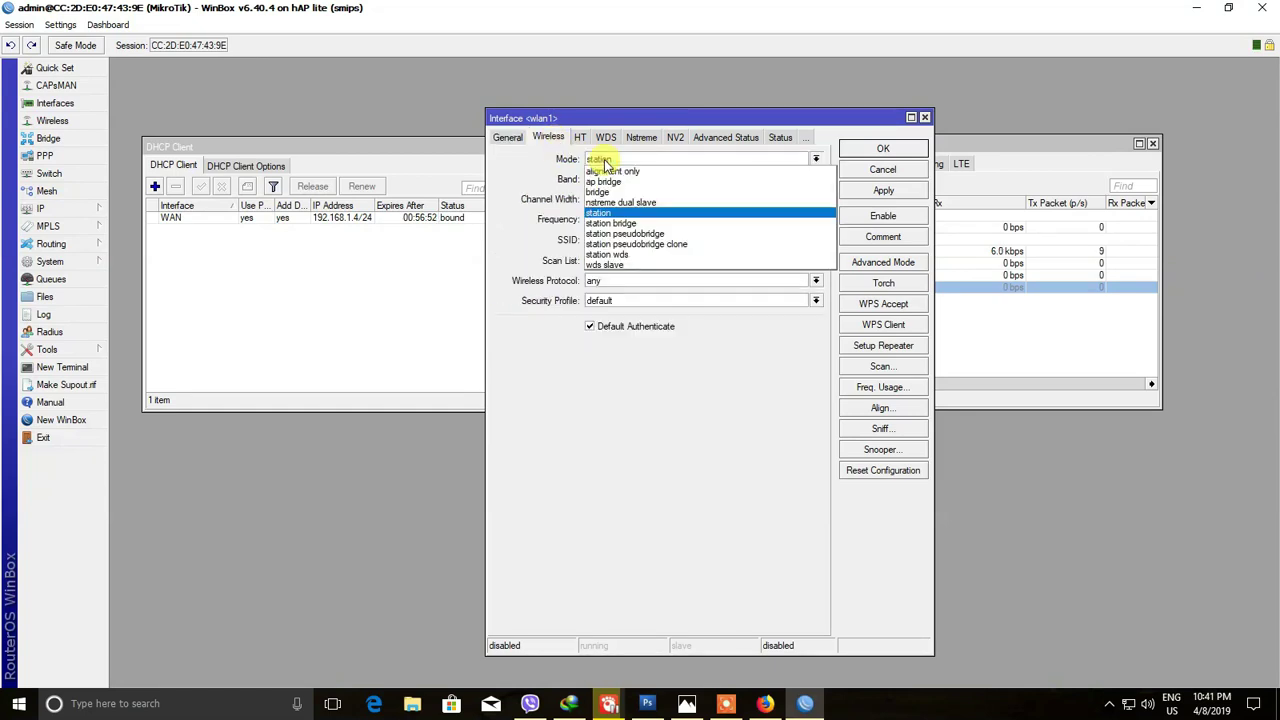
click(611, 183)
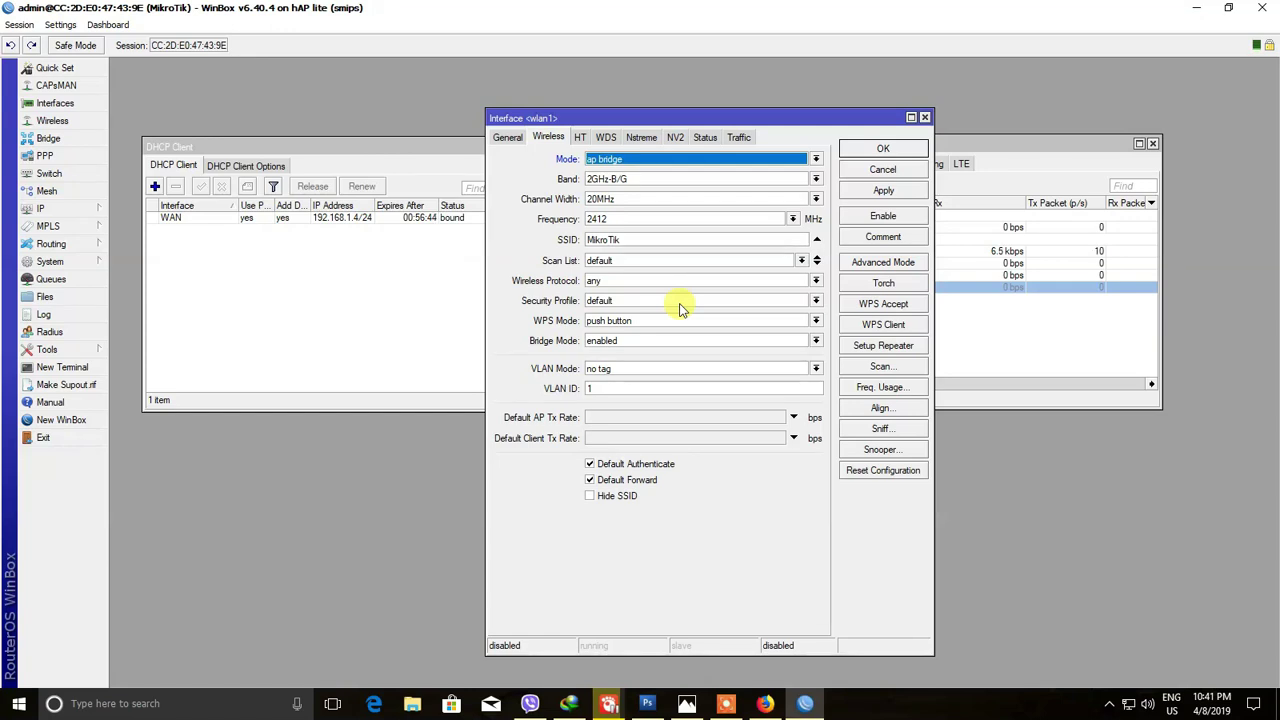
click(618, 180)
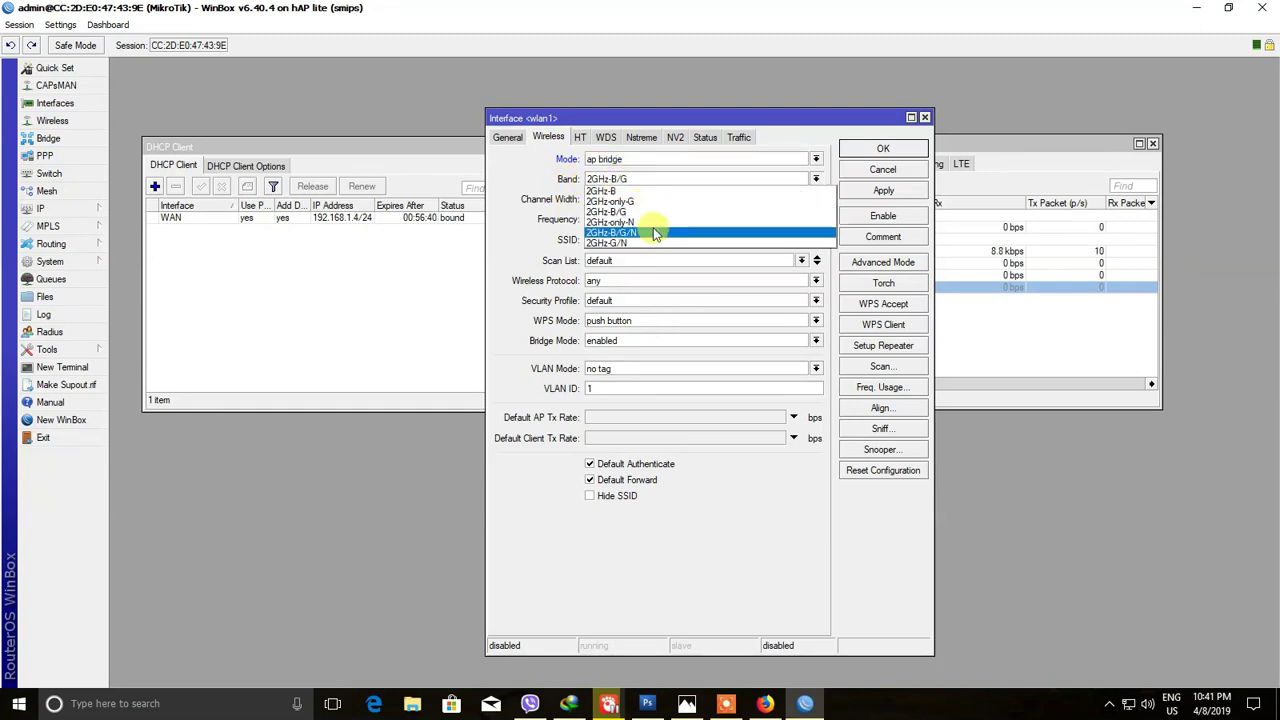
click(655, 235)
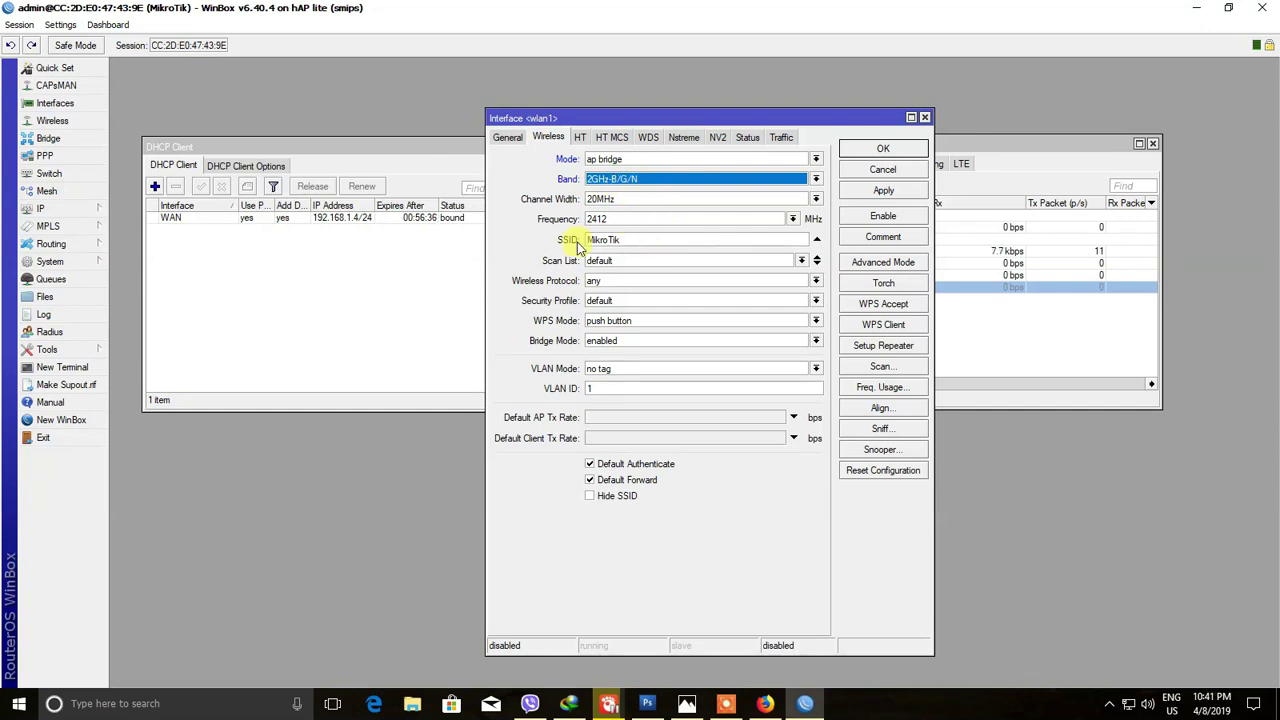
- Replace the SSID MikroTik with TECHNICAL KNOWLEDGE CHANNEL and save the wireless settings
click(634, 241)
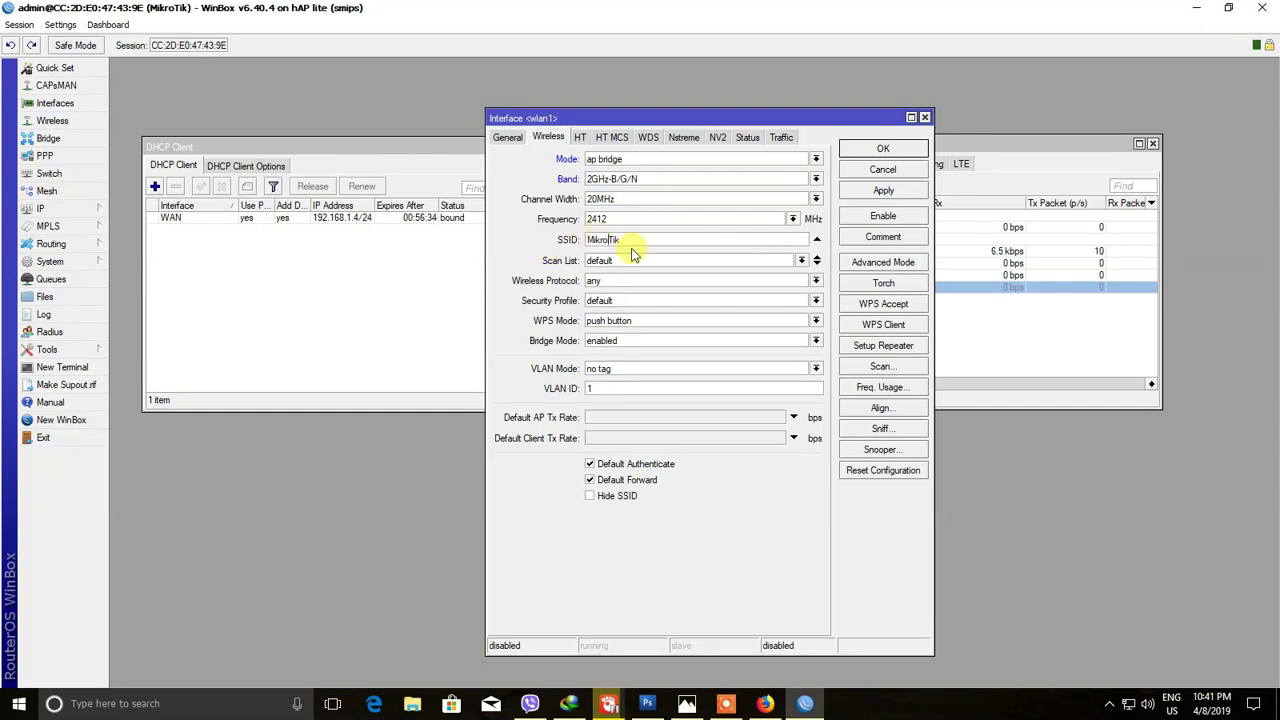
drag(637, 241, 588, 241)
text(TECHNICAL KNOWLEDGE CHANNEL)
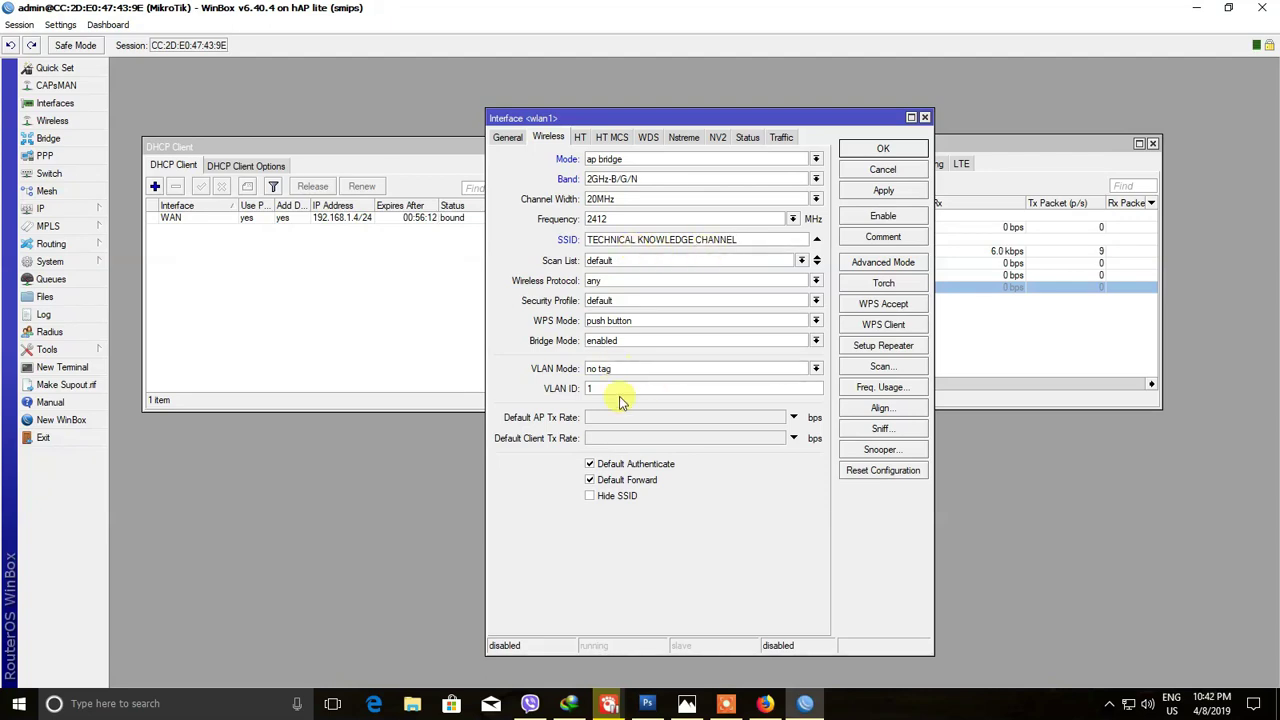
click(884, 200)
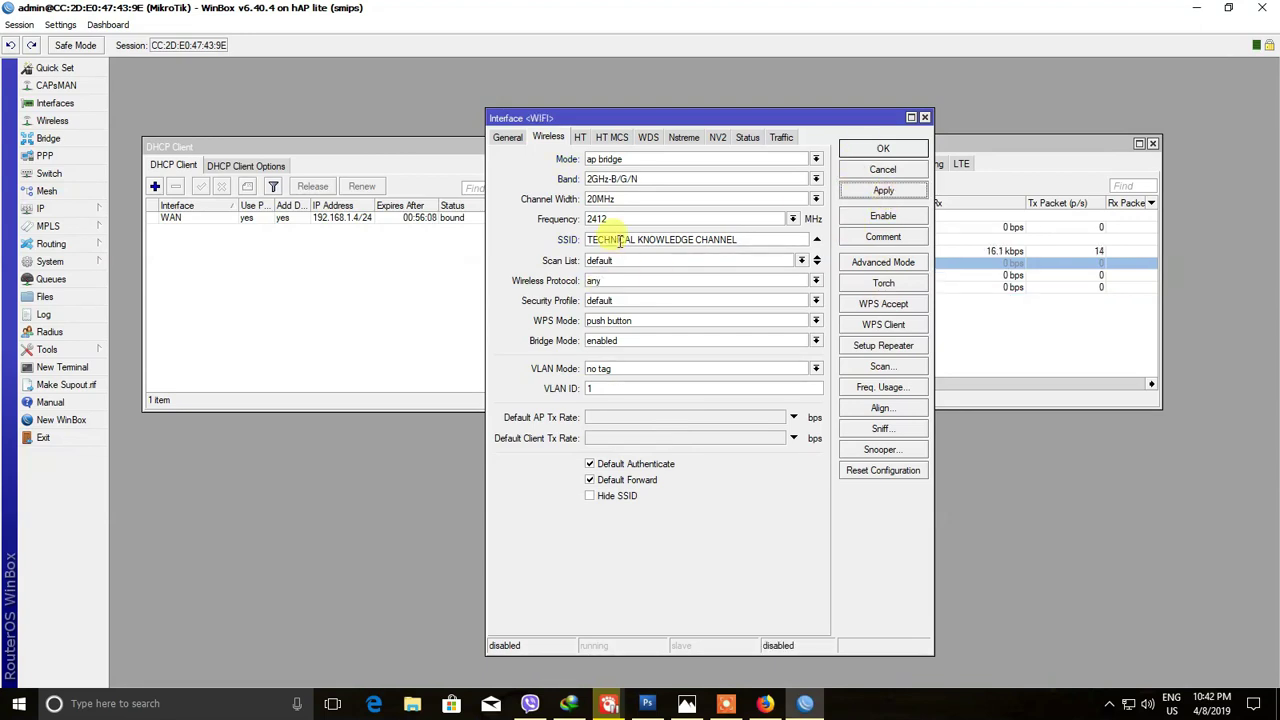
click(888, 153)
click(620, 312)
click(596, 263)
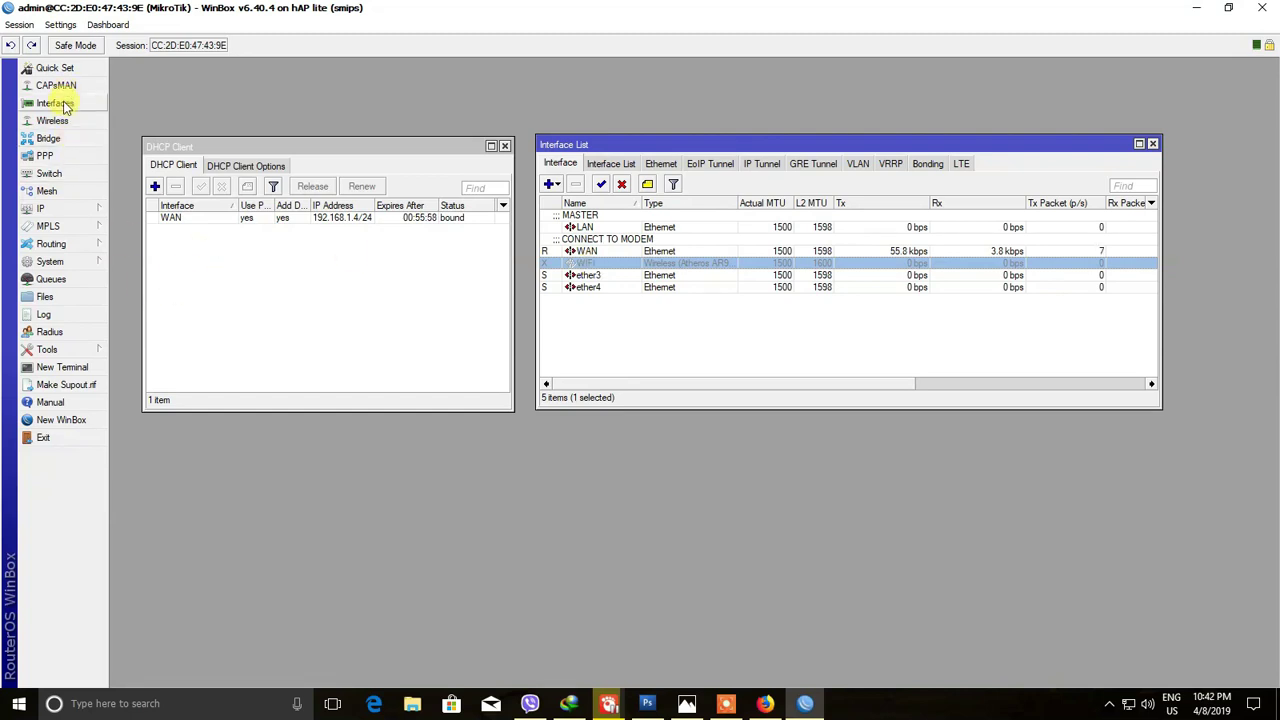
- Add a new bridge named BRIDGE LAN & WIFI on the Bridge tab and apply it
click(48, 138)
drag(603, 205, 616, 350)
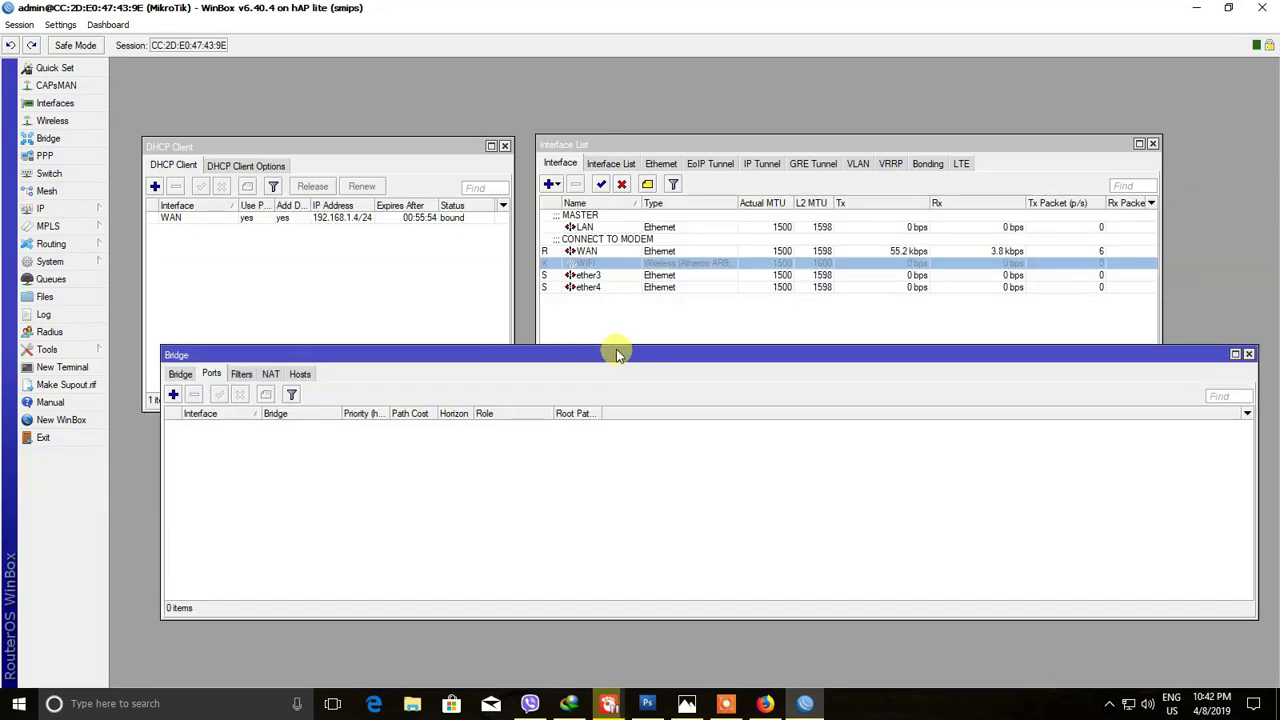
click(587, 228)
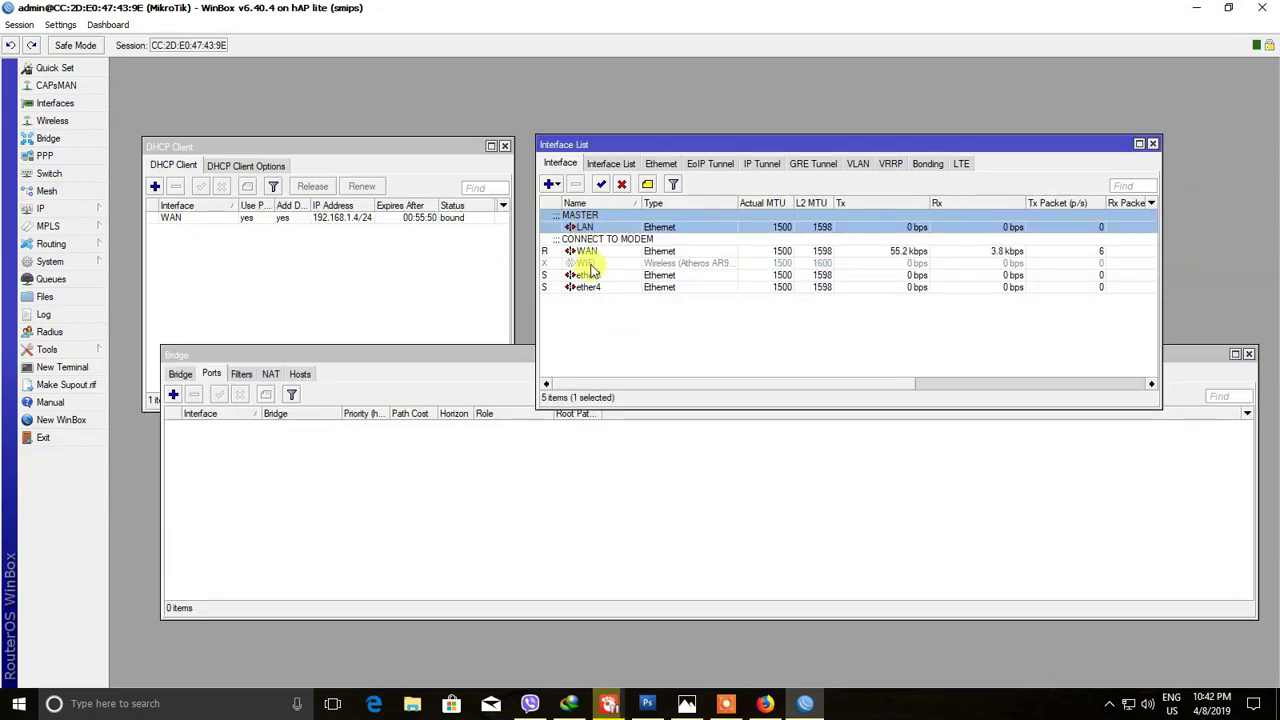
click(590, 265)
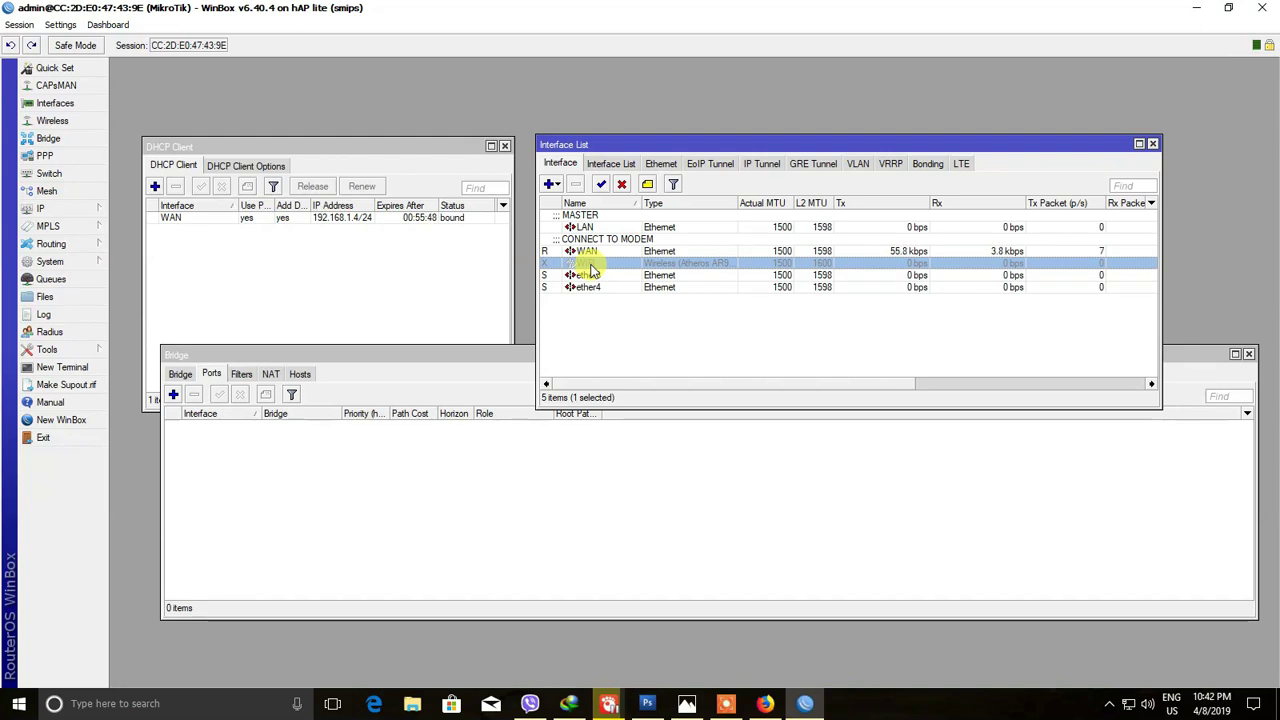
click(365, 467)
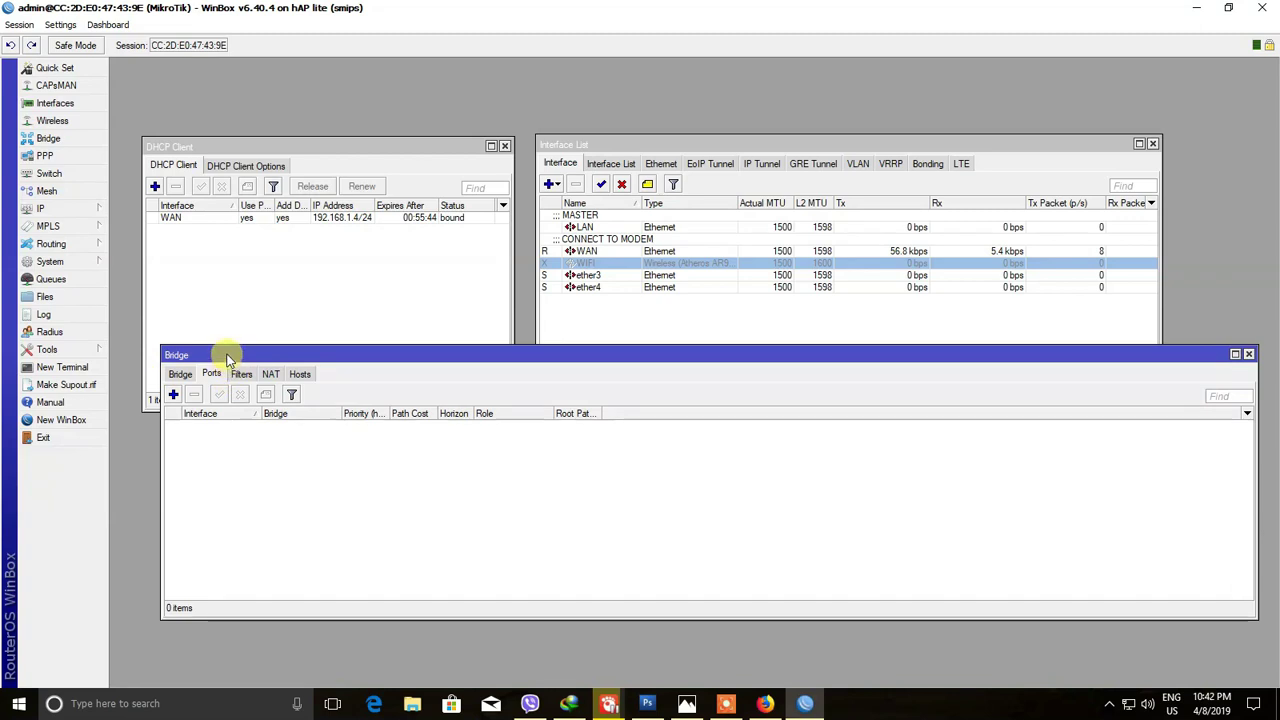
click(176, 373)
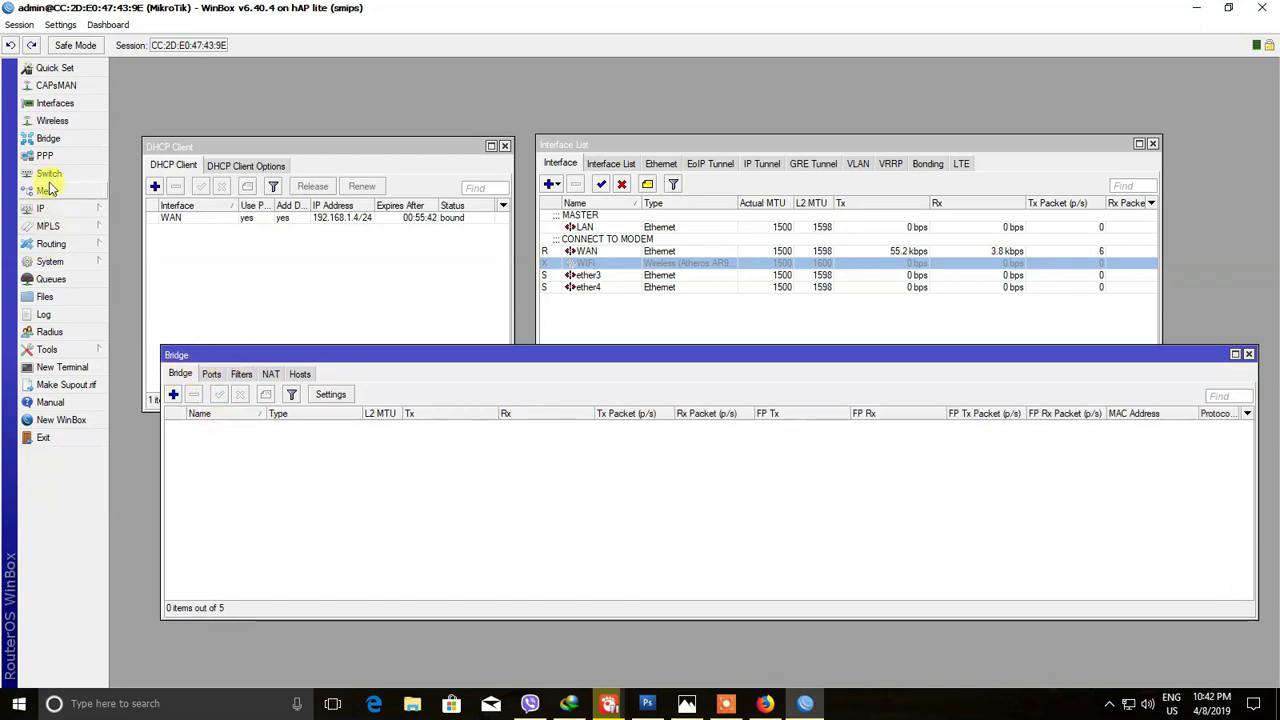
click(173, 394)
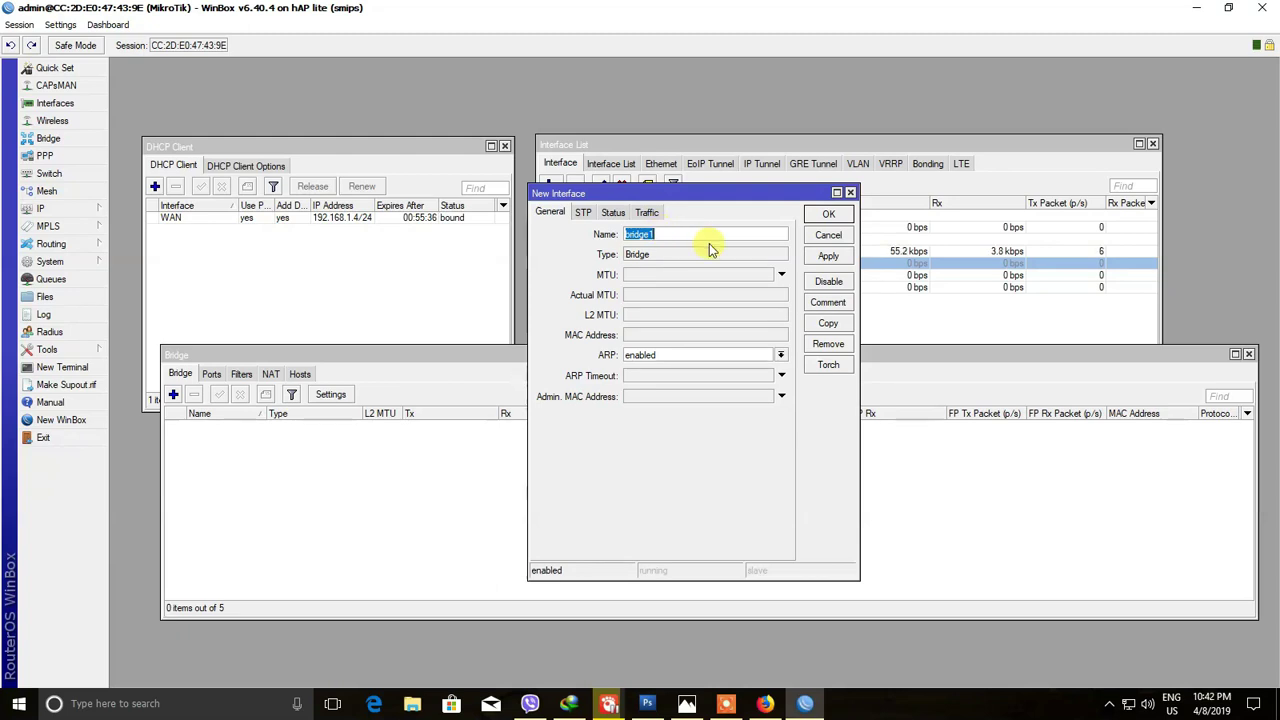
text(bRIDGE LAN & WIFI)
click(828, 255)
- Close the new bridge and add WIFI as a port of BRIDGE LAN & WIFI
click(828, 214)
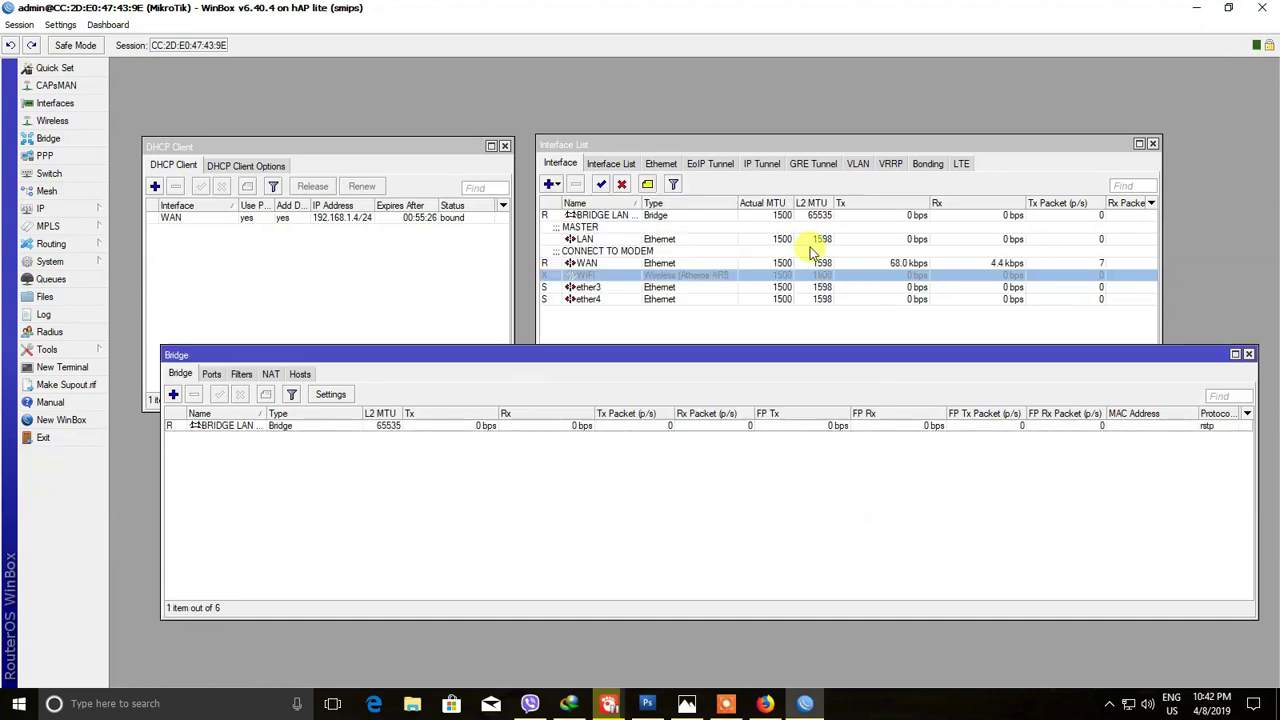
click(229, 426)
click(211, 373)
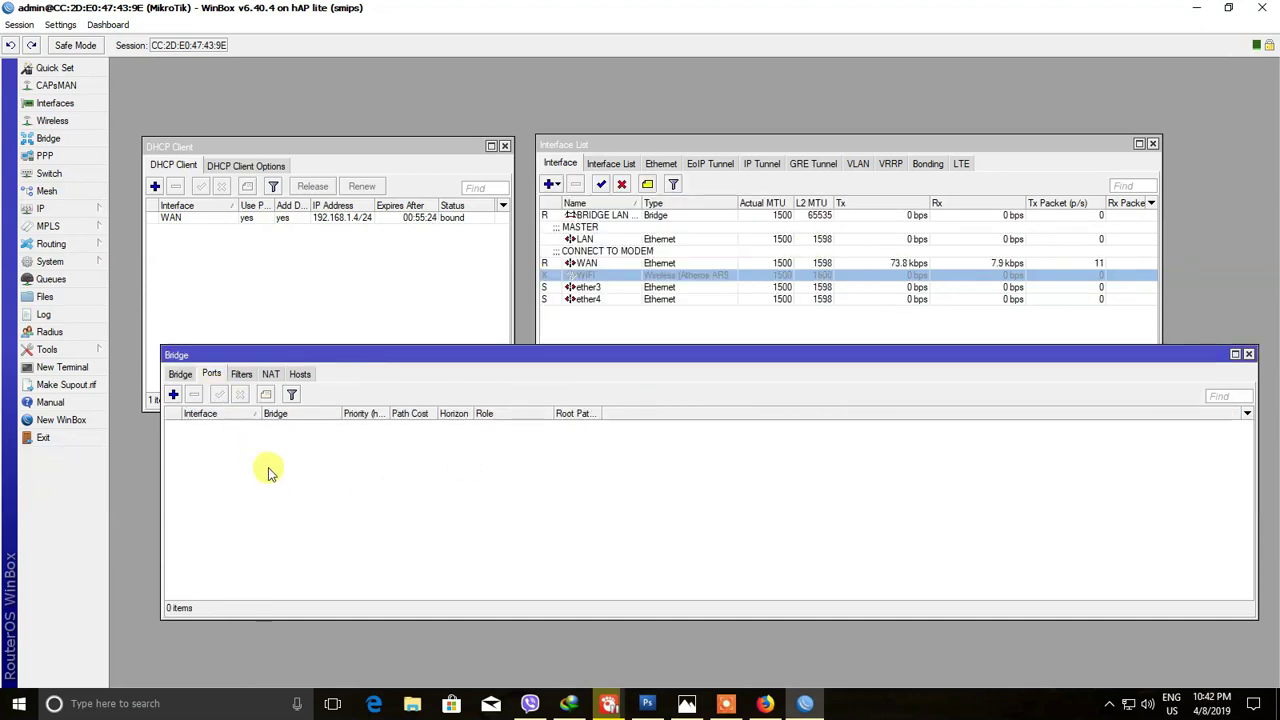
click(173, 396)
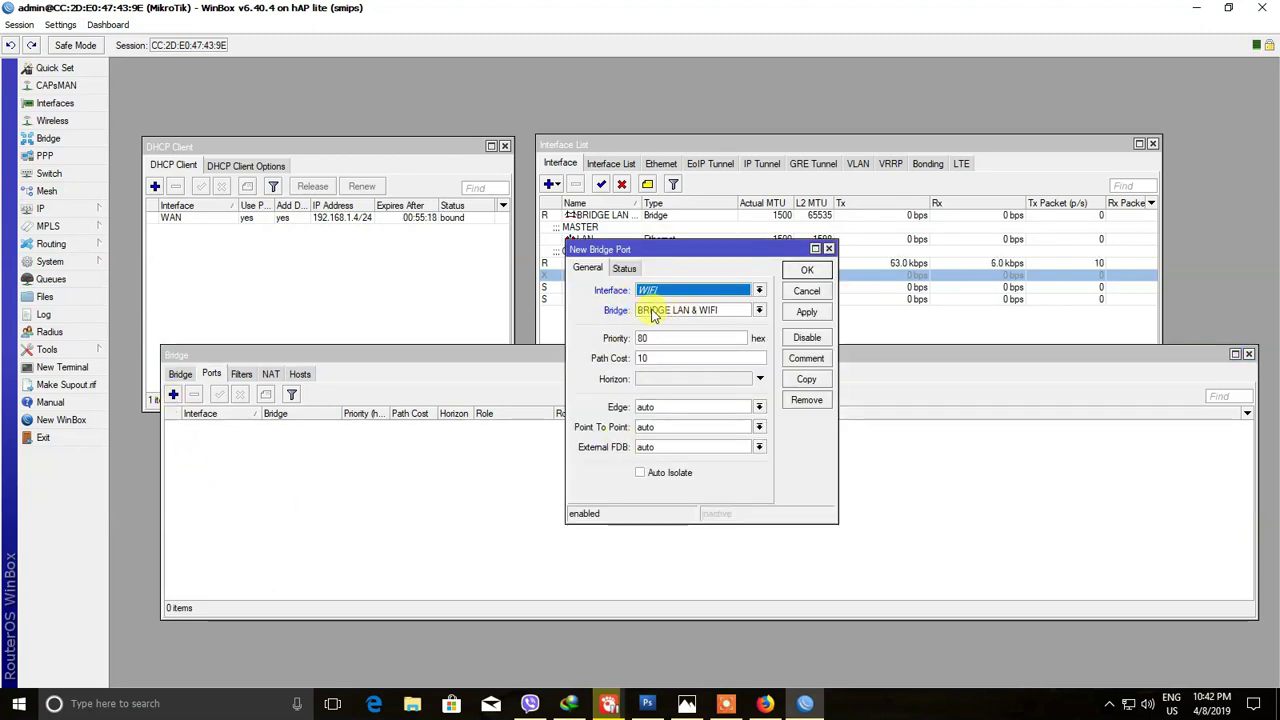
click(675, 290)
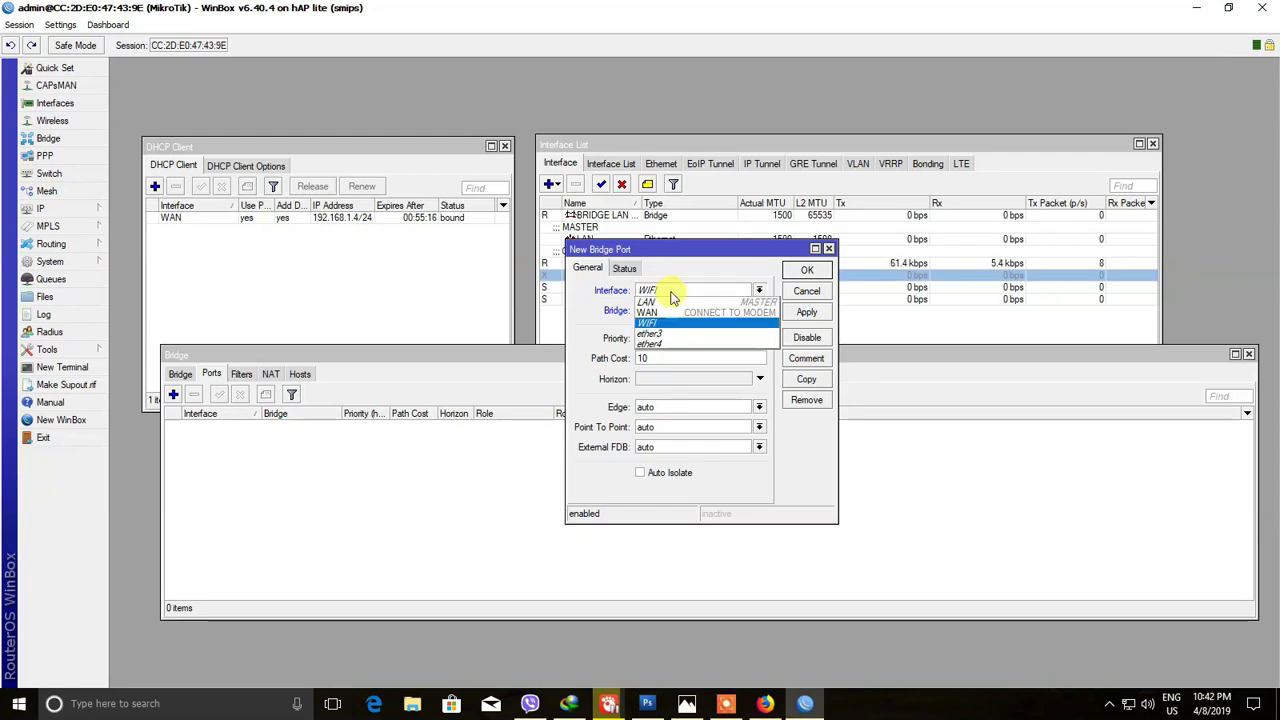
click(657, 325)
click(806, 312)
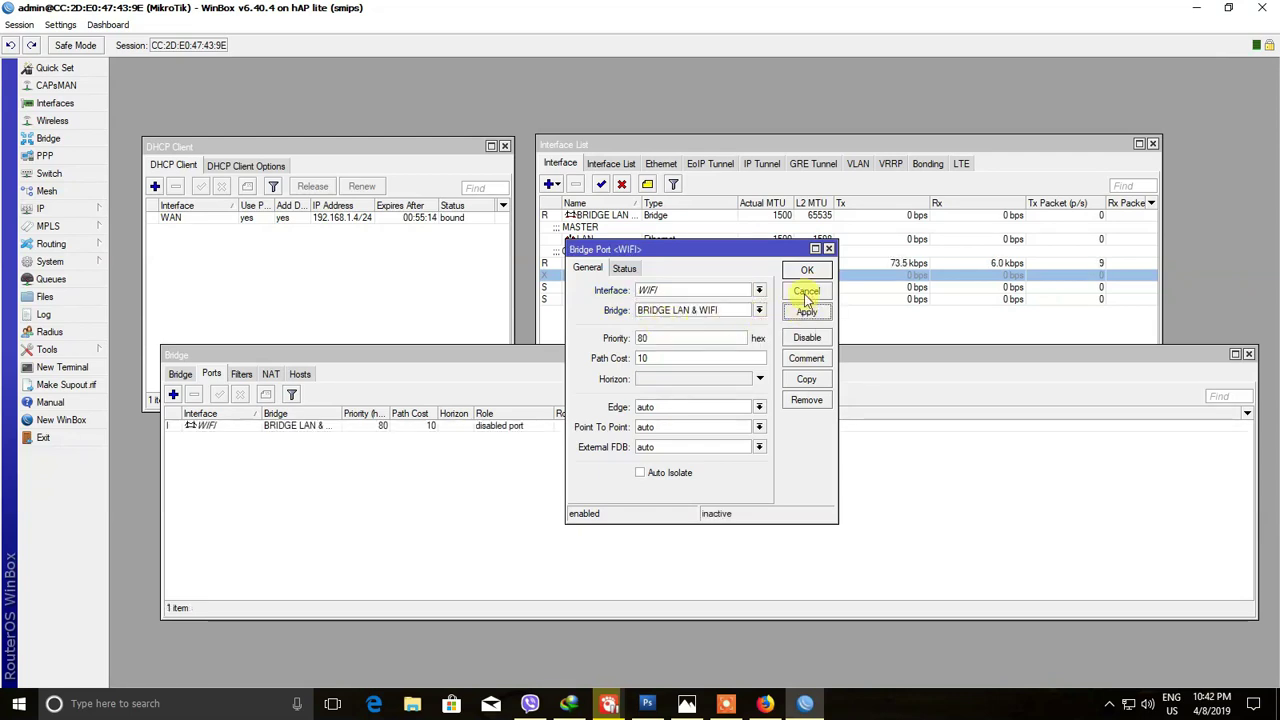
click(806, 270)
- Add LAN as a second bridge port and close the Bridge window
click(173, 394)
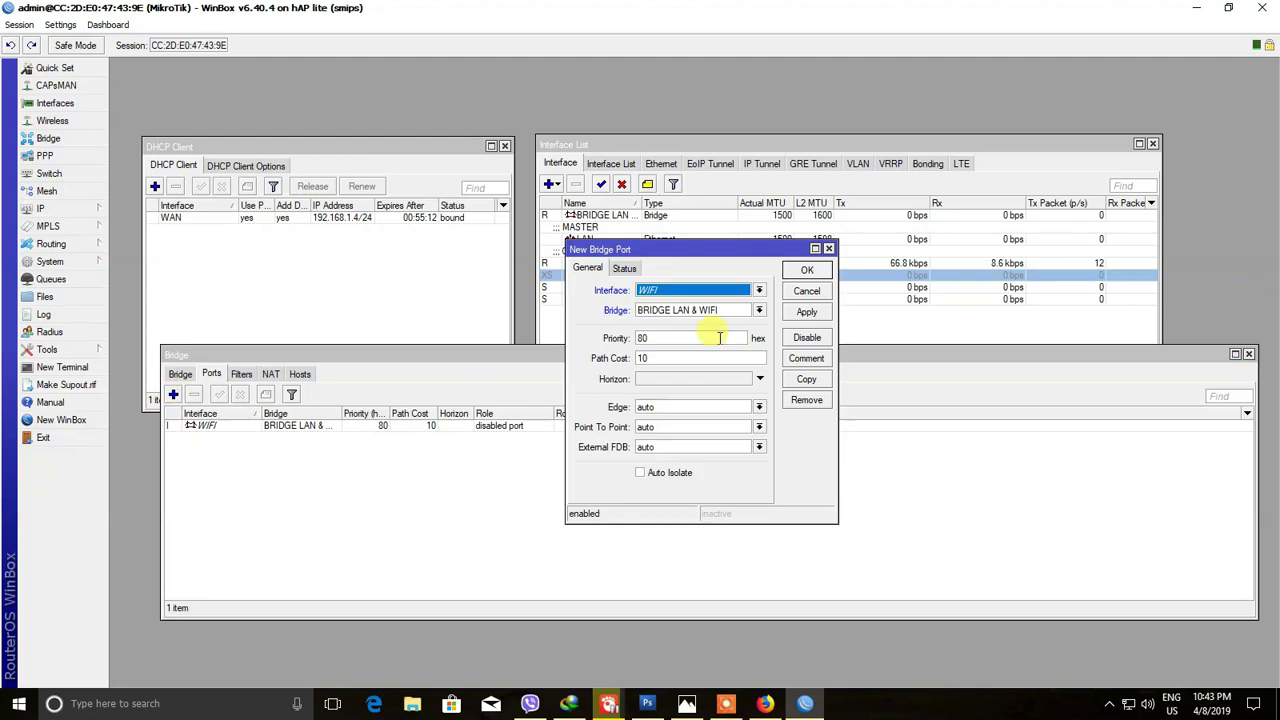
click(690, 290)
click(648, 302)
click(806, 312)
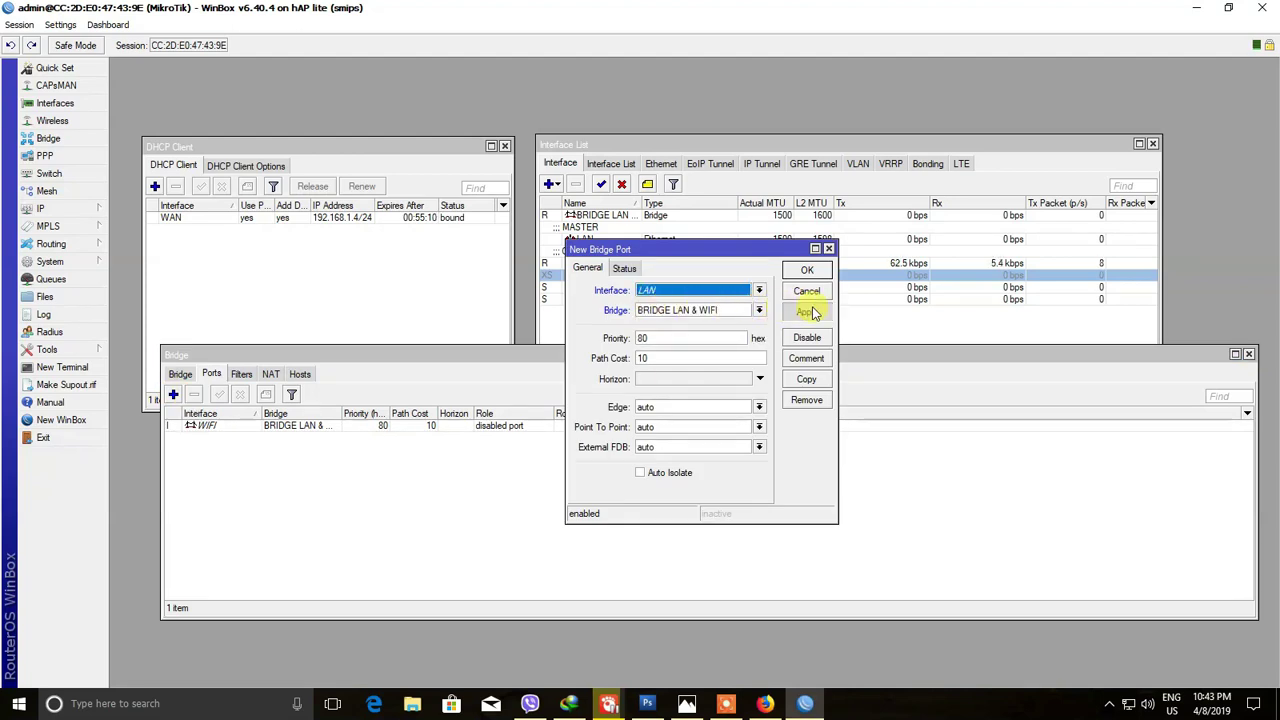
click(806, 270)
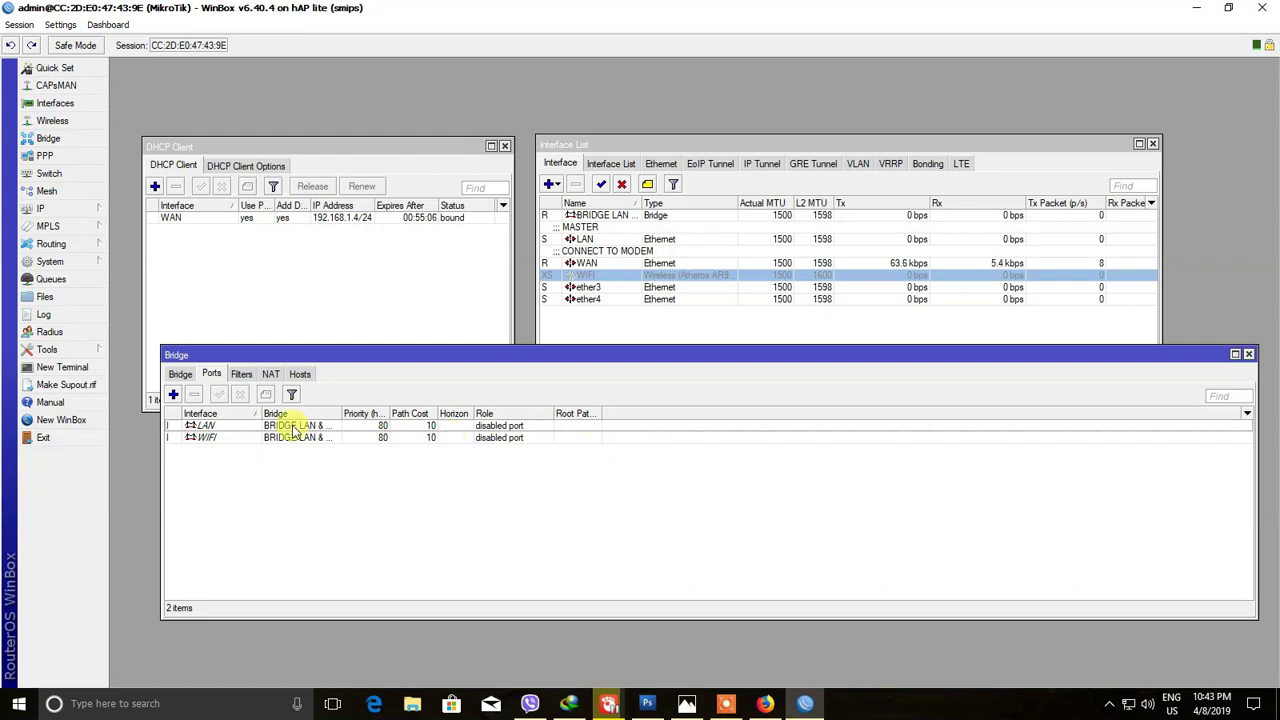
mouse_move(1000, 360)
mouse_down()
mouse_move(980, 386)
mouse_move(980, 375)
mouse_up()
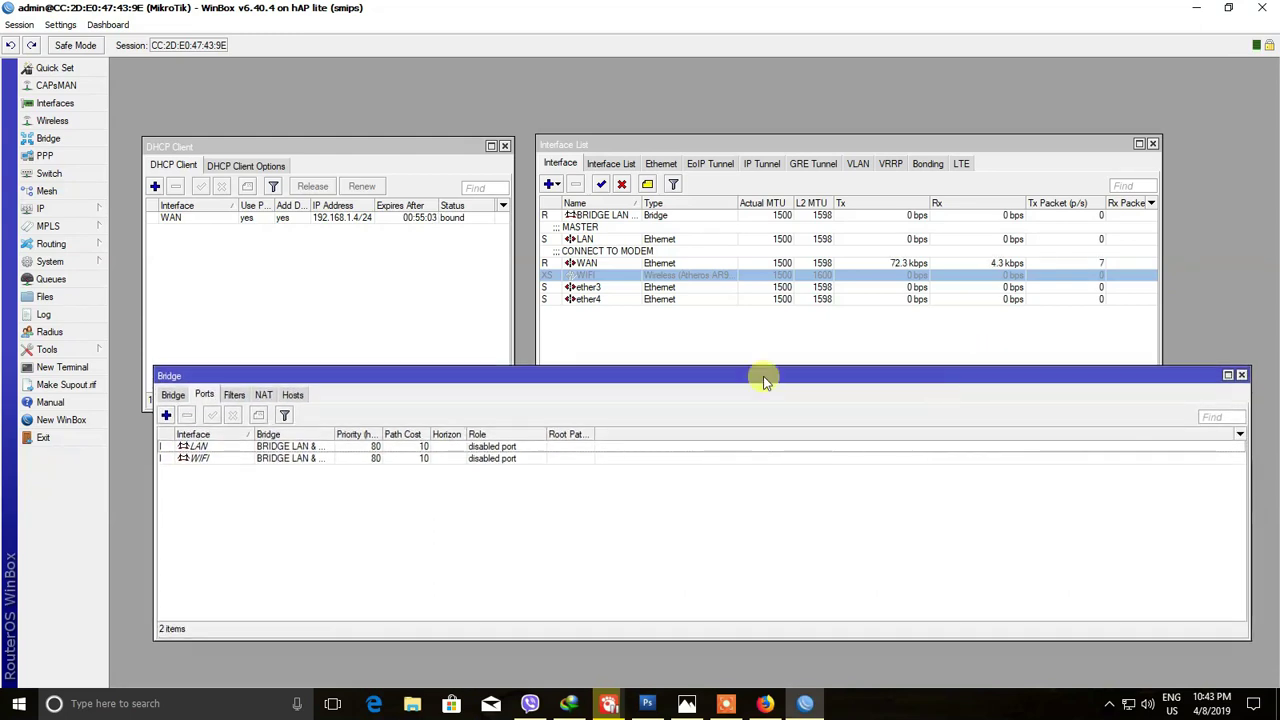
click(1242, 375)
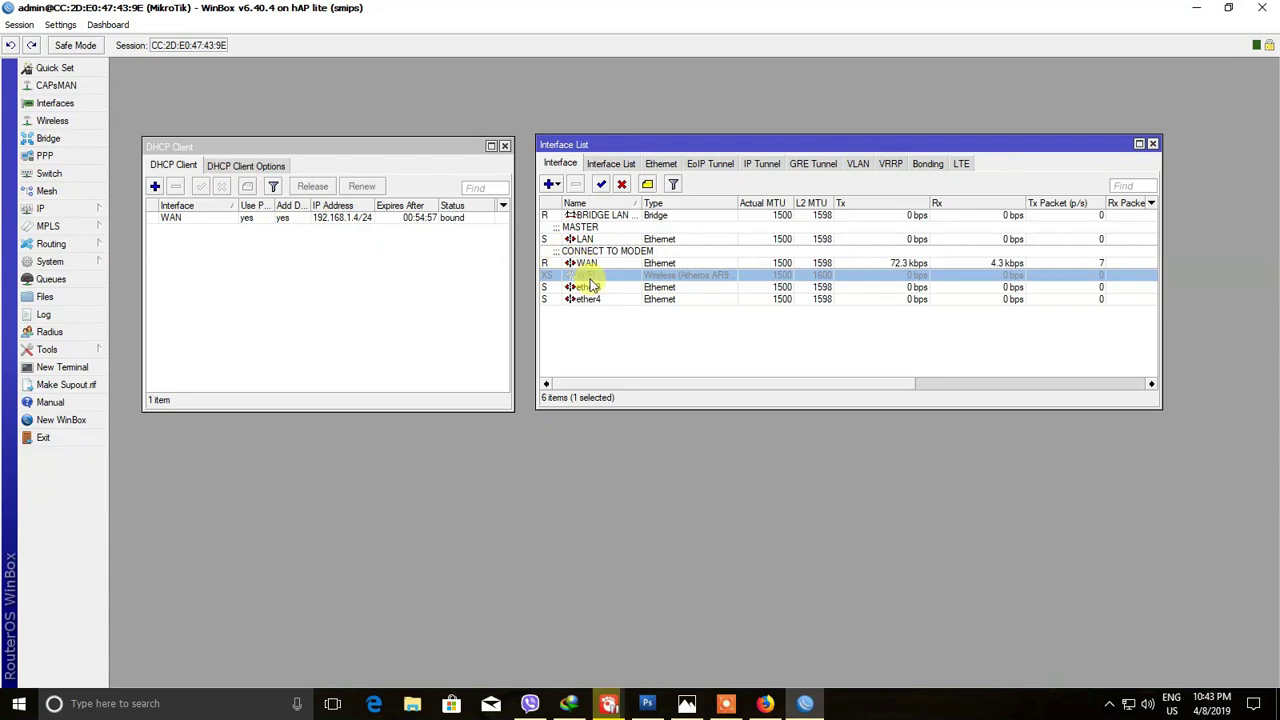
- Check the WIFI interface's SSID and close its settings unchanged
double_click(666, 278)
click(697, 240)
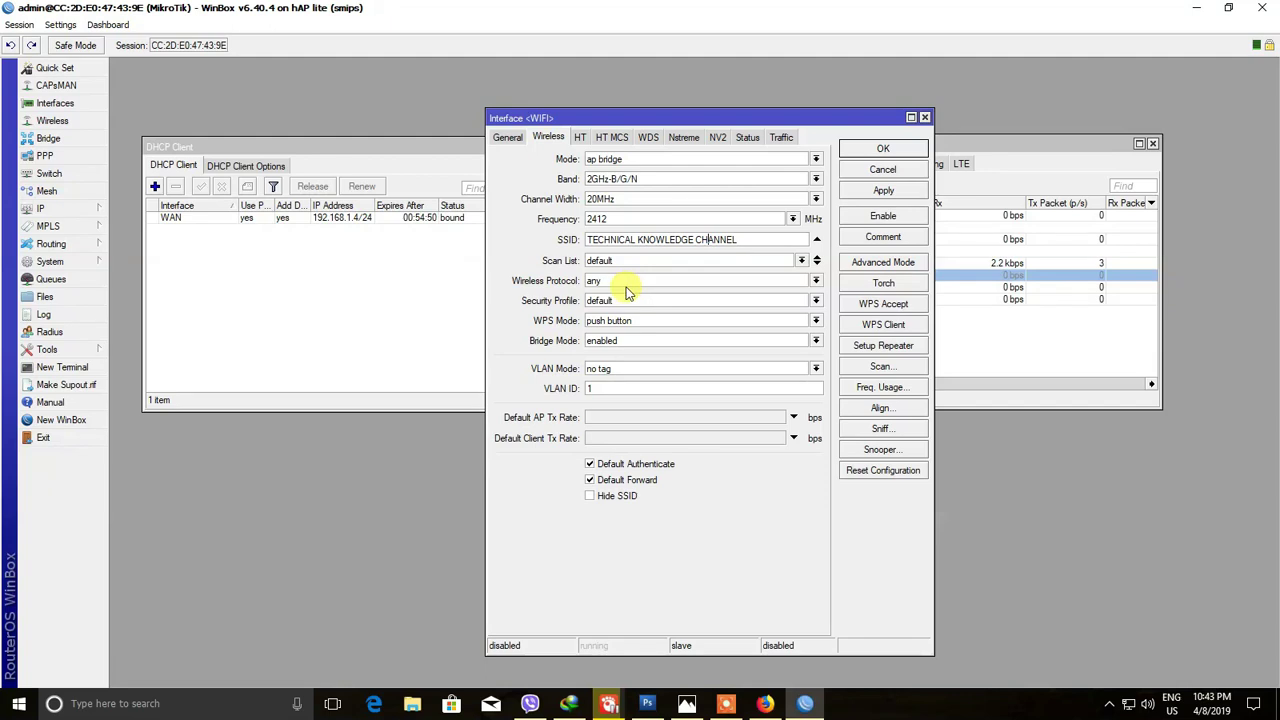
click(925, 118)
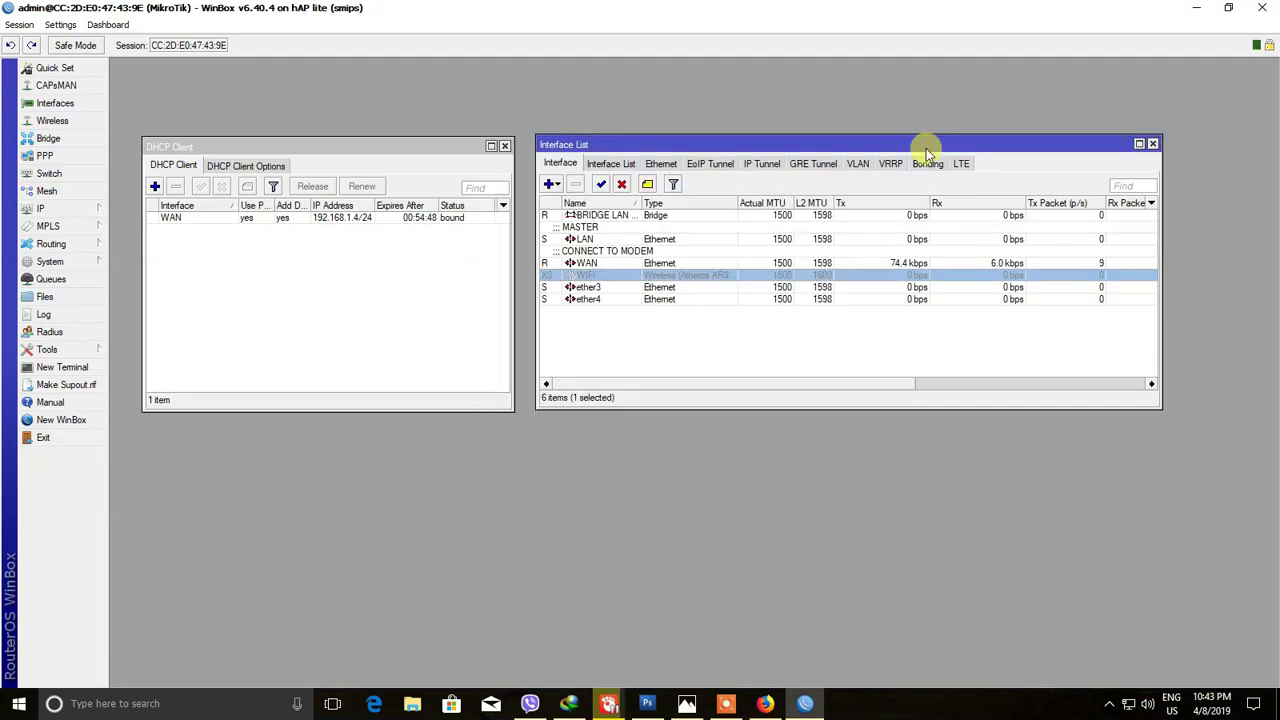
- Create security profile TKC with WPA/WPA2 PSK, AES ciphers and the pre-shared keys
click(52, 121)
drag(606, 242, 772, 268)
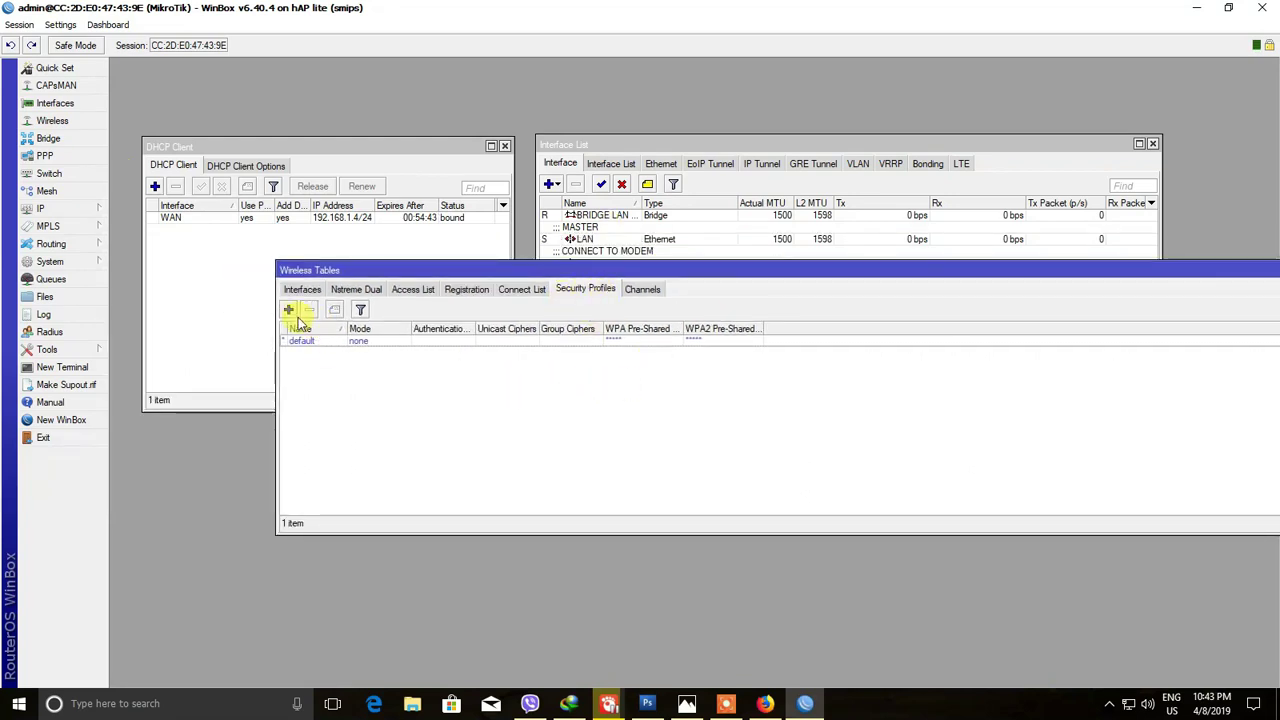
click(288, 312)
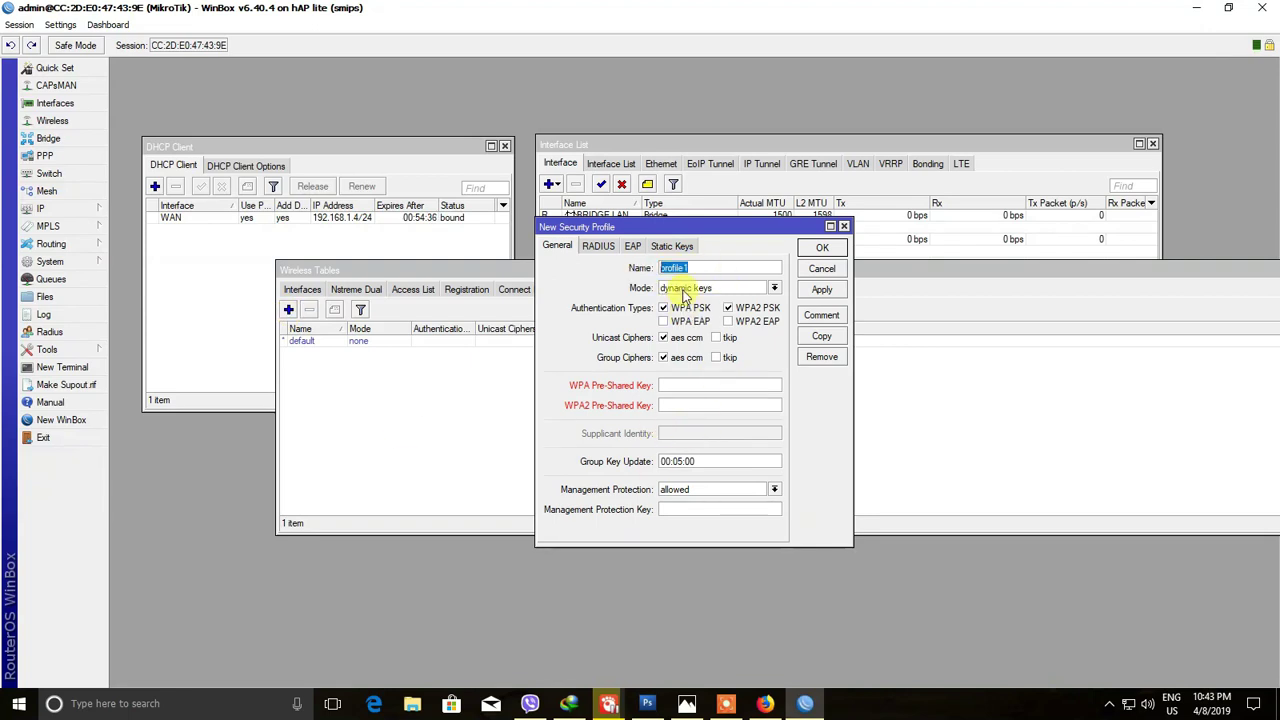
text(t)
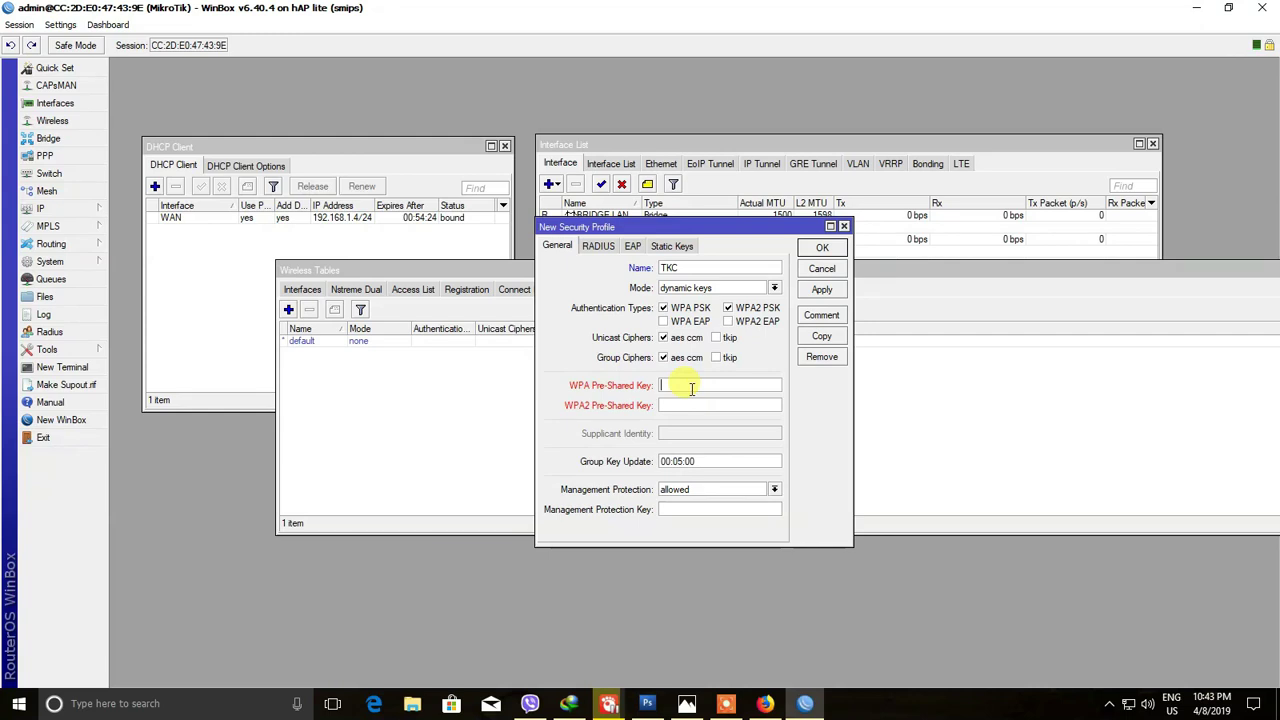
text(78)
click(822, 290)
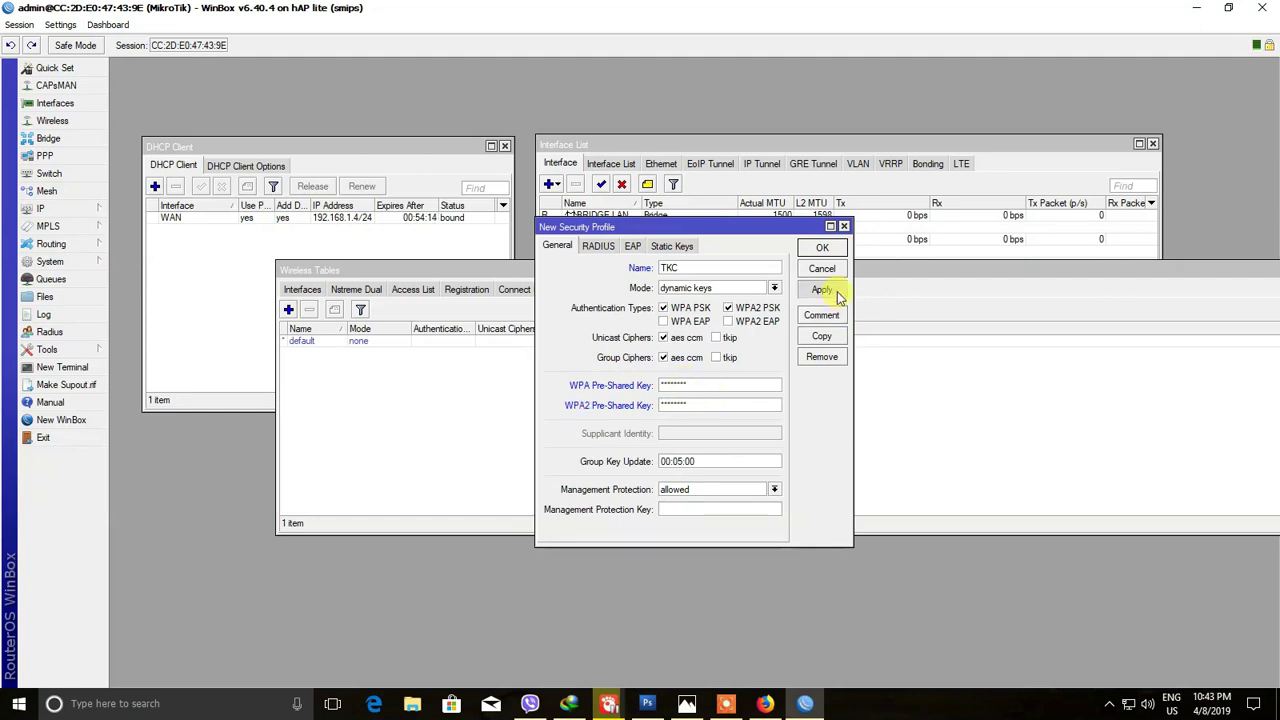
click(822, 248)
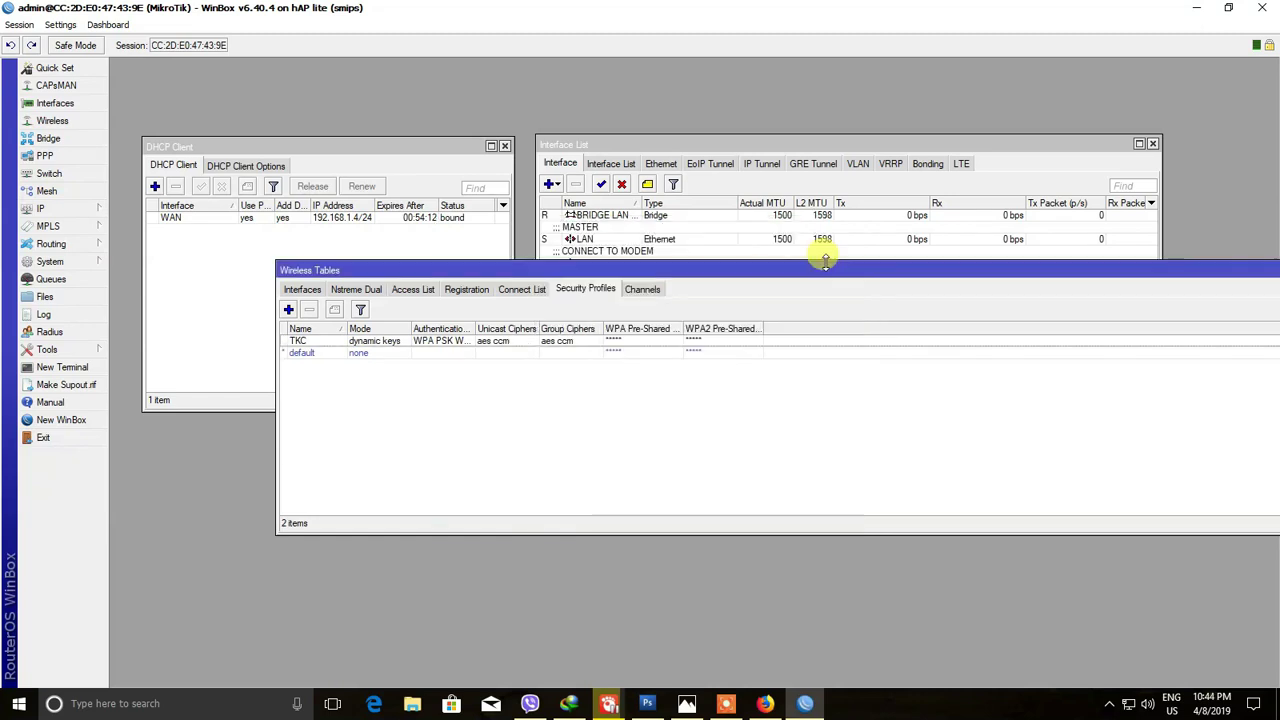
- Set the WIFI interface's Security Profile to TKC and apply it
drag(849, 271, 703, 400)
click(155, 472)
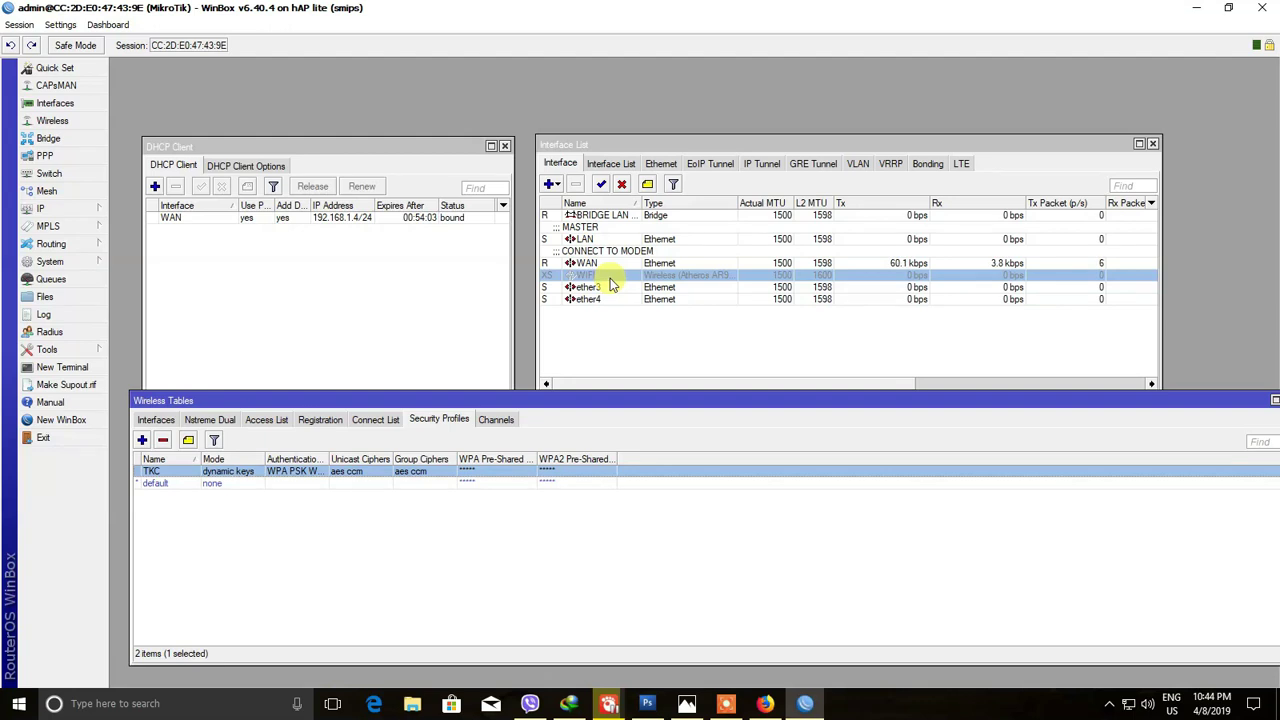
double_click(610, 276)
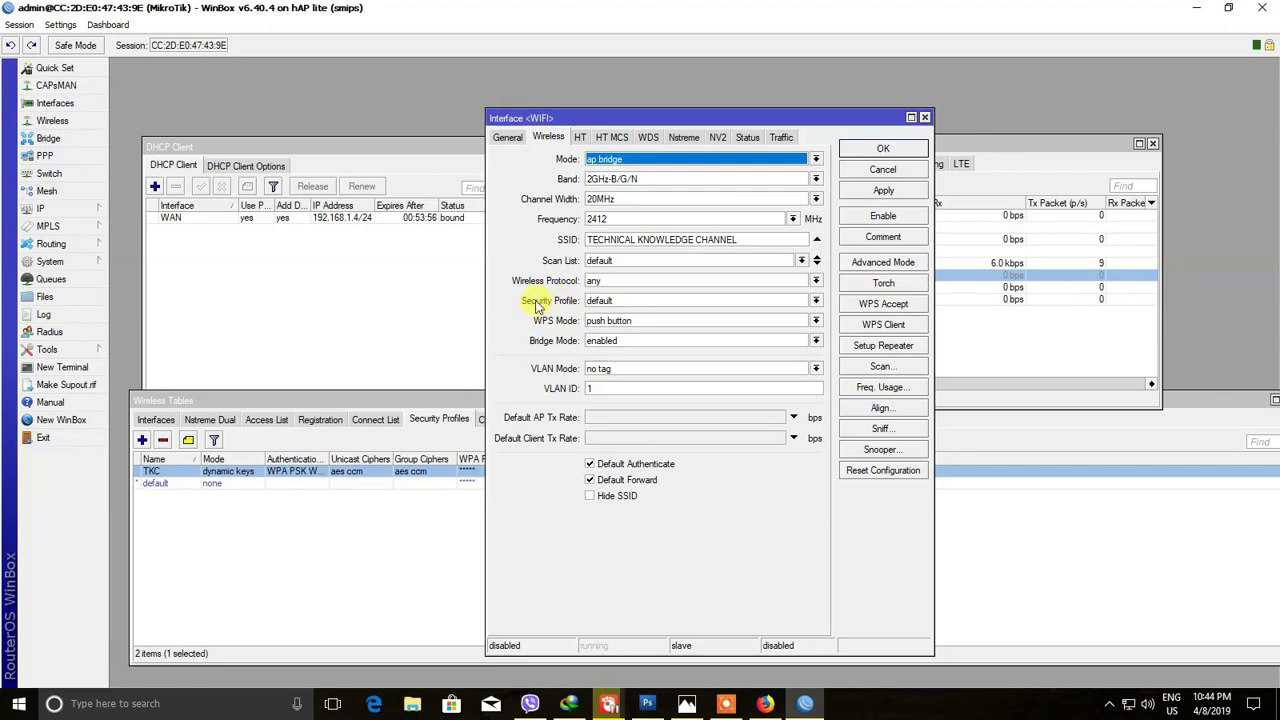
click(815, 302)
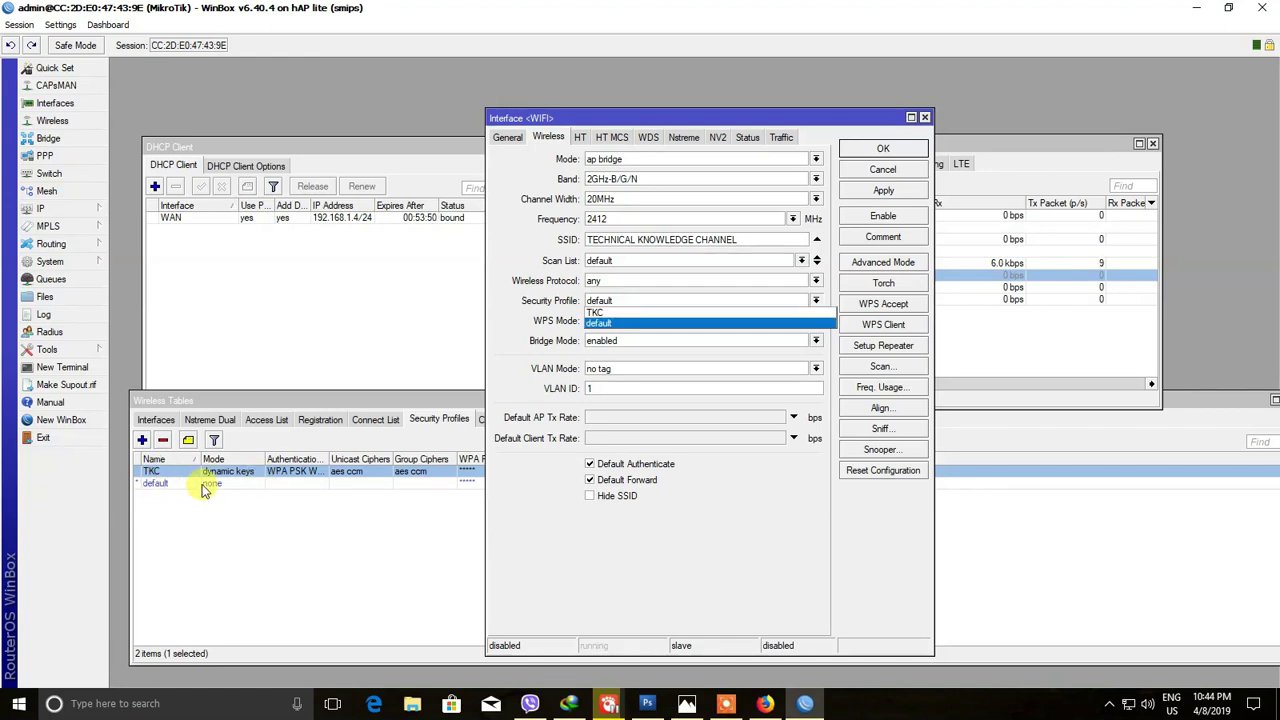
click(600, 316)
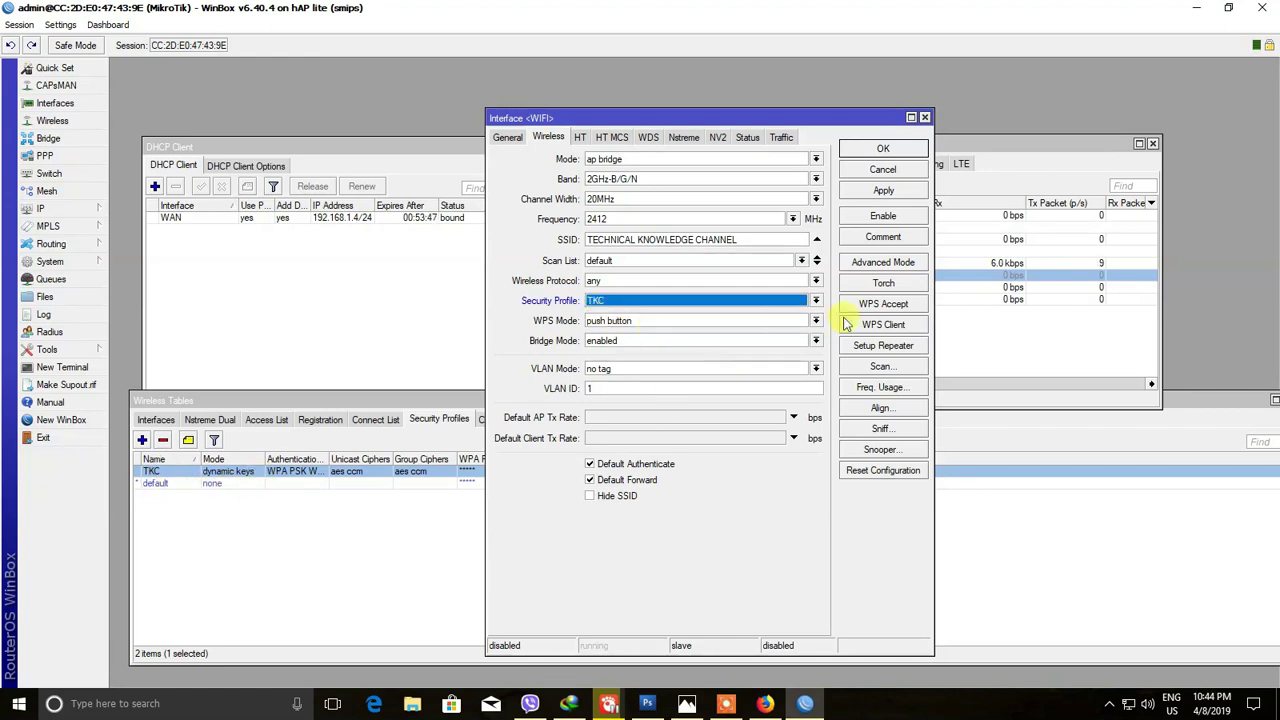
click(885, 193)
click(884, 150)
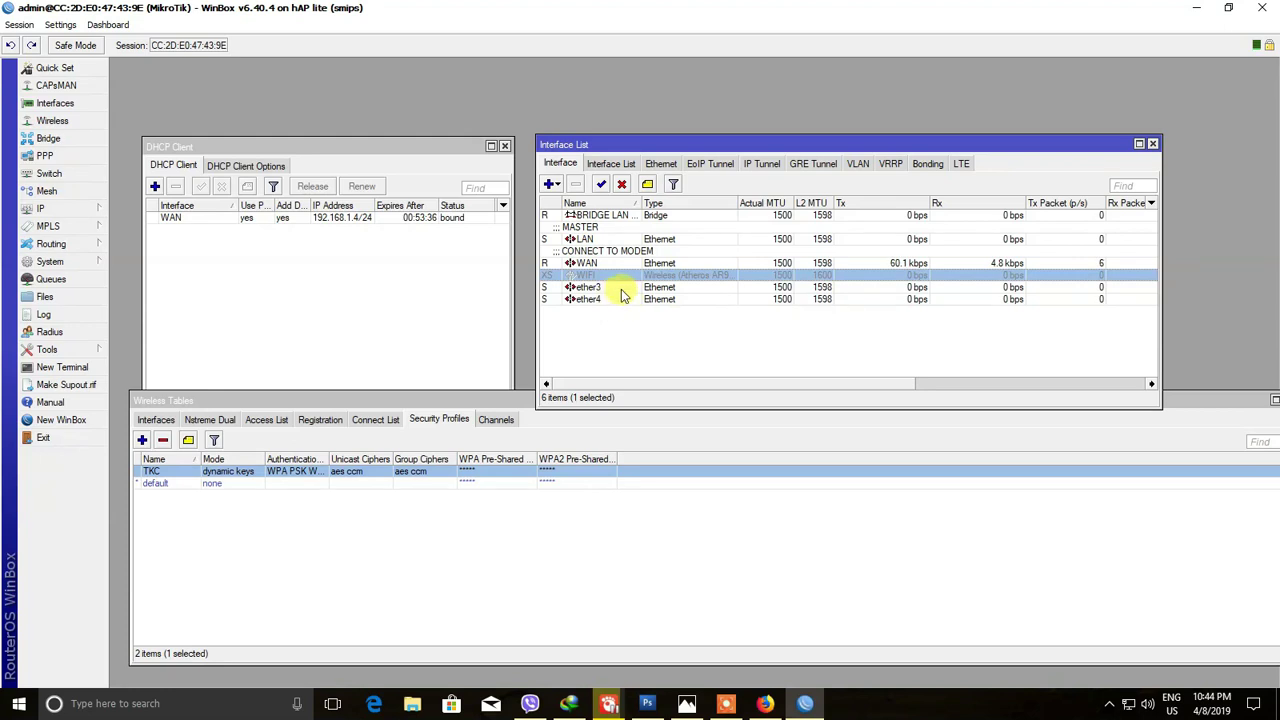
- Enable the disabled WIFI interface and close the Wireless Tables window
click(600, 314)
click(595, 276)
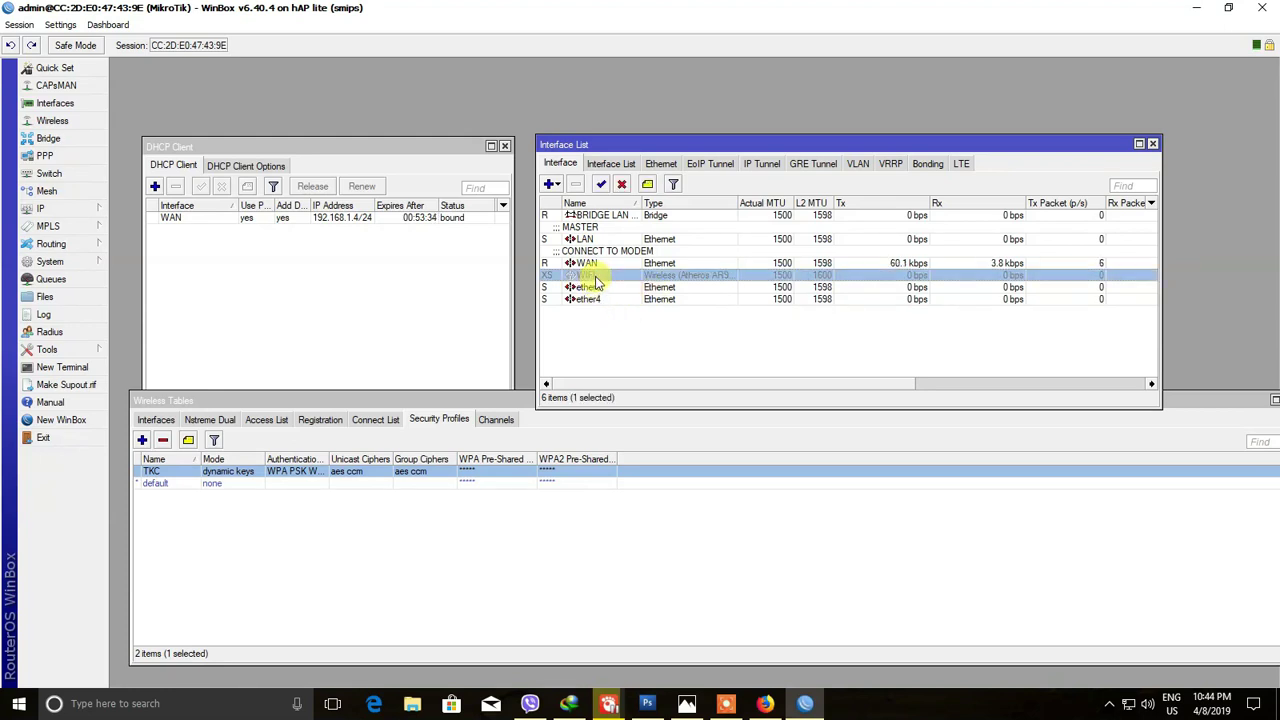
click(601, 185)
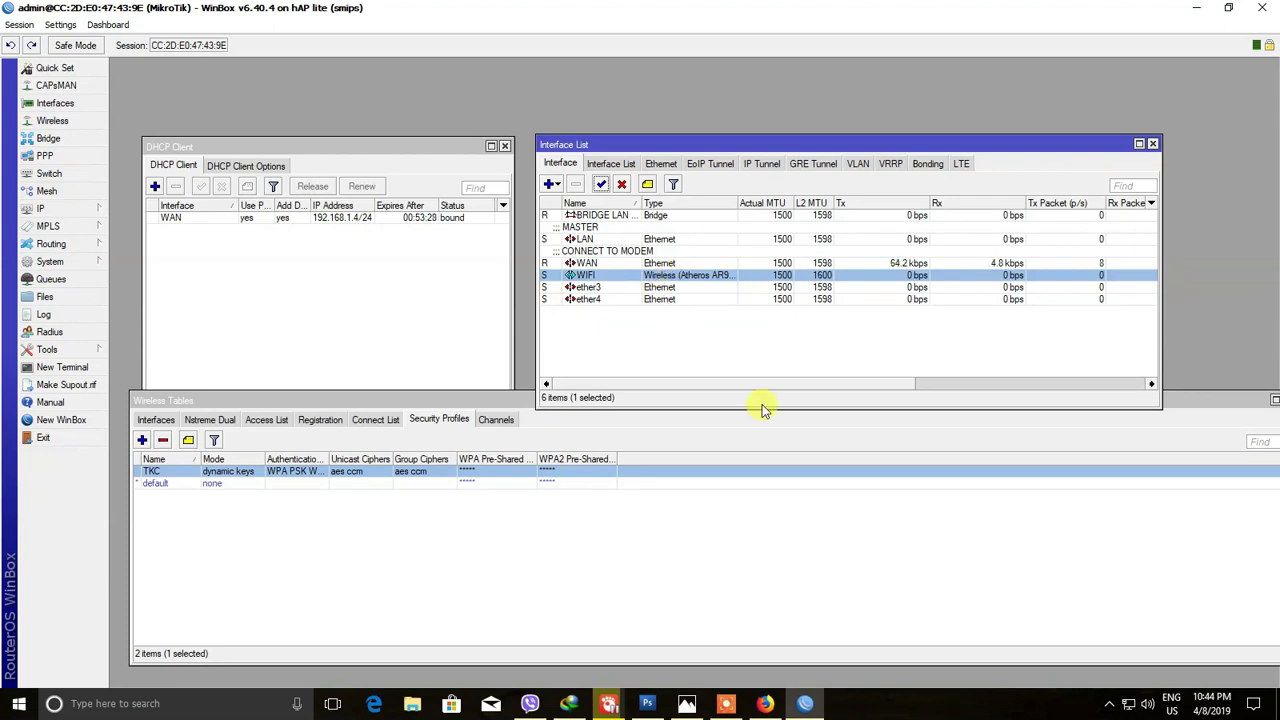
click(1022, 513)
click(1274, 400)
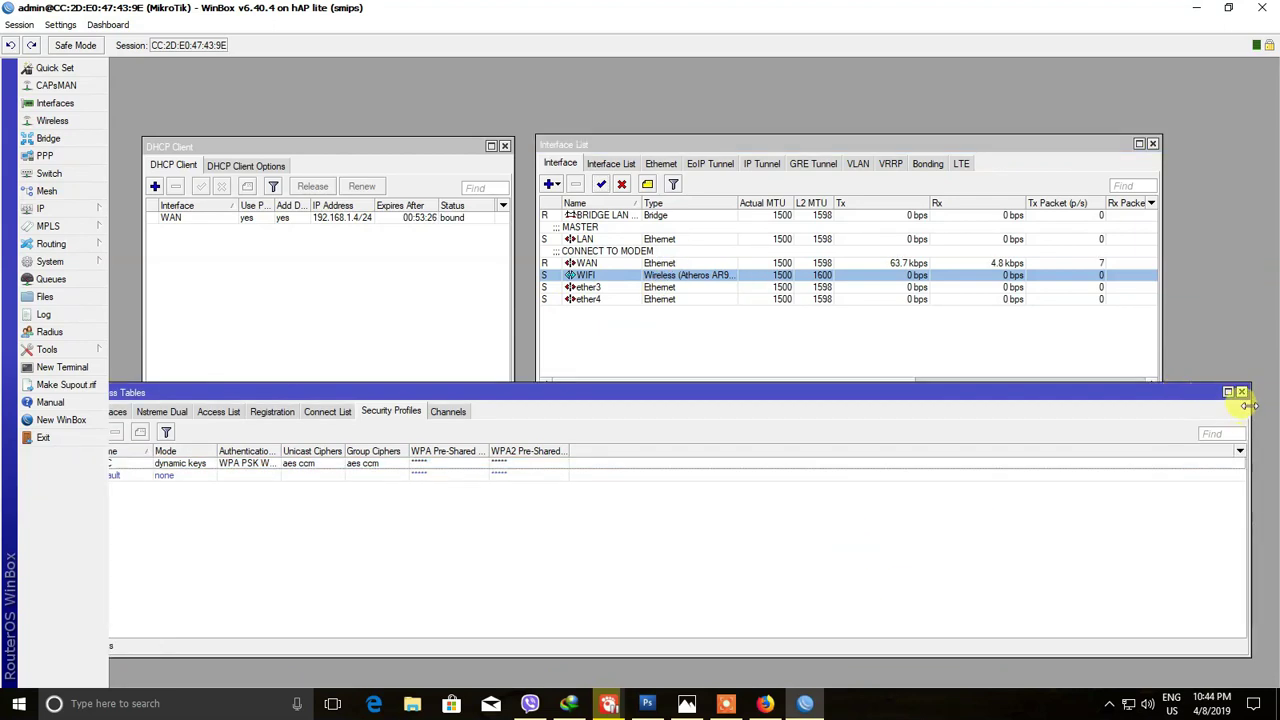
click(1250, 393)
click(70, 211)
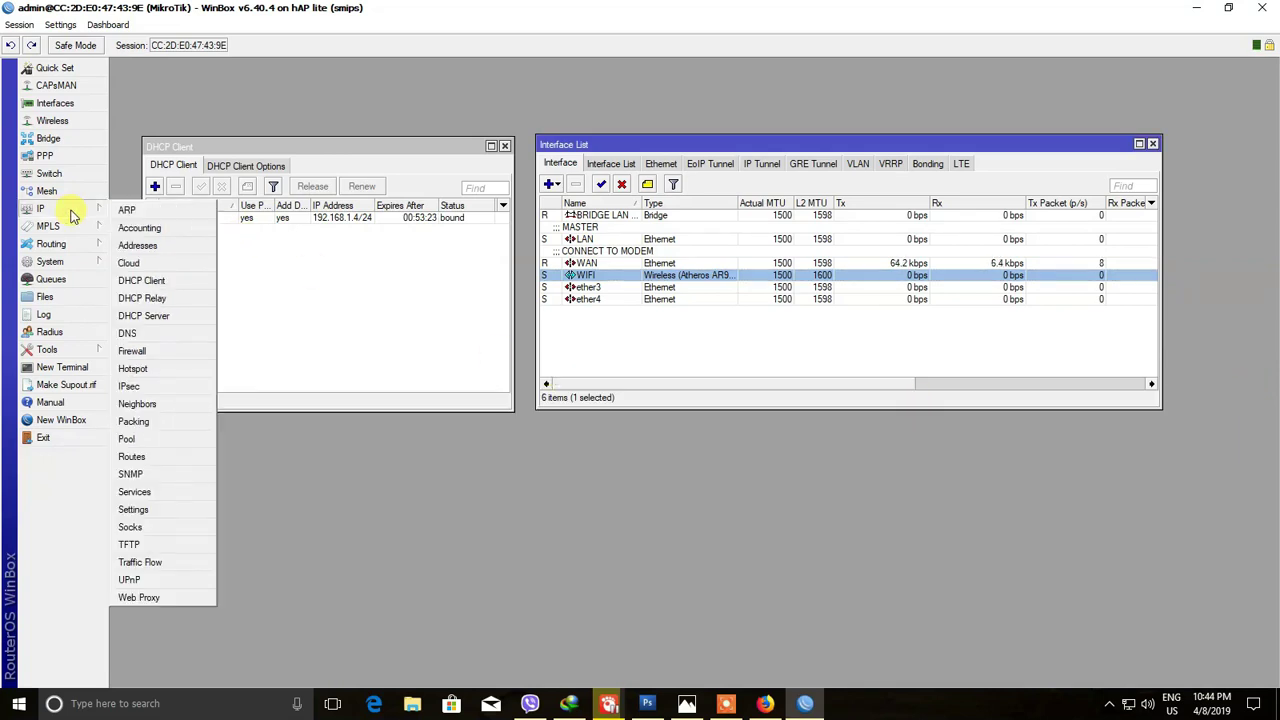
click(157, 250)
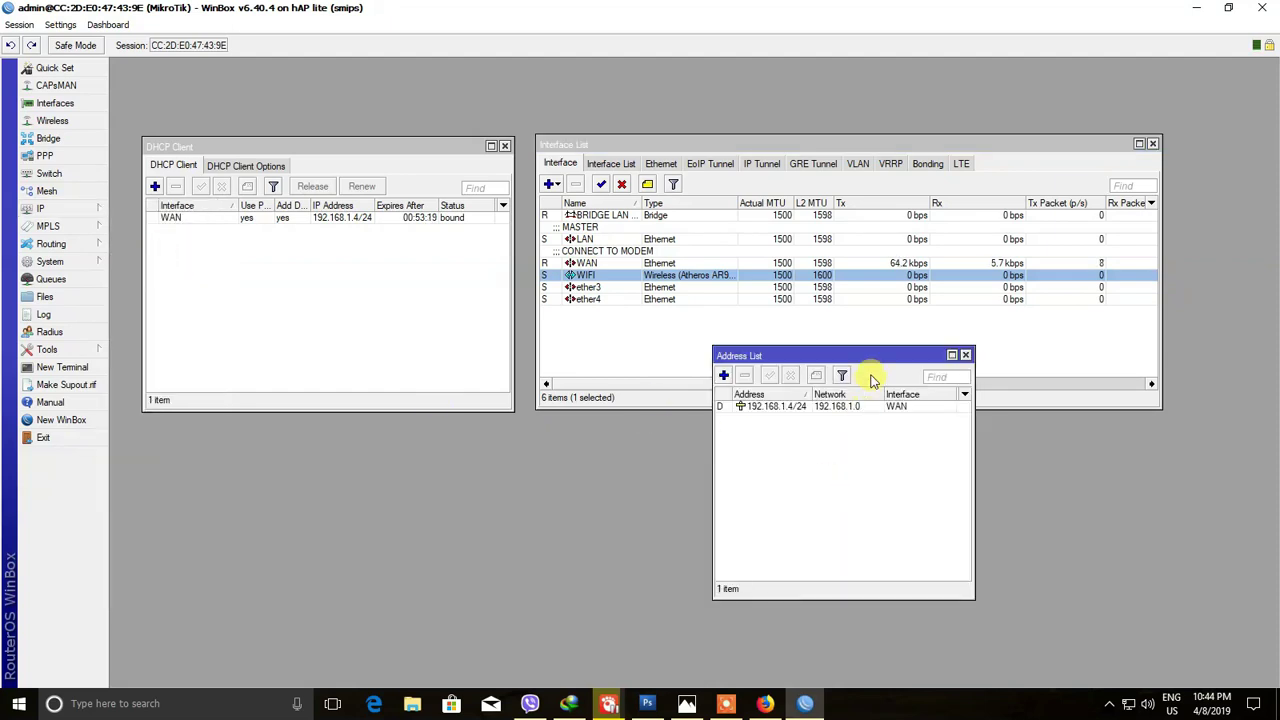
- Add IP address 192.168.10.1/24 on interface BRIDGE LAN & WIFI
drag(877, 350, 899, 396)
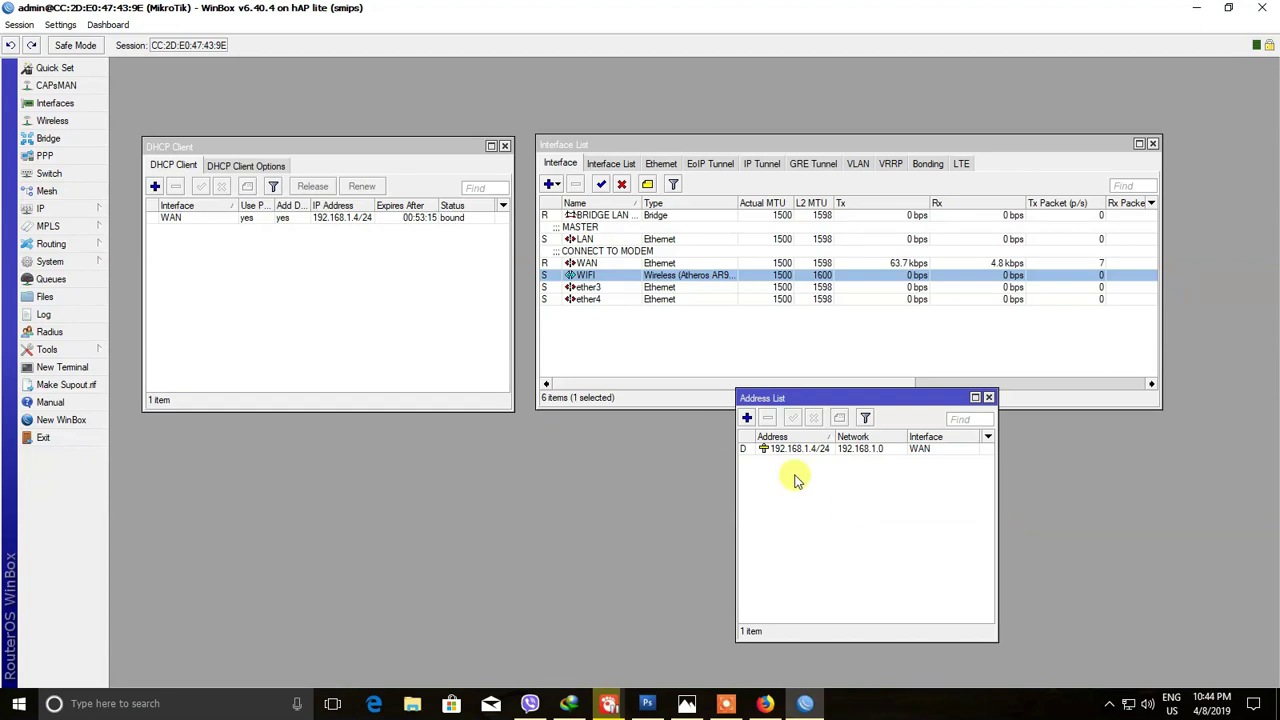
click(746, 417)
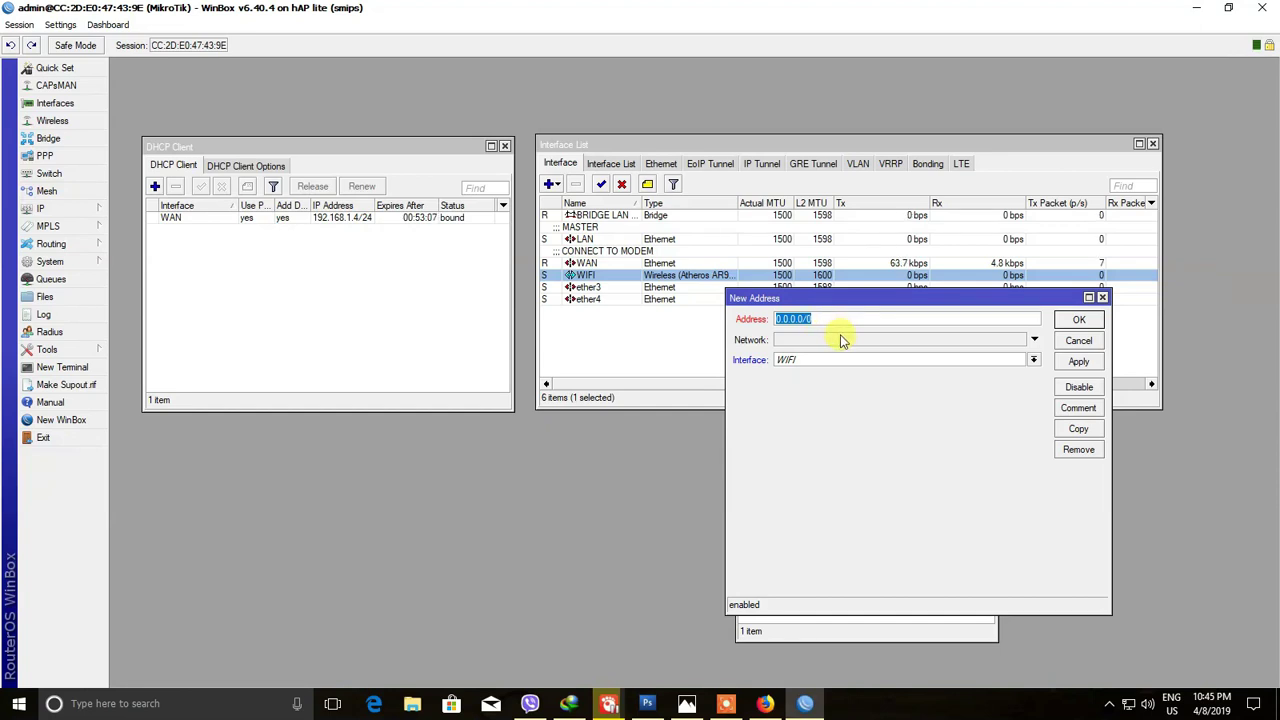
text(192.168.10.1/24)
click(840, 340)
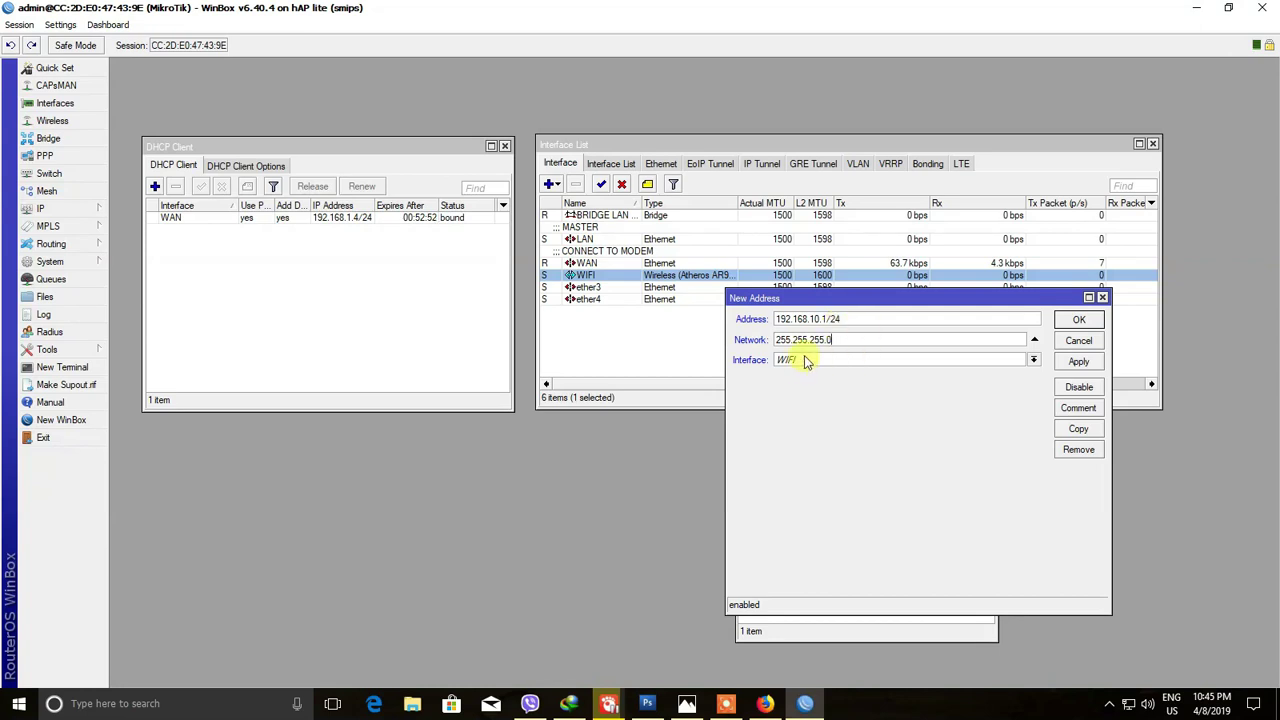
click(805, 360)
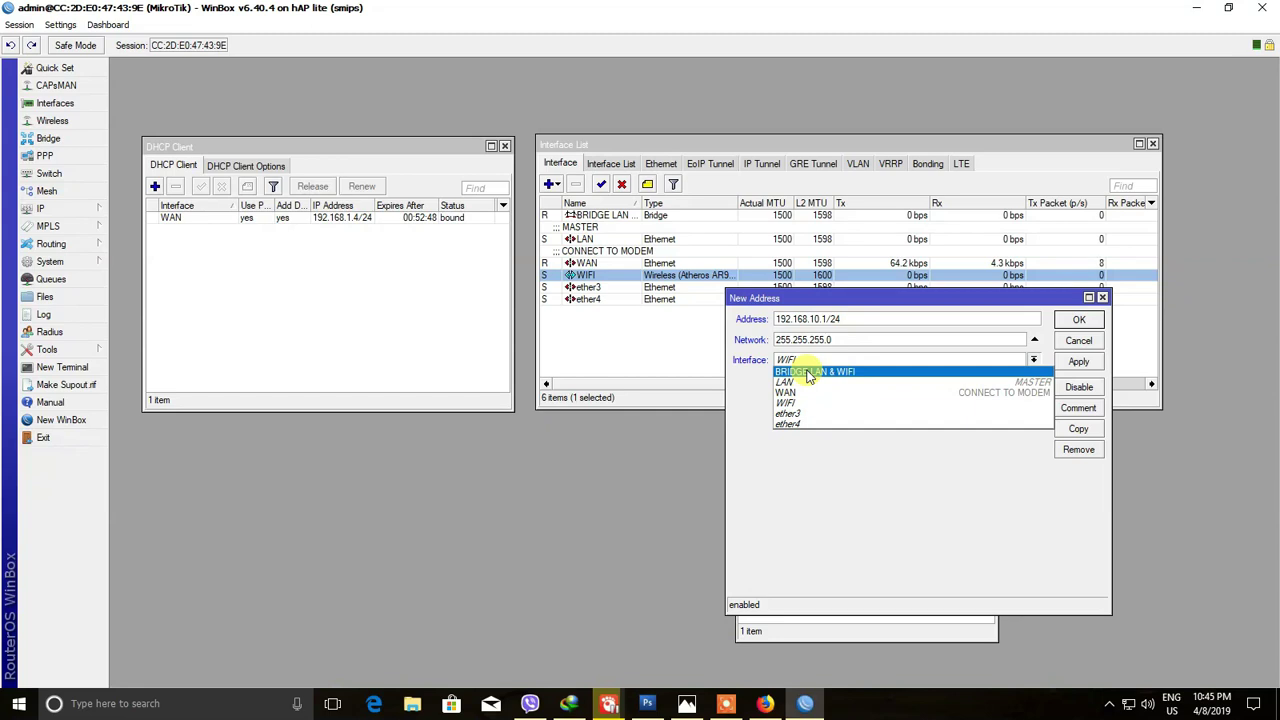
click(809, 372)
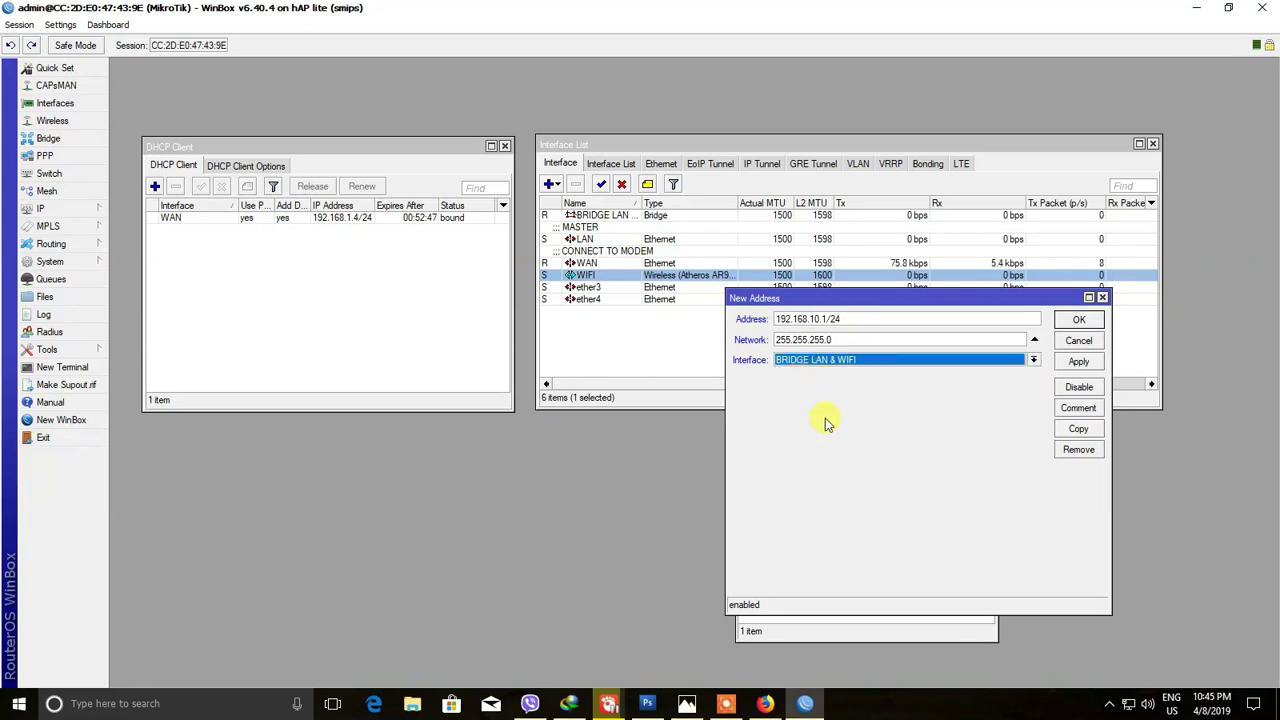
click(1076, 362)
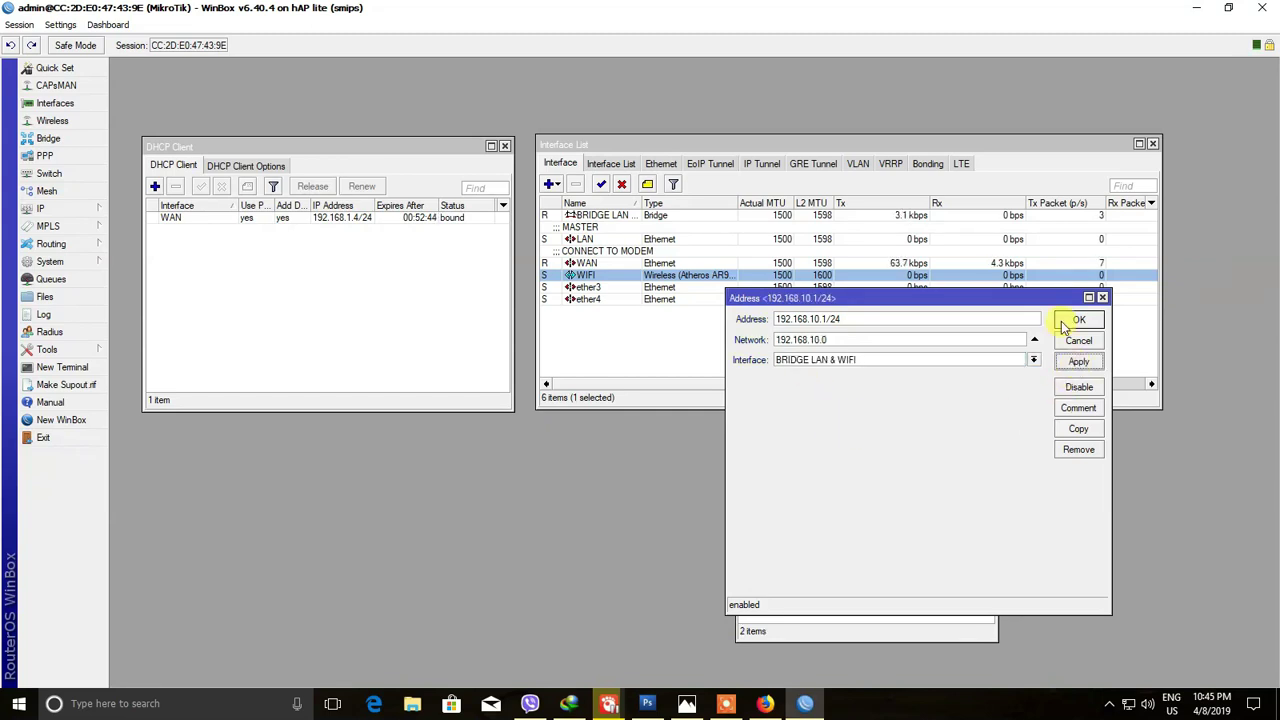
click(1078, 320)
drag(915, 399, 1099, 419)
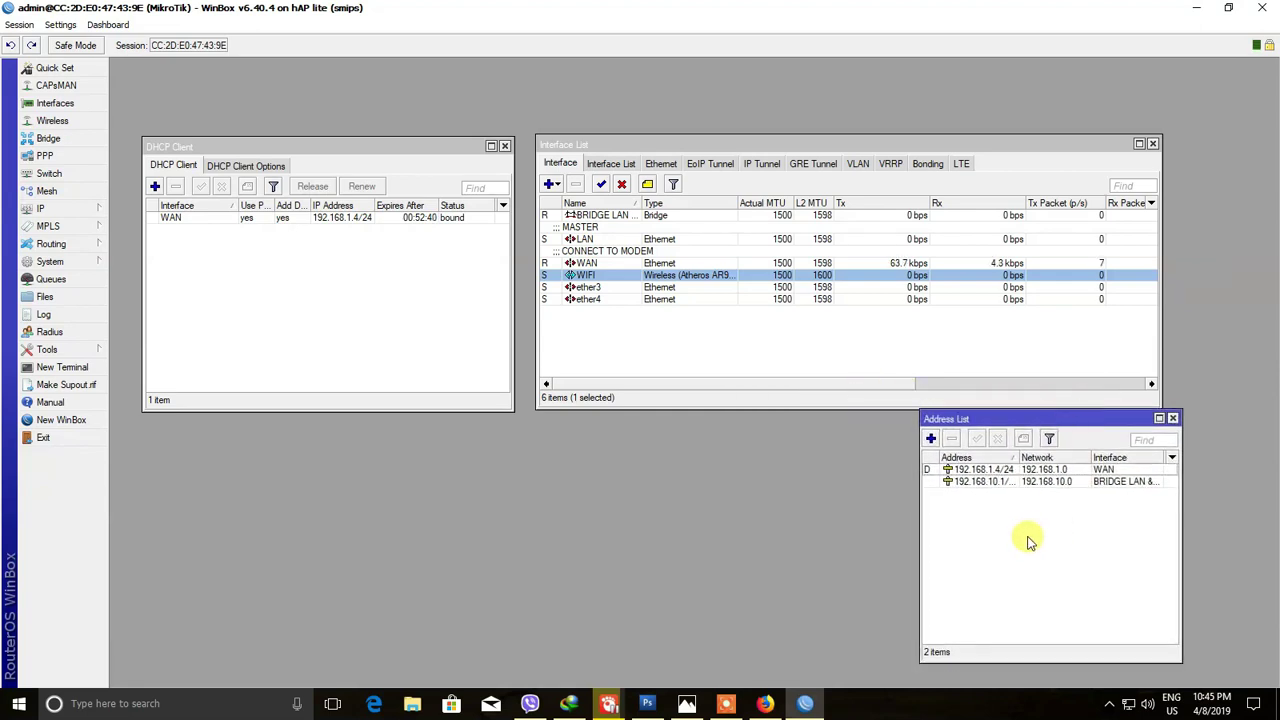
- Start DHCP Setup with BRIDGE LAN & WIFI as the serving interface
click(57, 208)
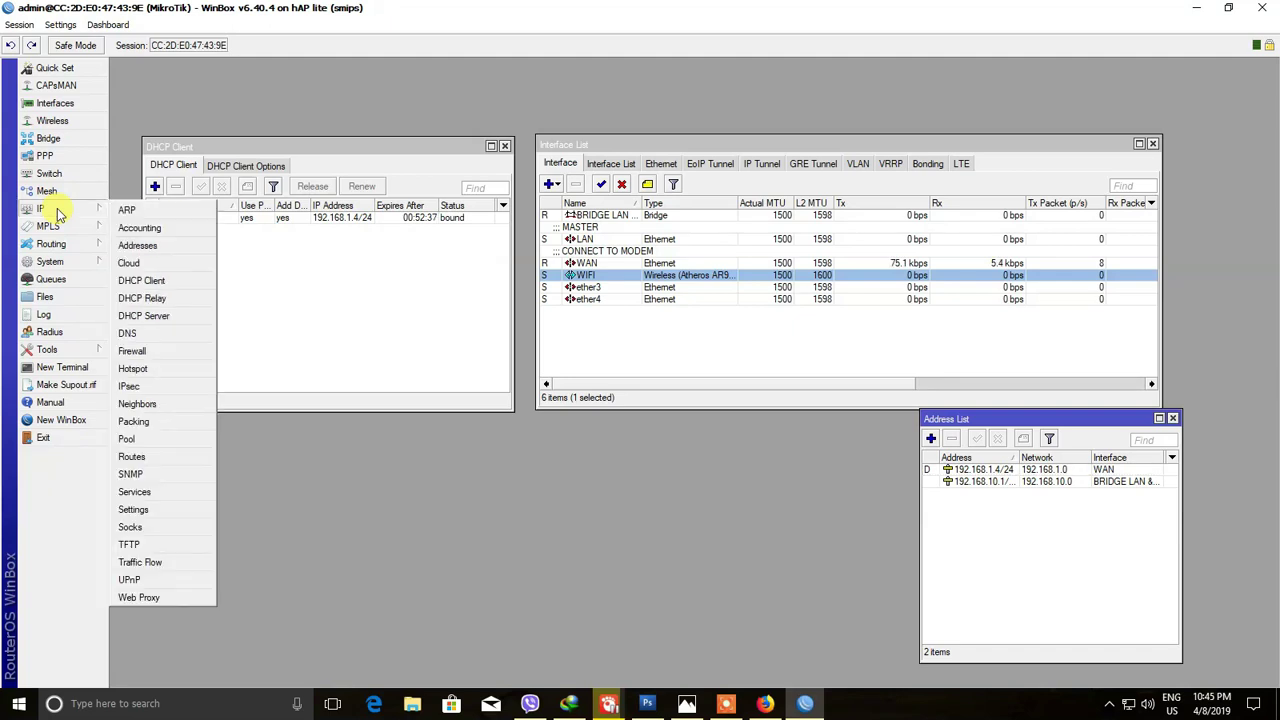
click(160, 317)
drag(743, 254, 620, 392)
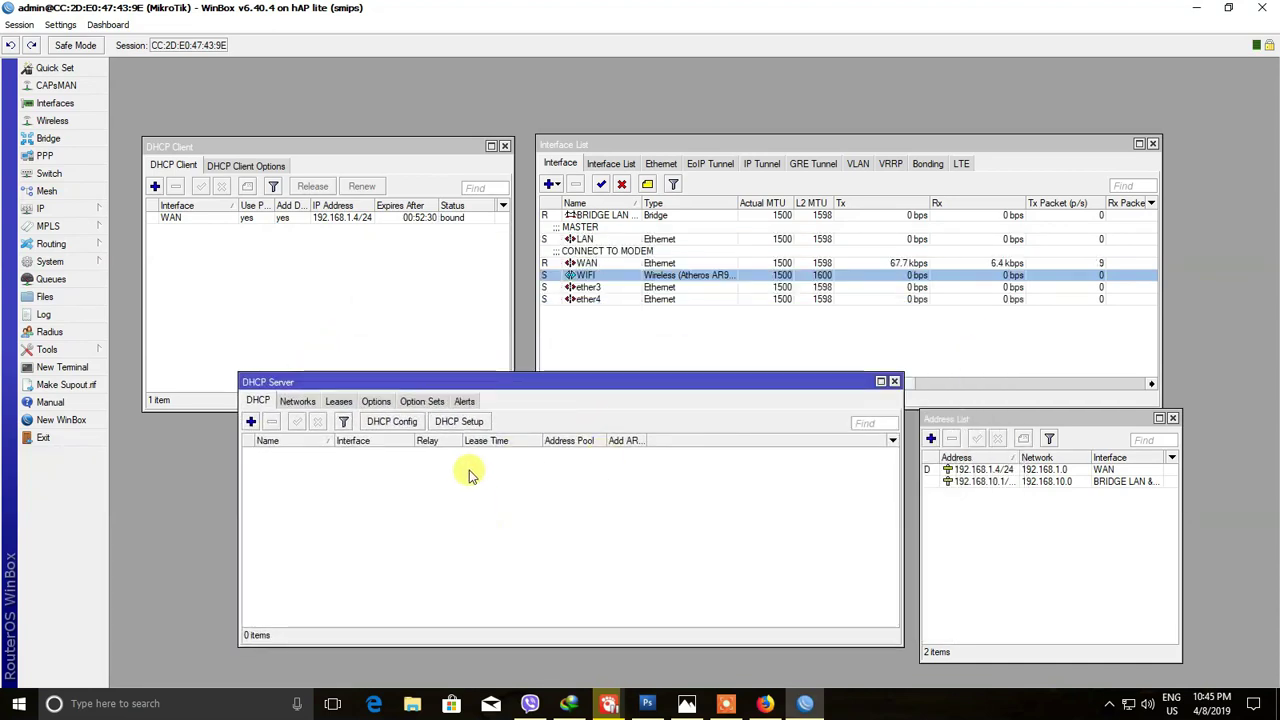
click(460, 424)
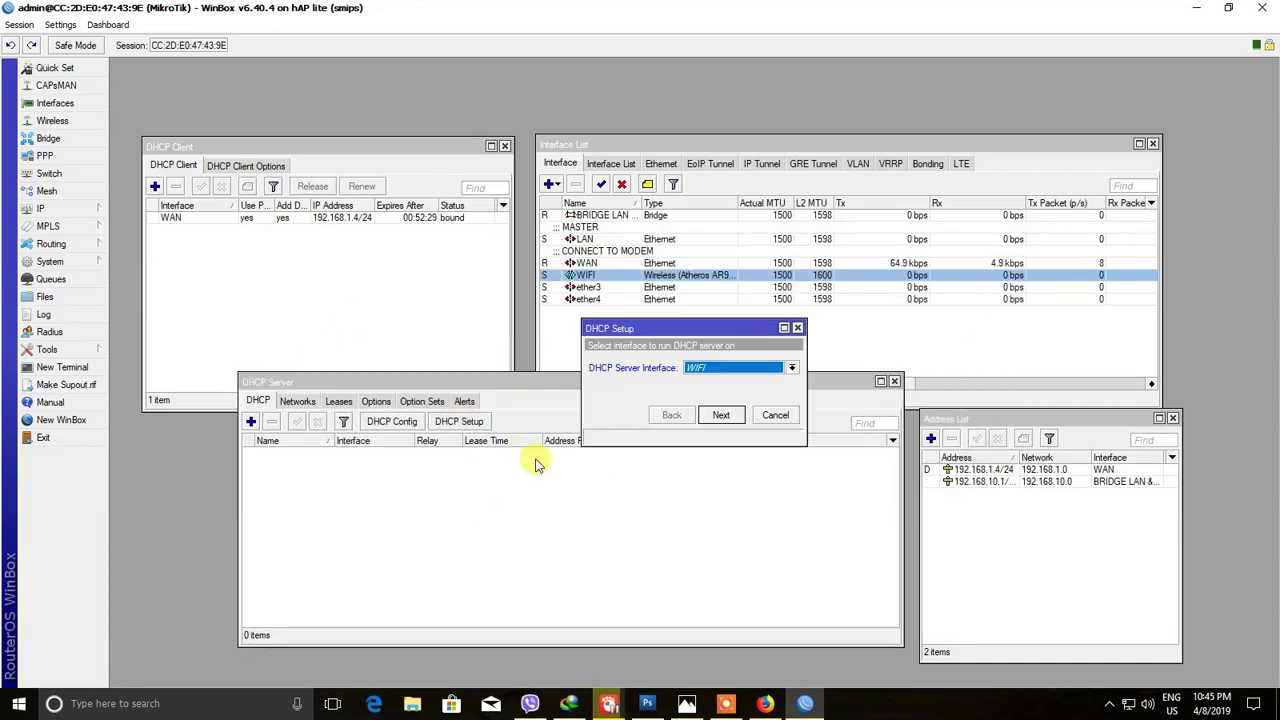
click(712, 368)
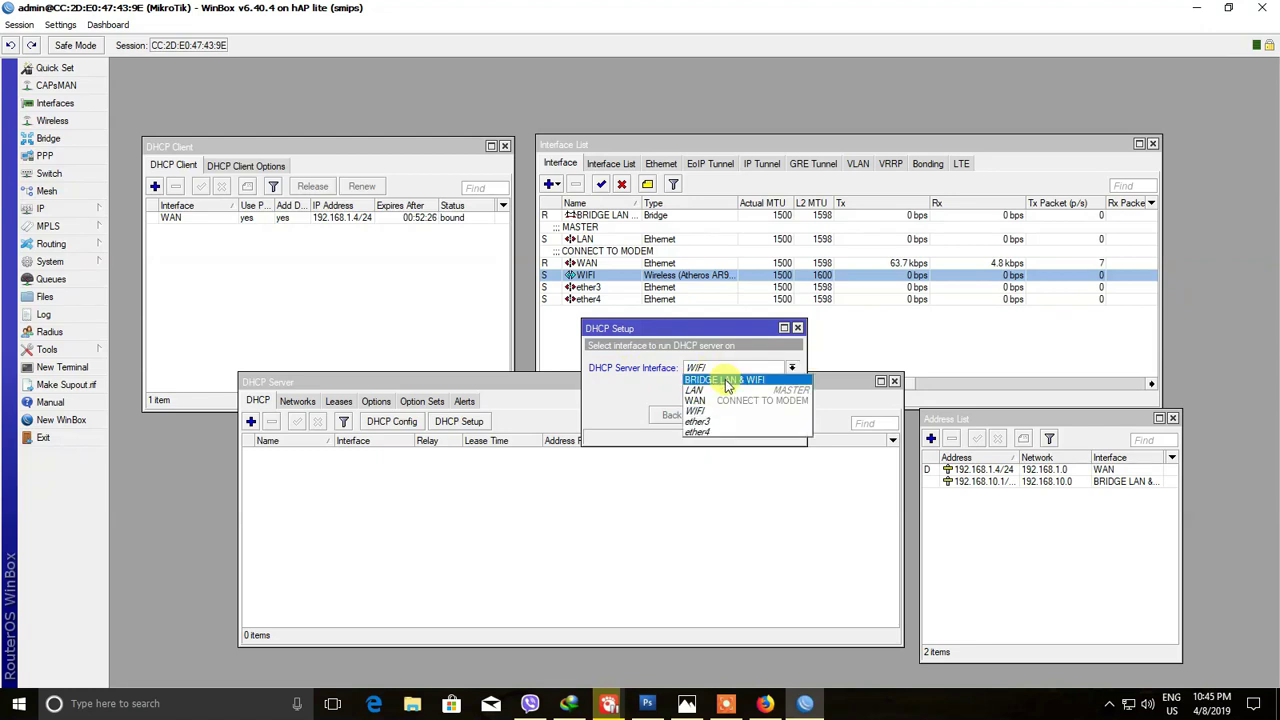
click(727, 381)
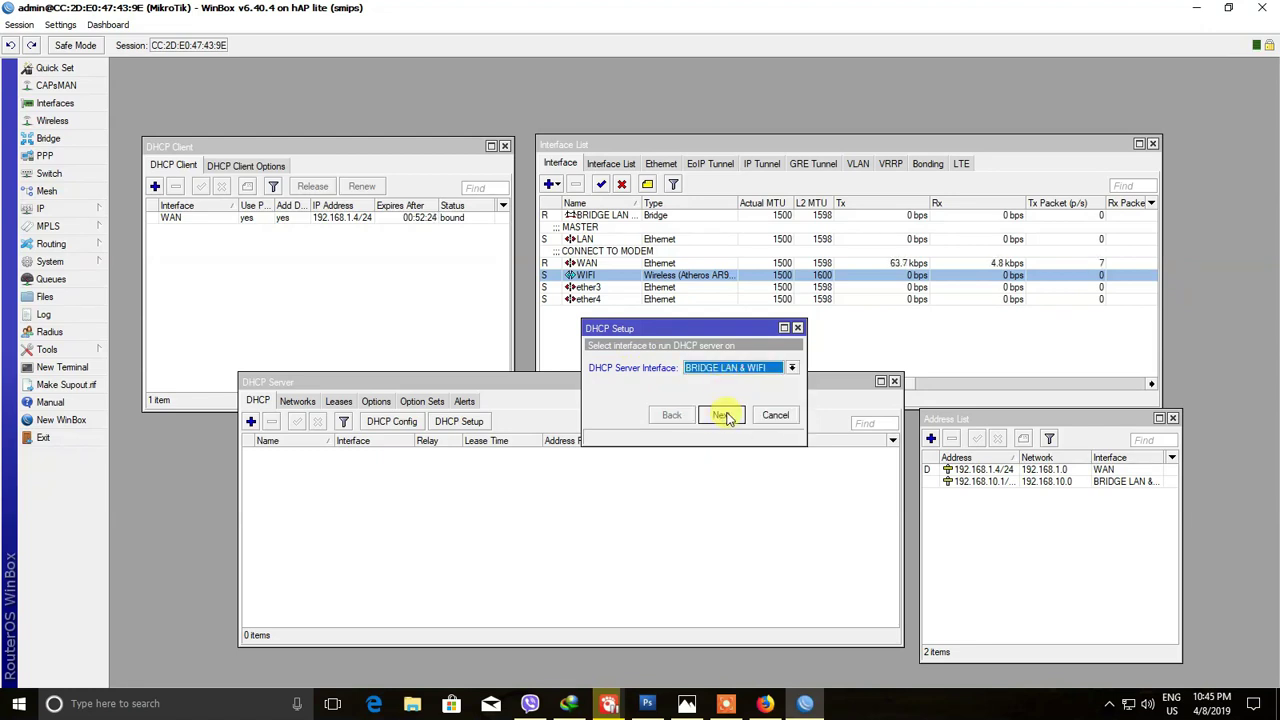
click(722, 415)
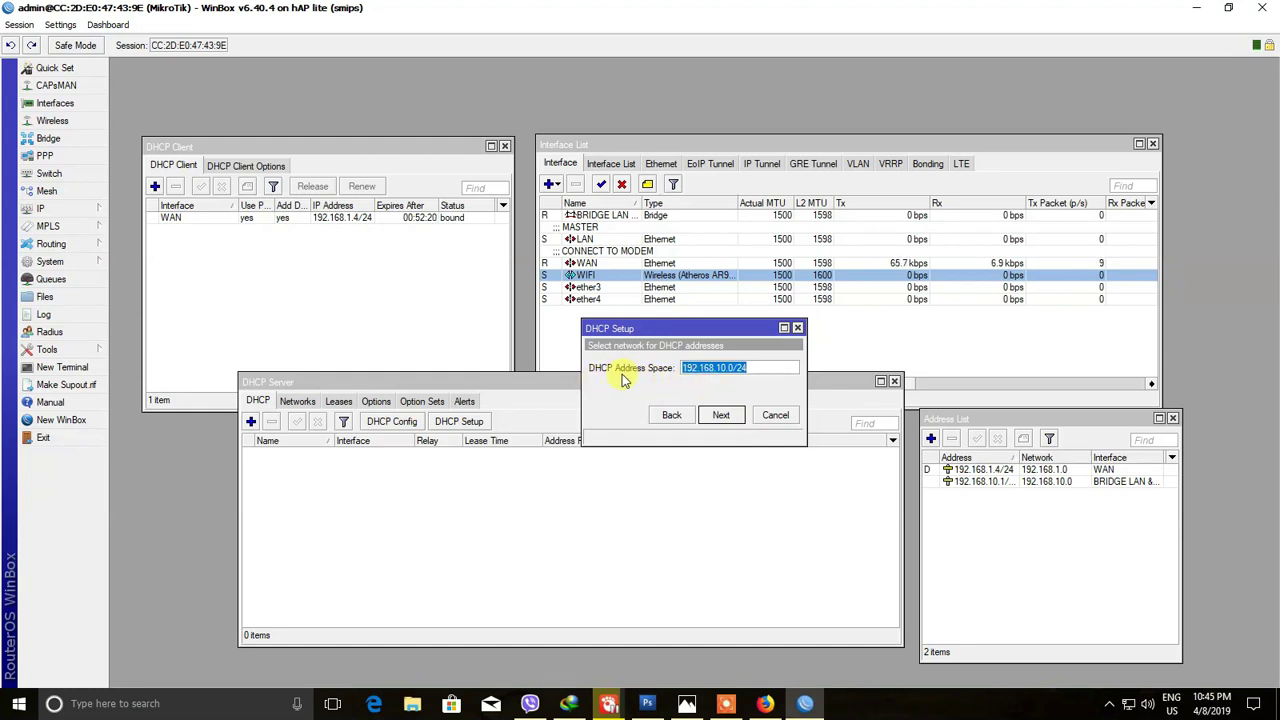
- Accept 192.168.10.0/24, gateway 192.168.10.1, the pool, DNS servers and 00:10:00 leases
click(721, 415)
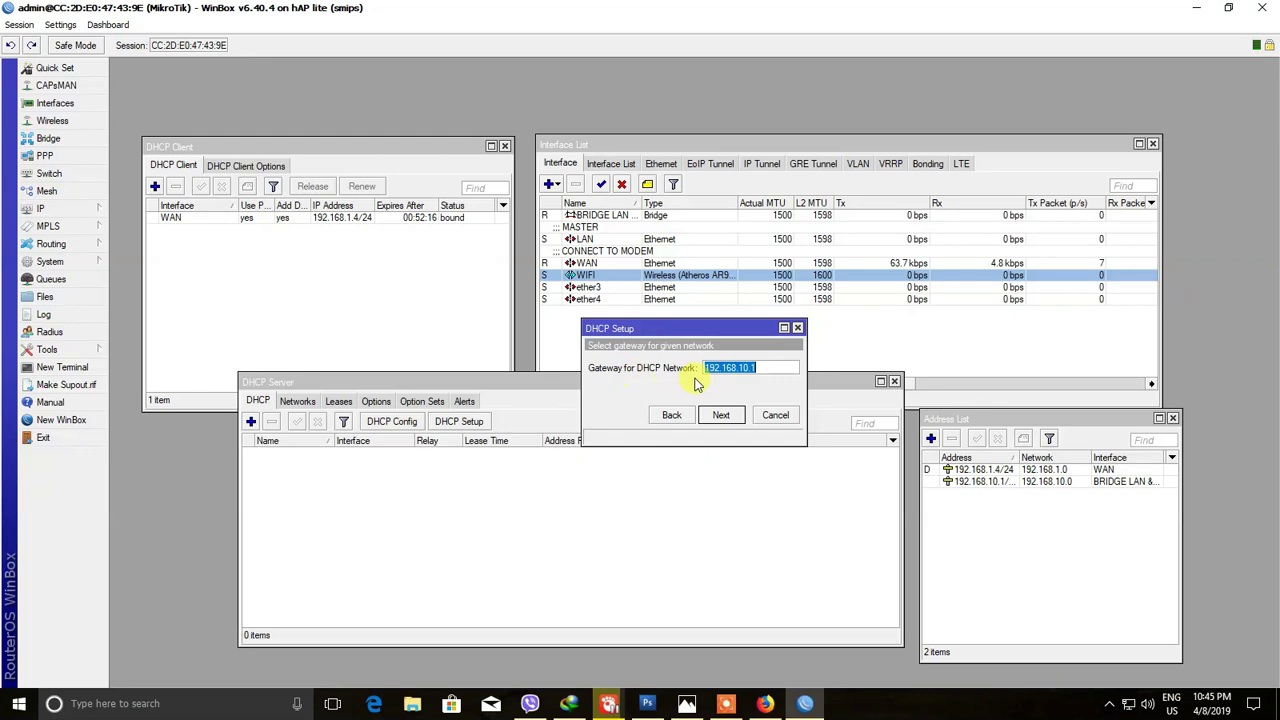
click(720, 416)
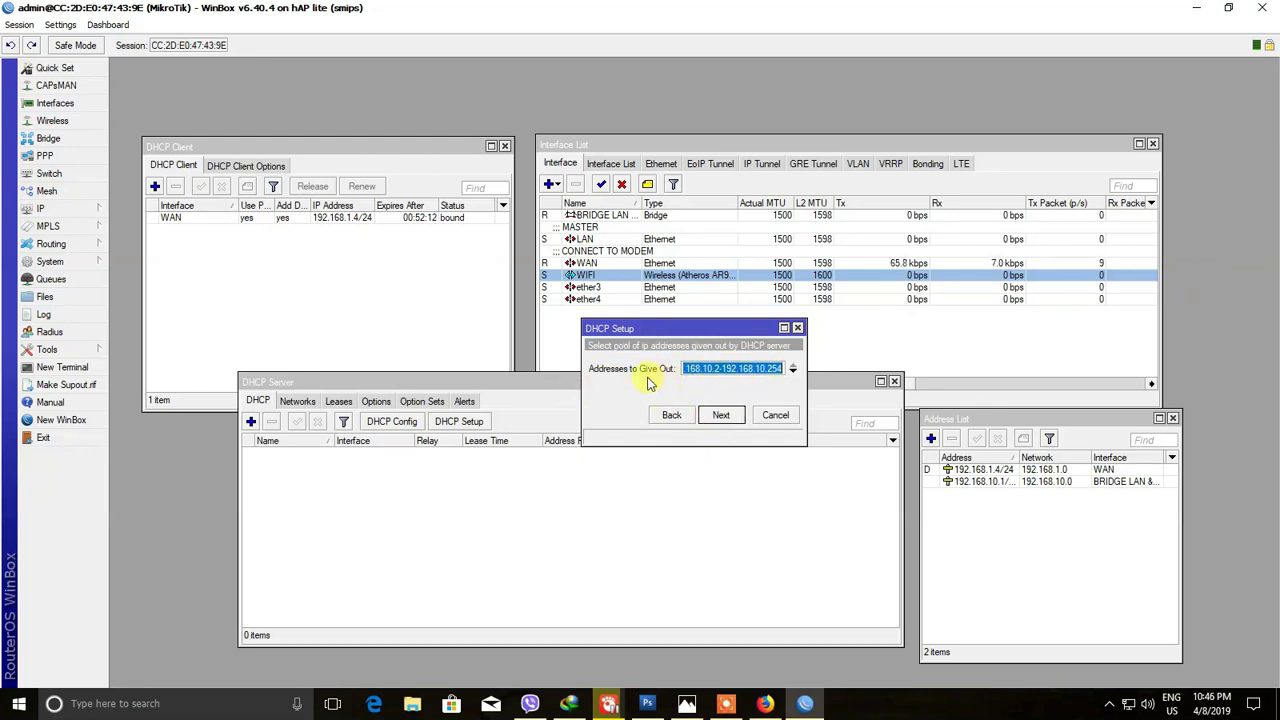
click(708, 369)
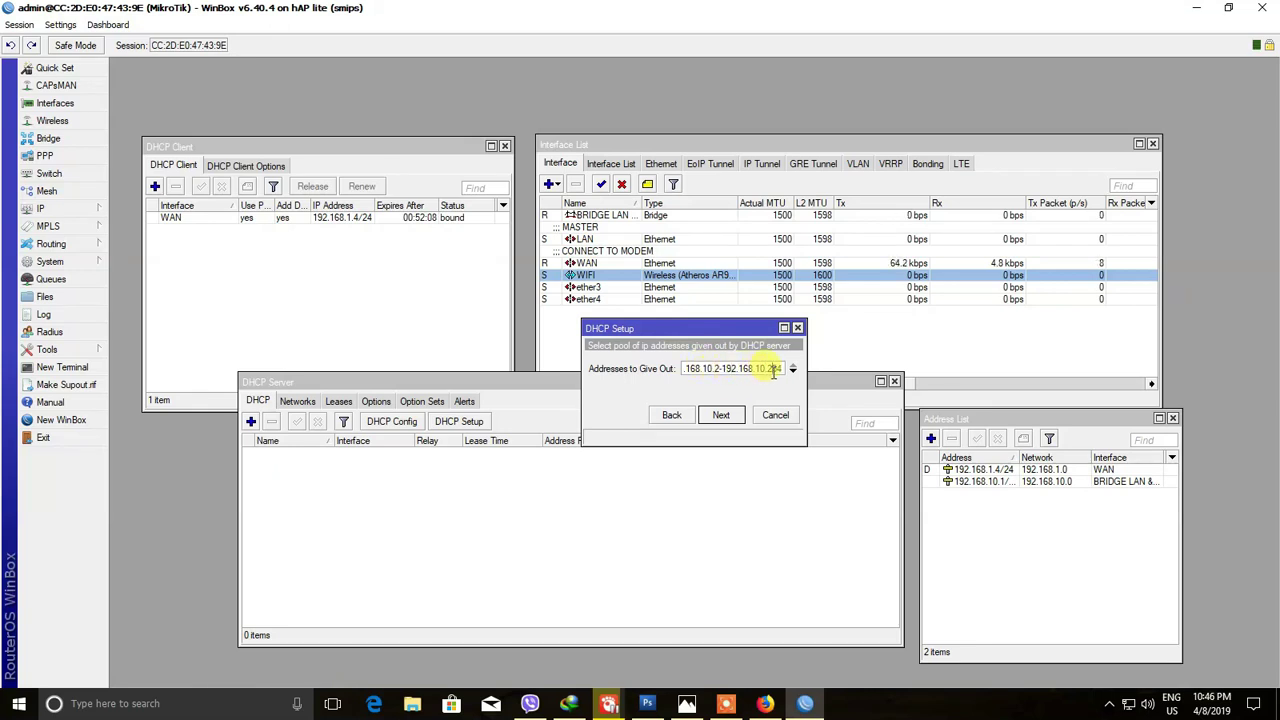
click(721, 415)
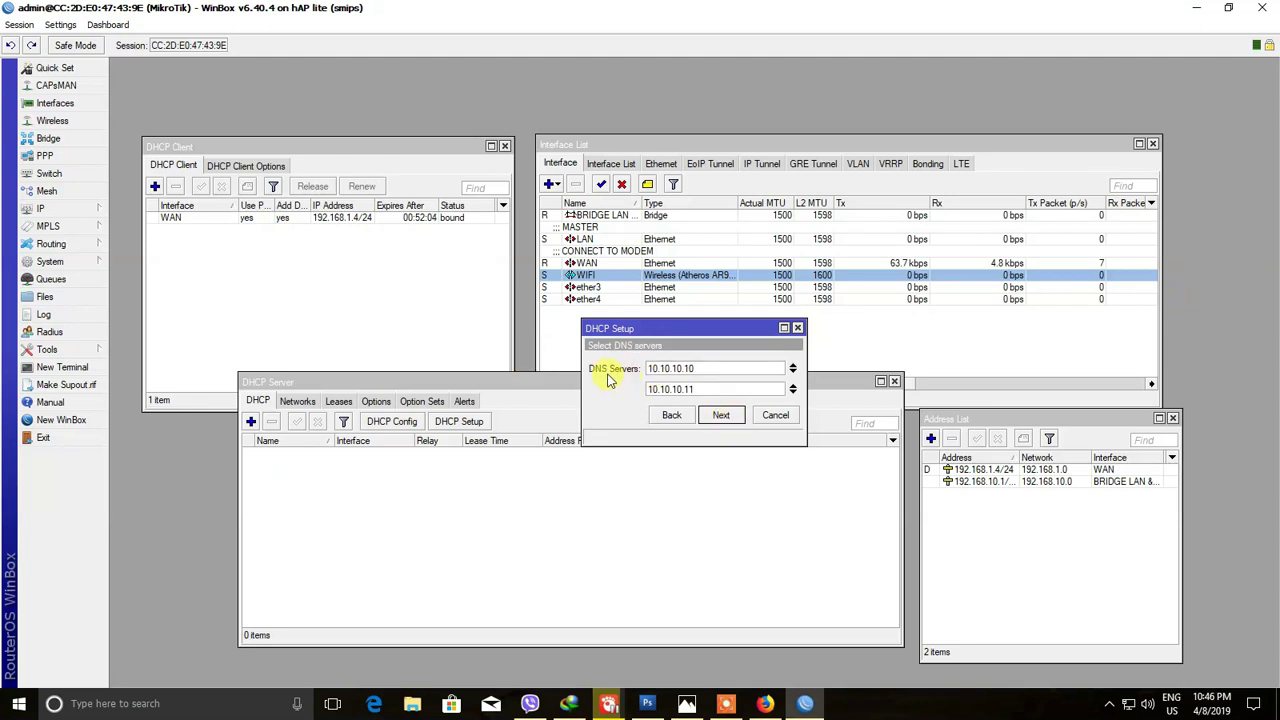
click(721, 415)
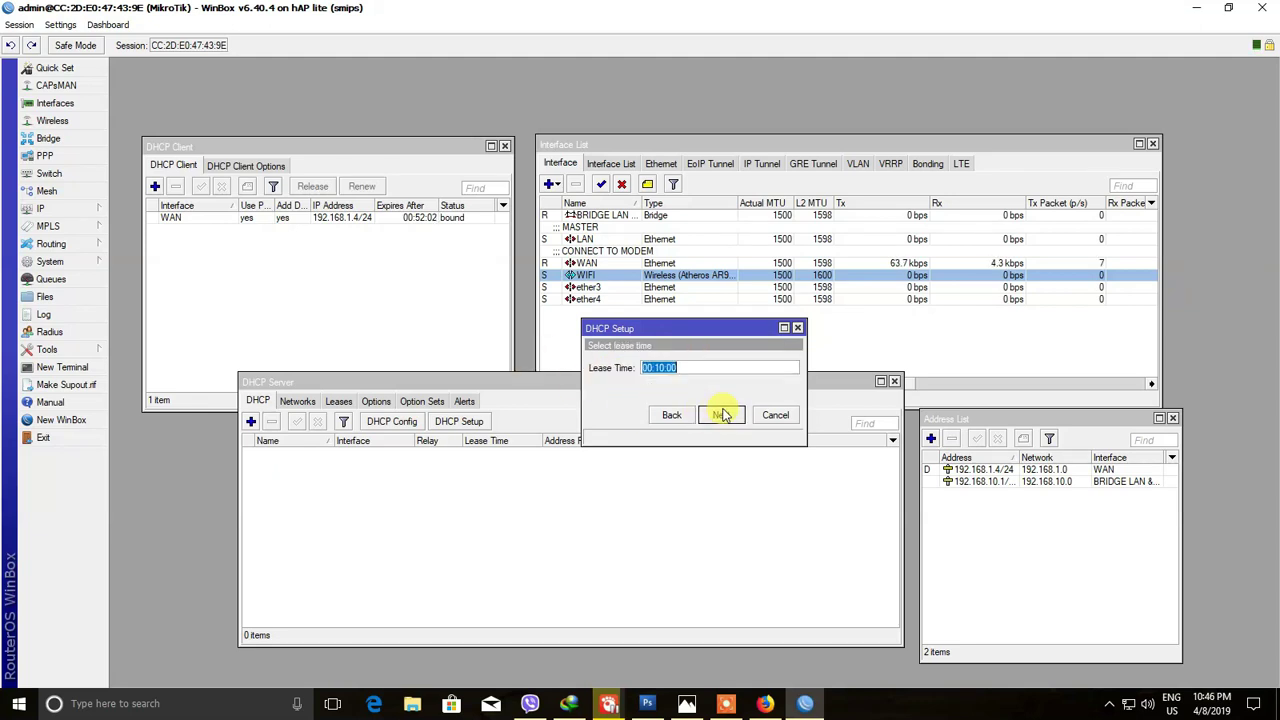
click(722, 415)
click(685, 368)
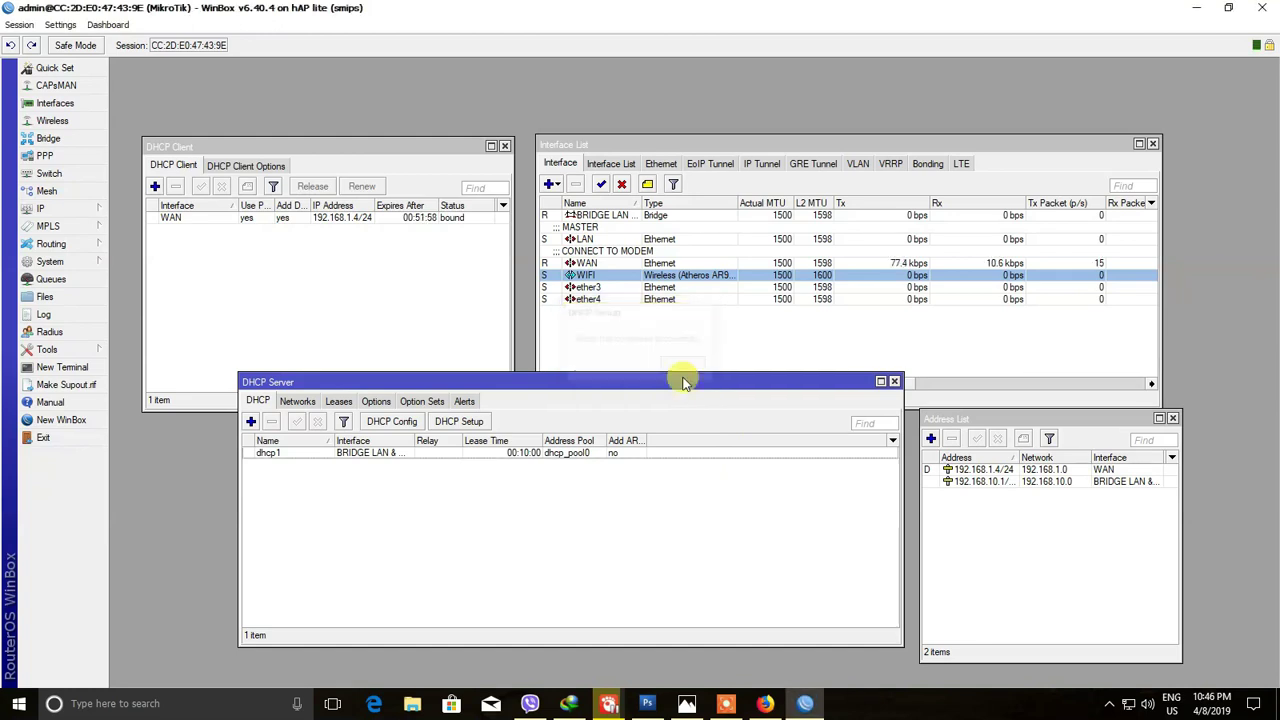
- Add a NAT rule with action masquerade, then close the Firewall window
click(71, 212)
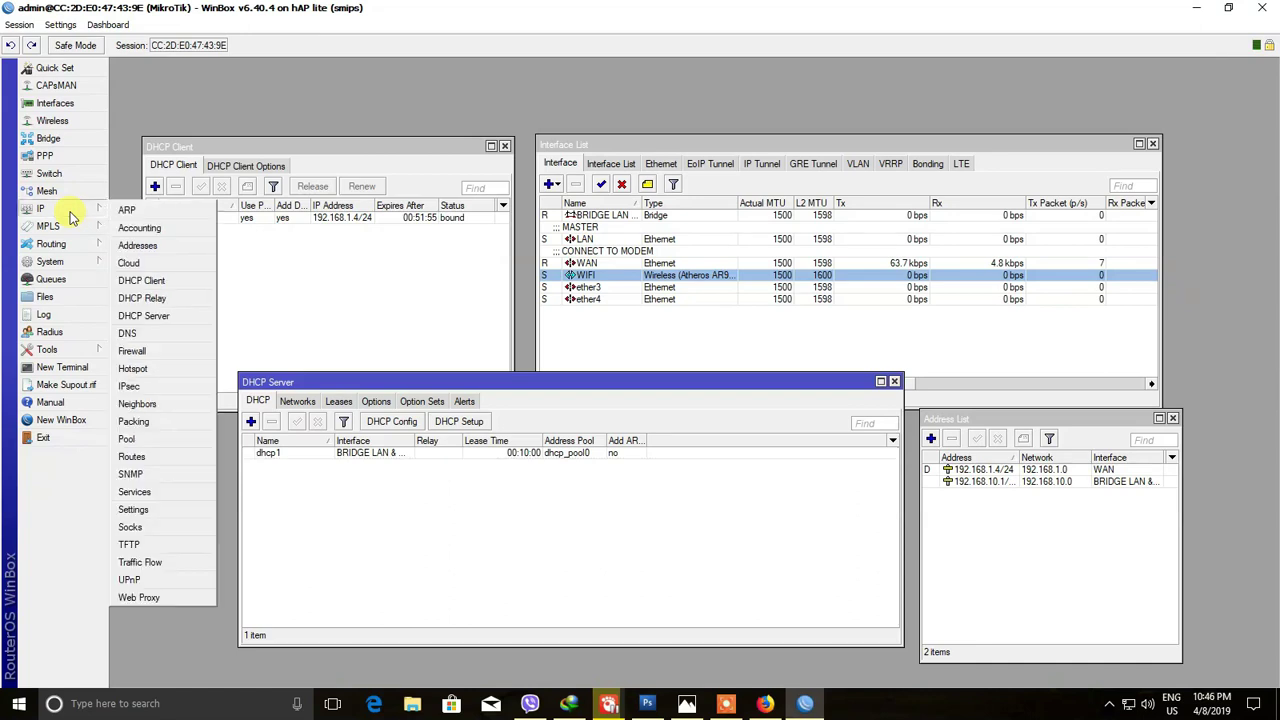
click(165, 352)
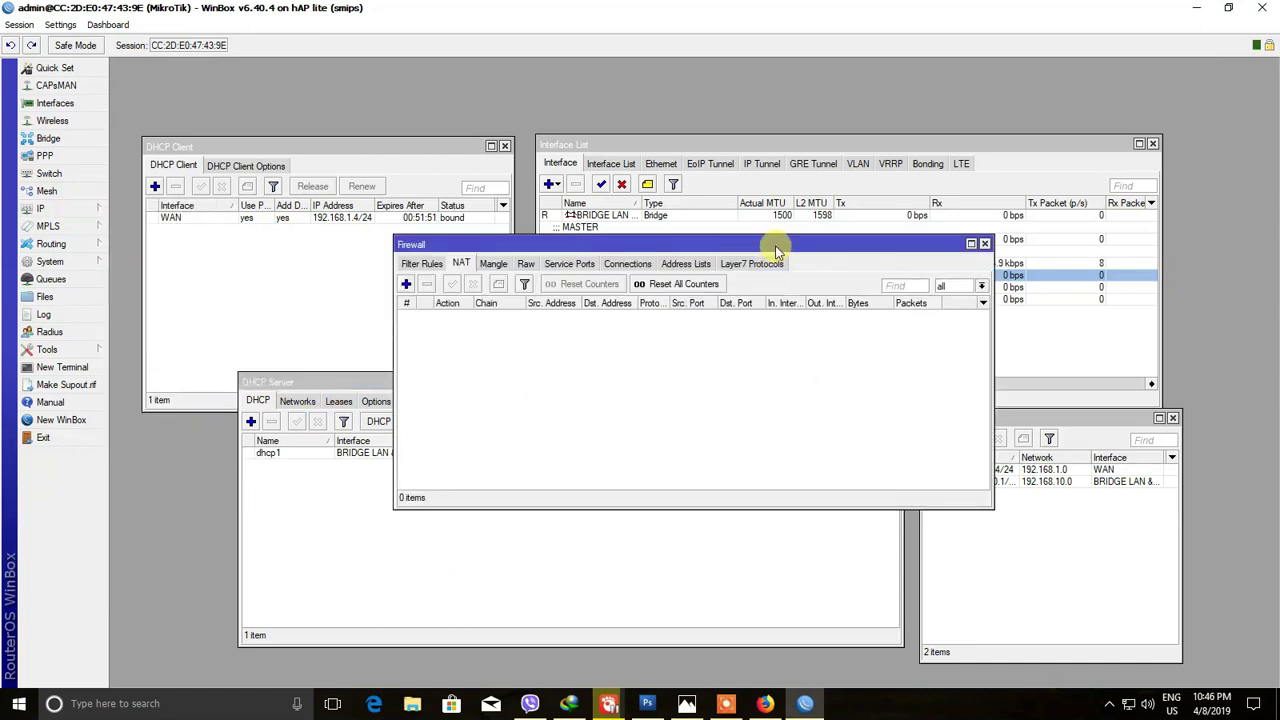
drag(771, 246, 887, 303)
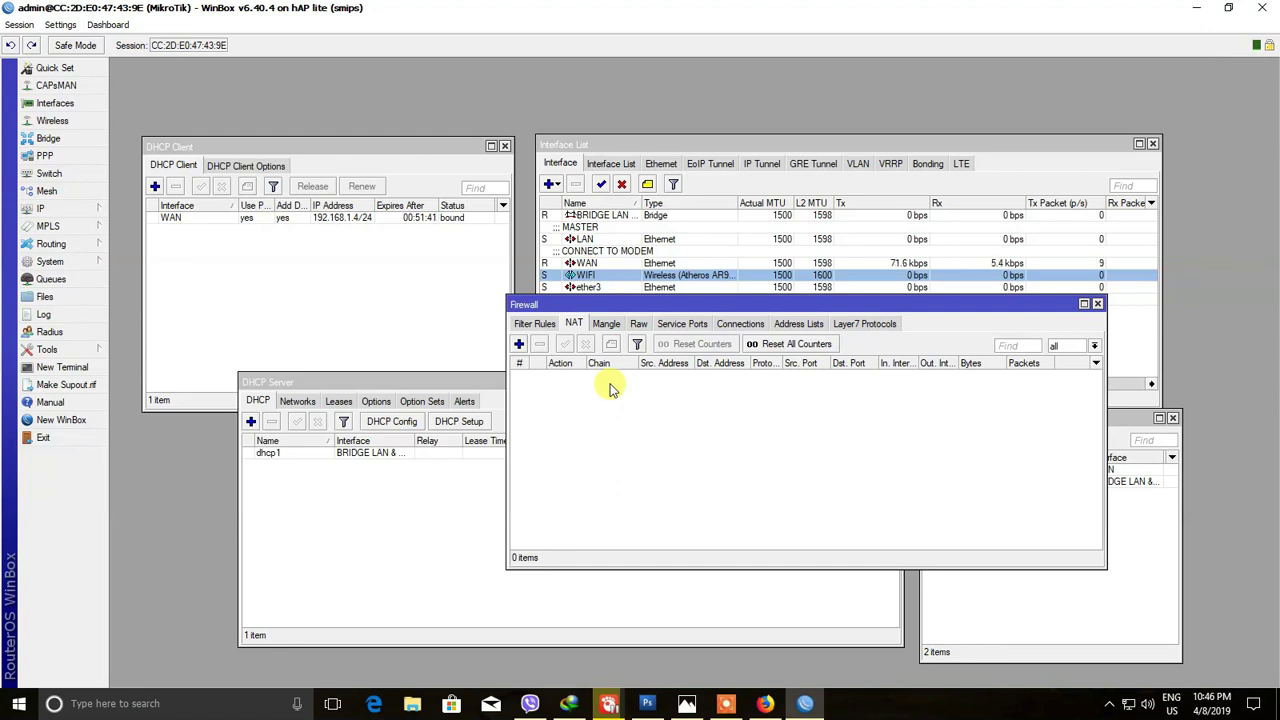
click(518, 344)
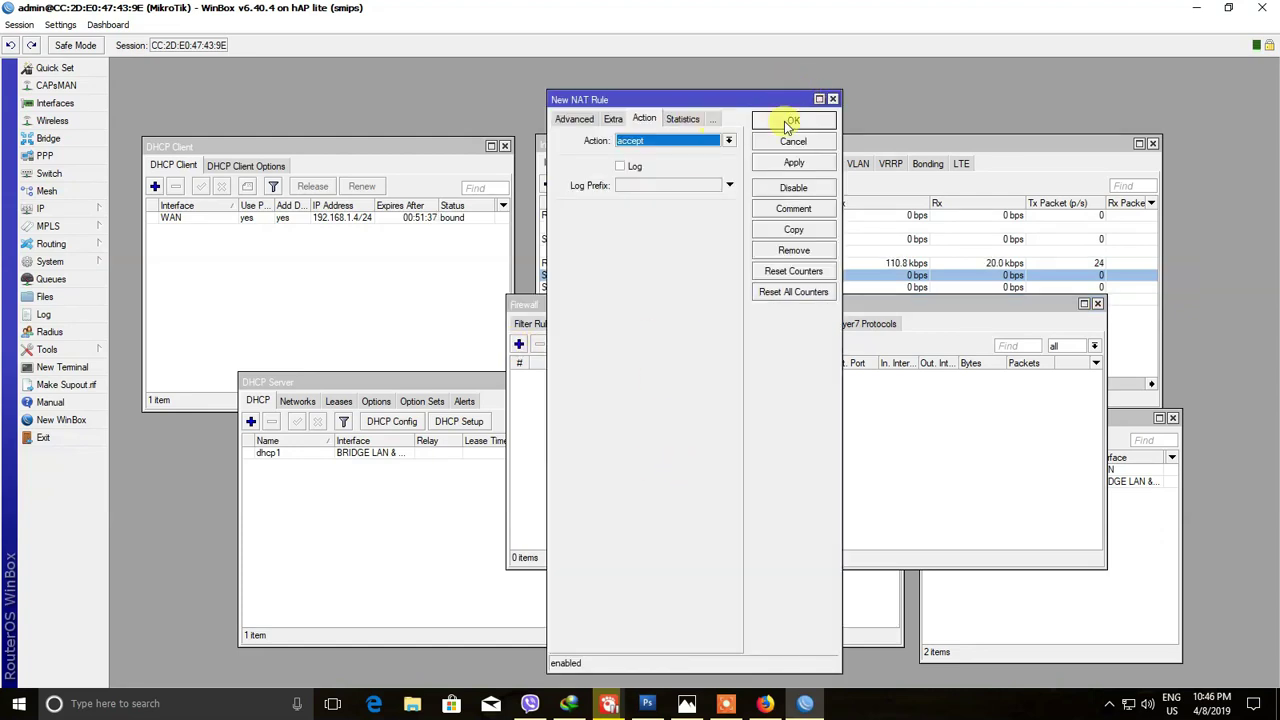
click(645, 142)
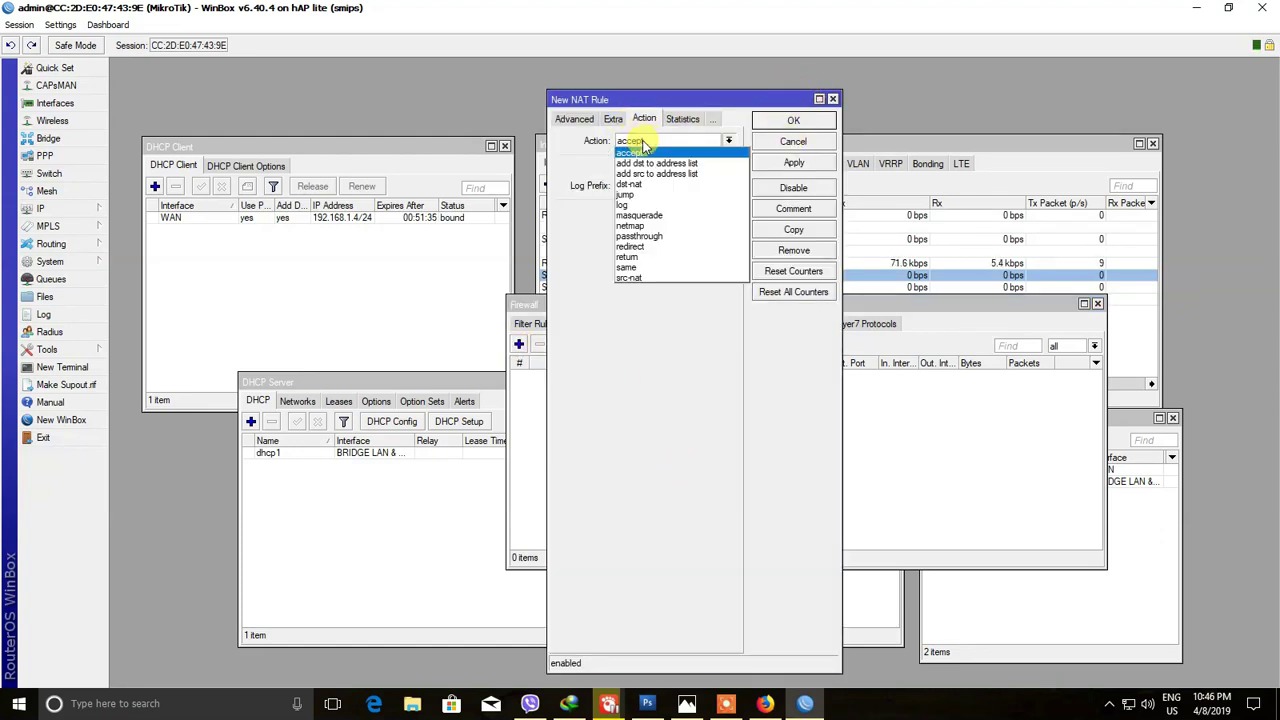
click(677, 218)
click(794, 163)
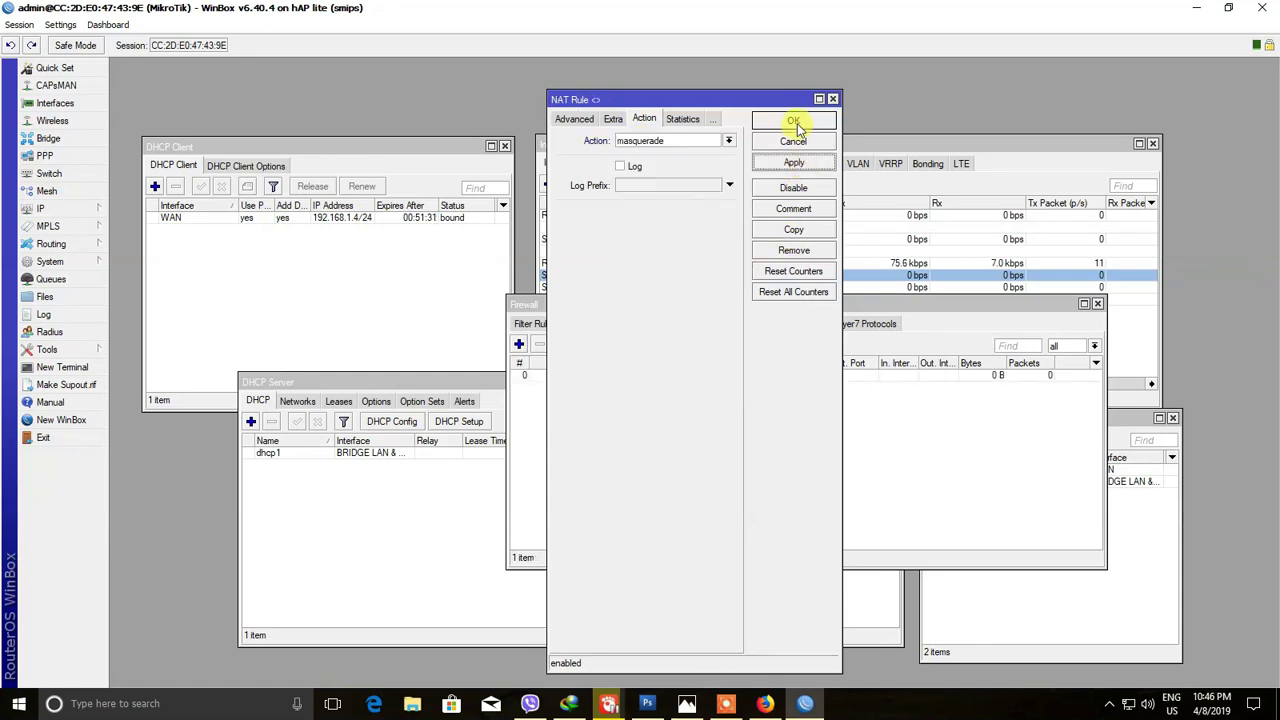
click(793, 121)
drag(869, 311, 731, 90)
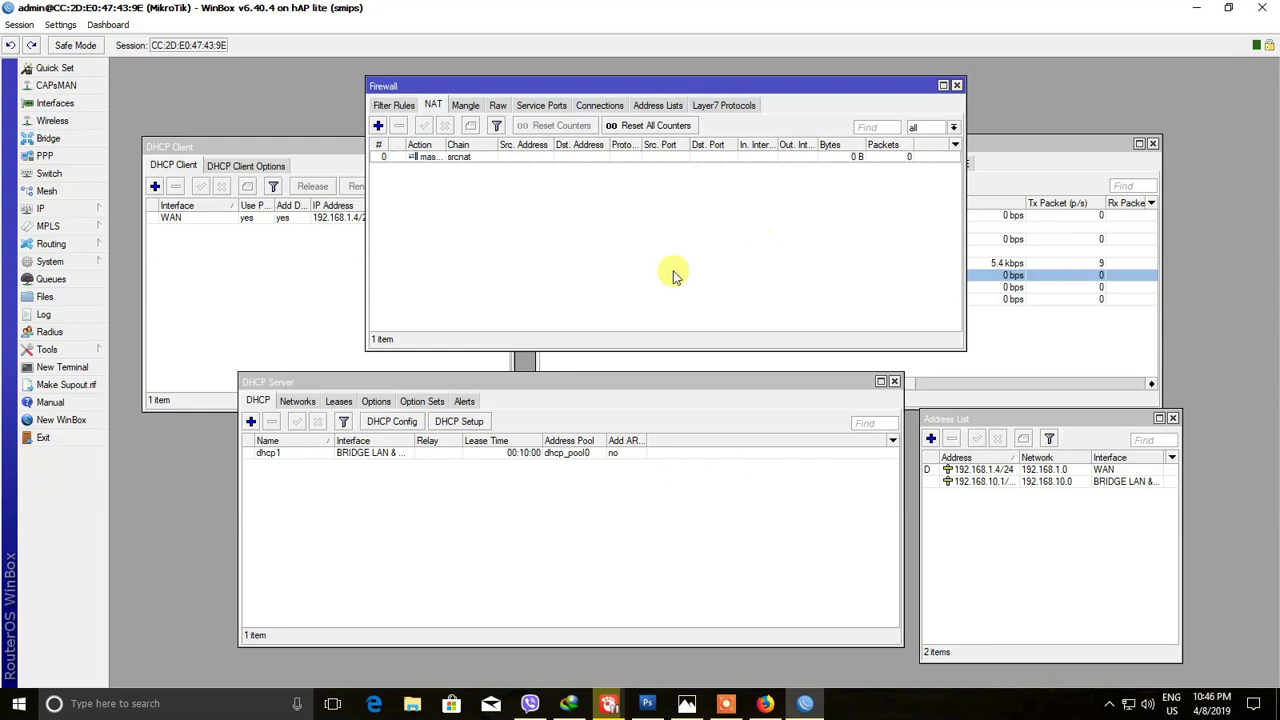
click(956, 85)
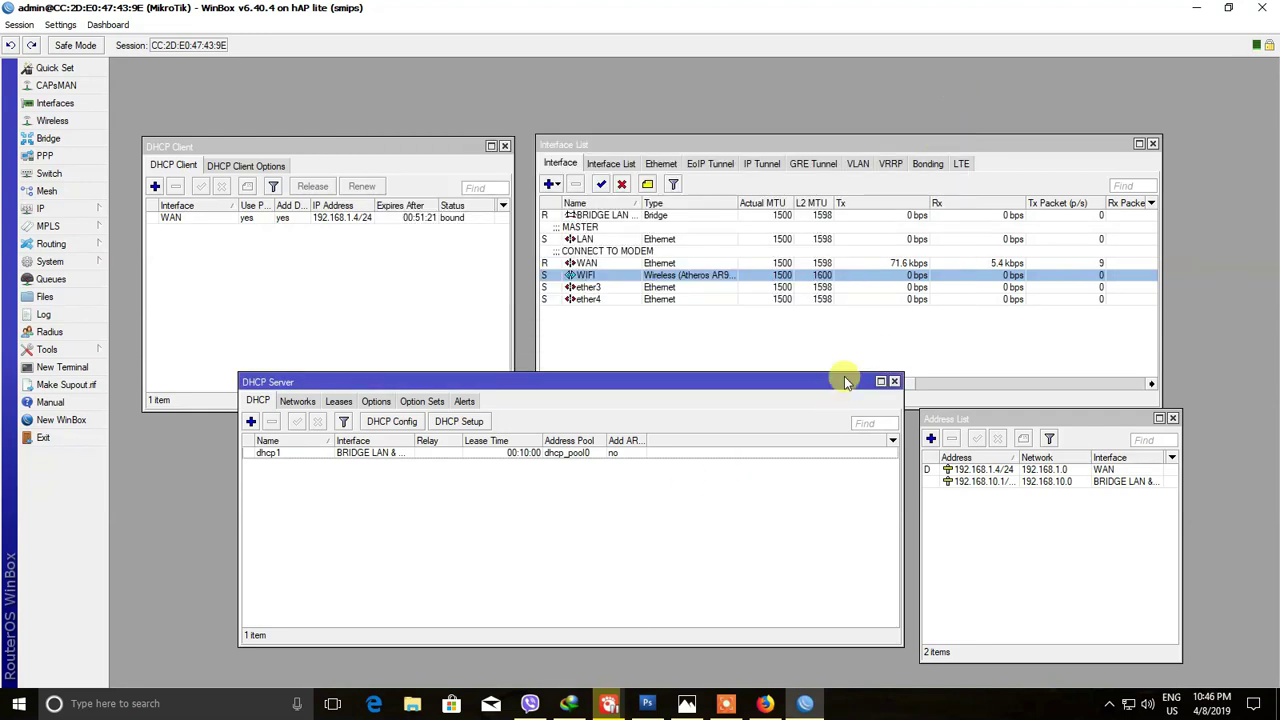
- Nudge the DHCP Server window aside and show the network diagram image
drag(844, 377, 804, 378)
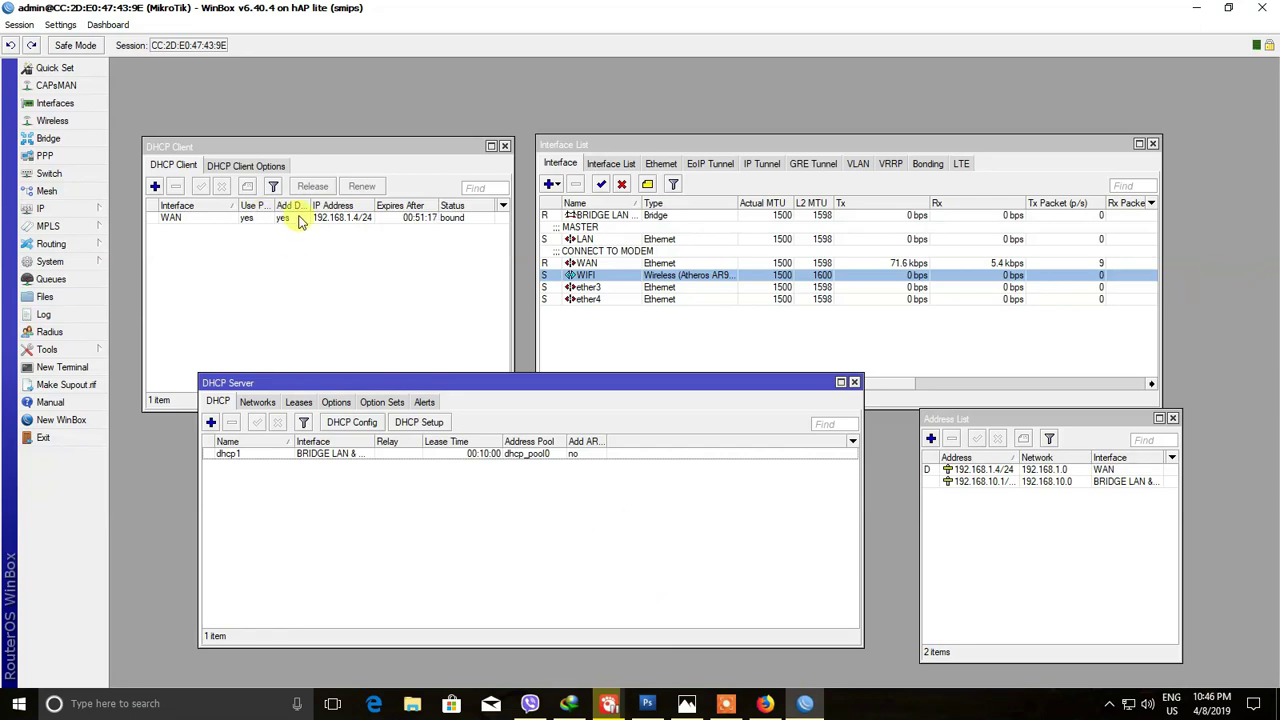
click(688, 706)
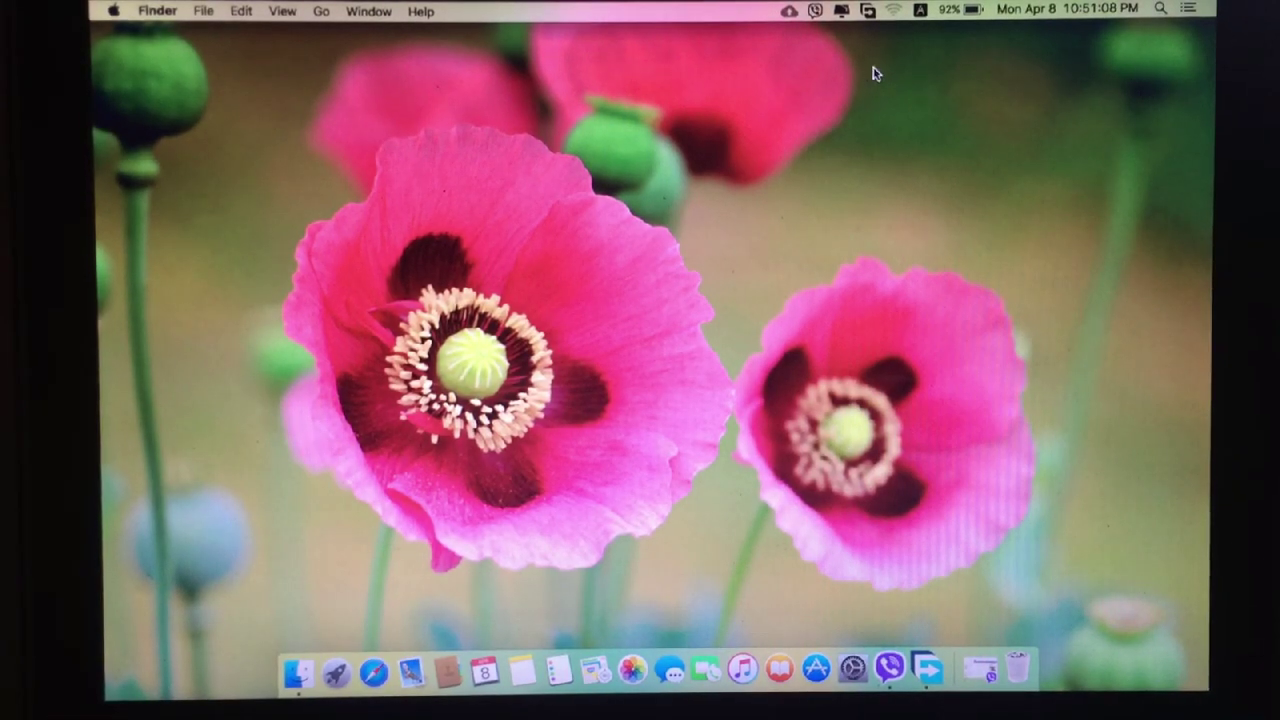
- Join the TECHNICAL KNOWLEDGE CHANNEL Wi-Fi network using its WPA2 password
click(895, 11)
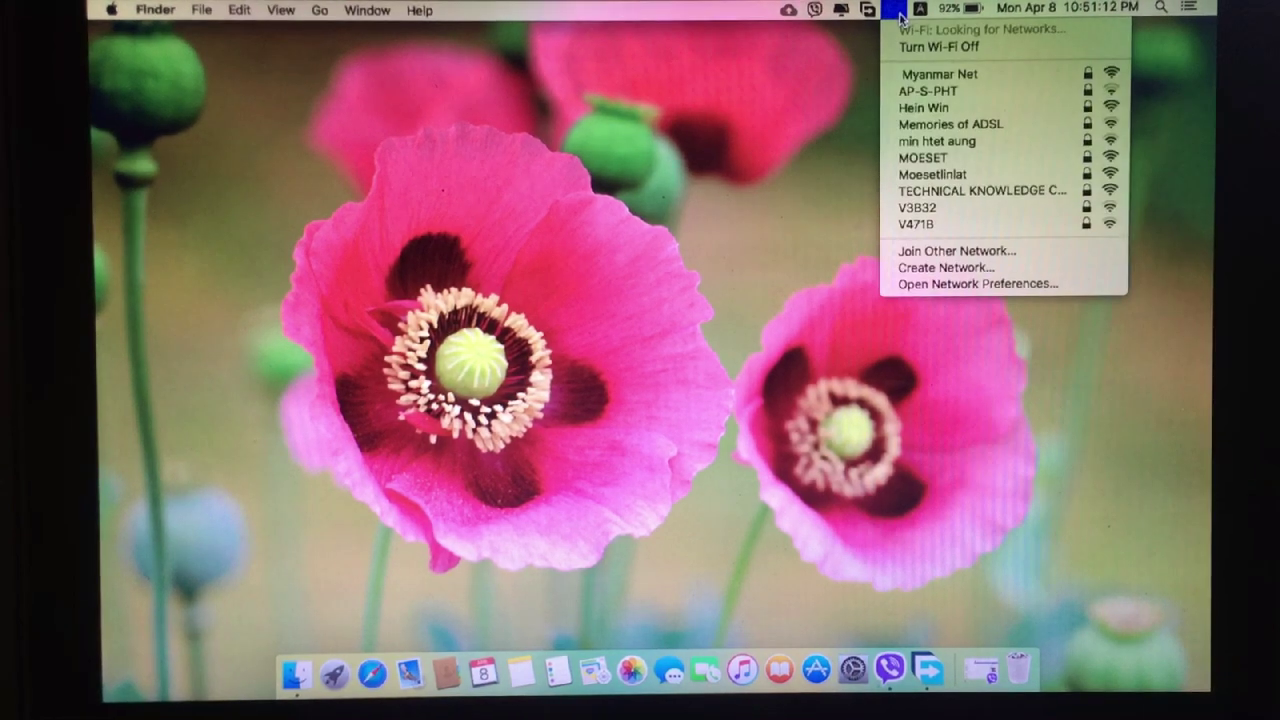
click(1015, 191)
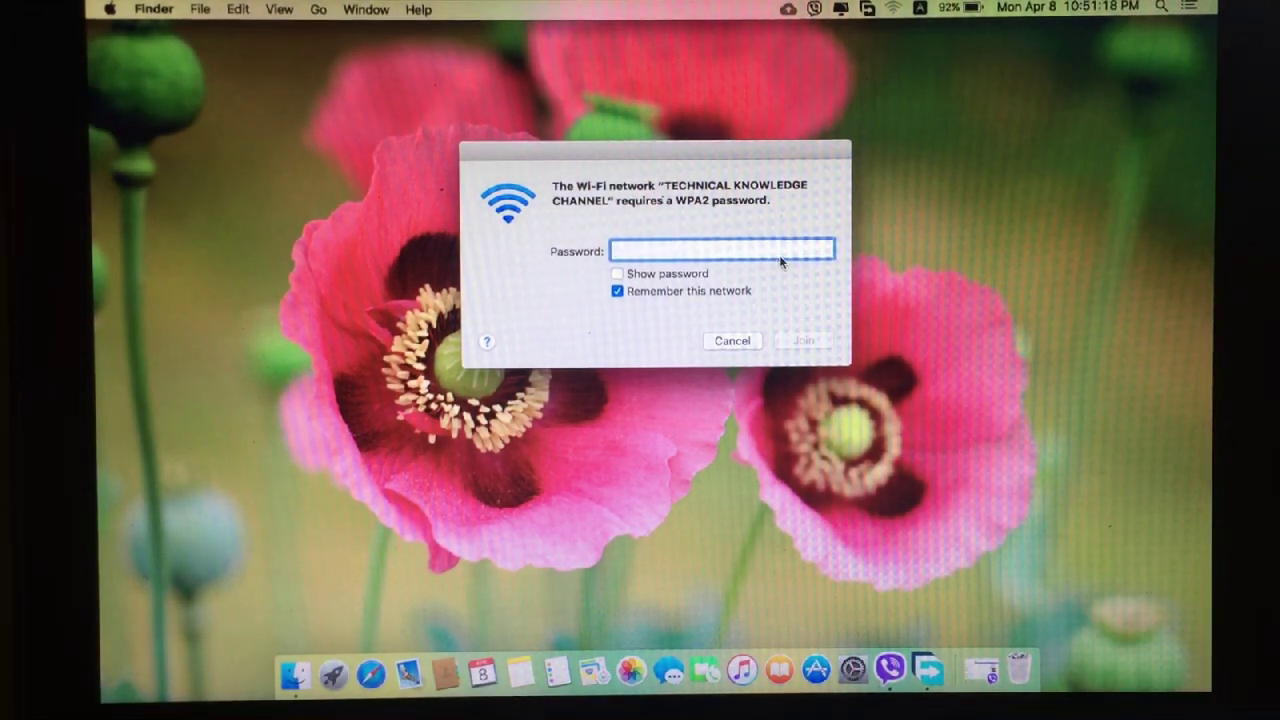
text(•••••••)
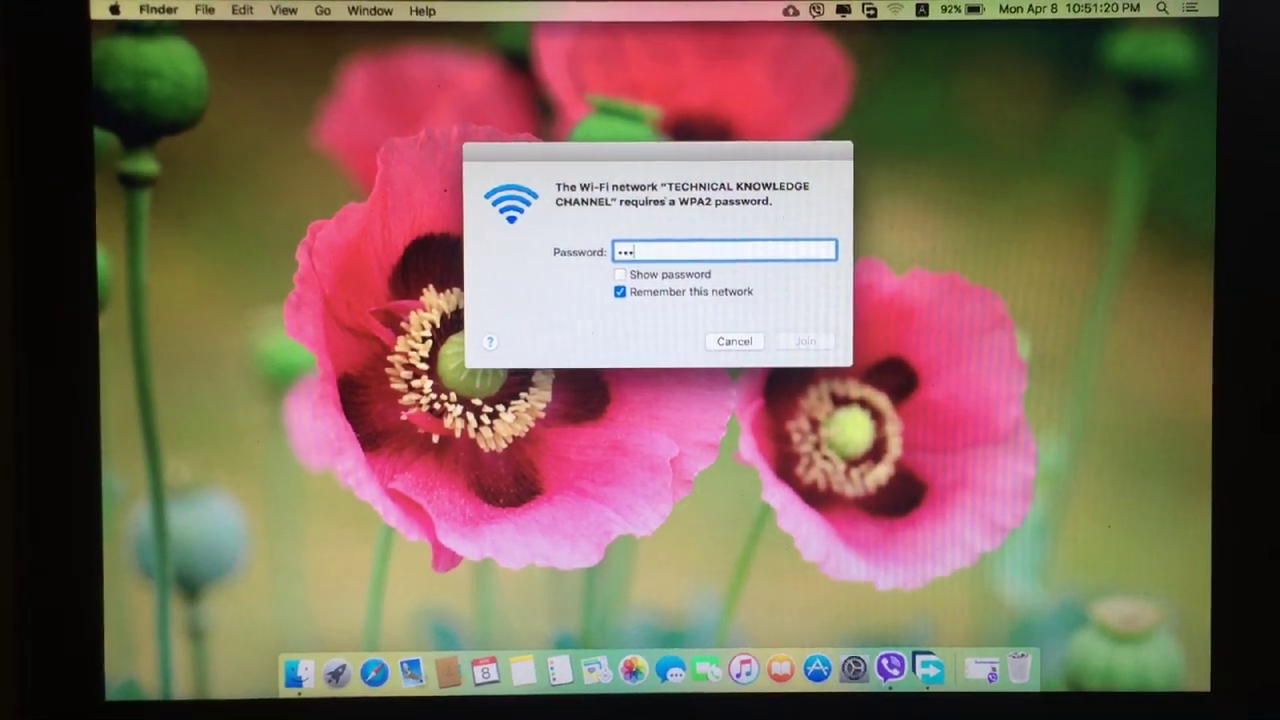
text(•)
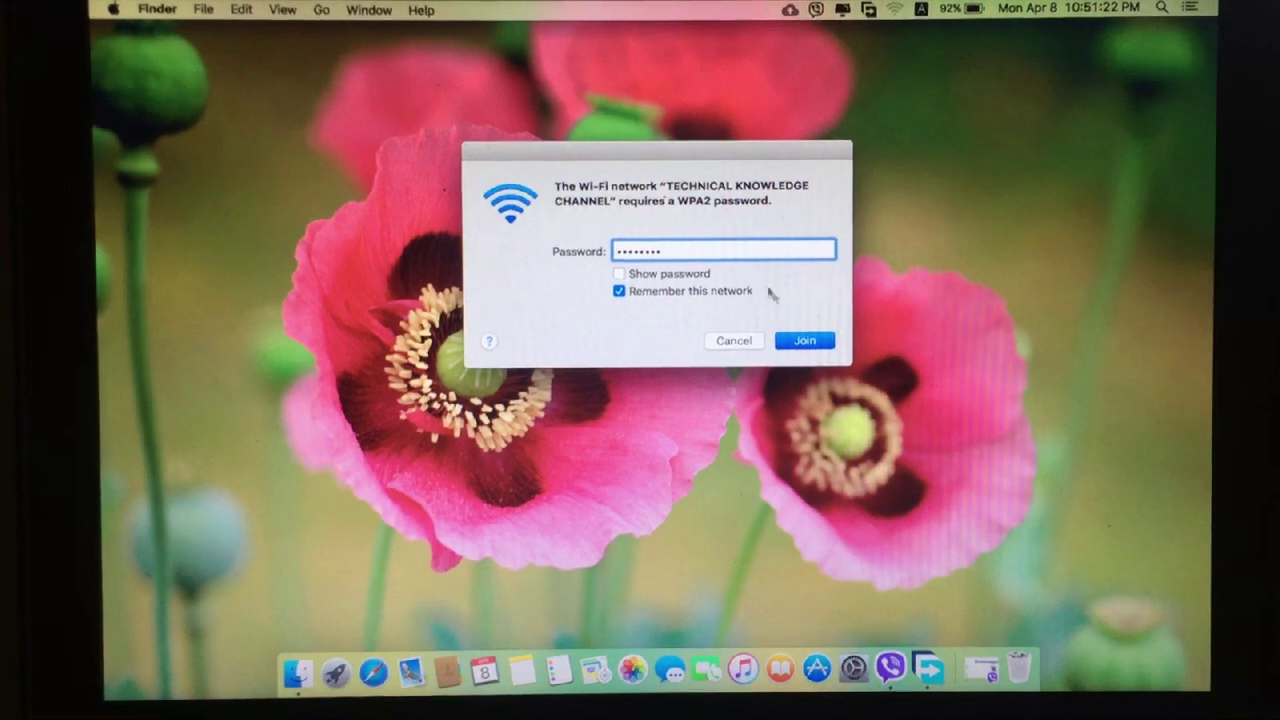
click(801, 341)
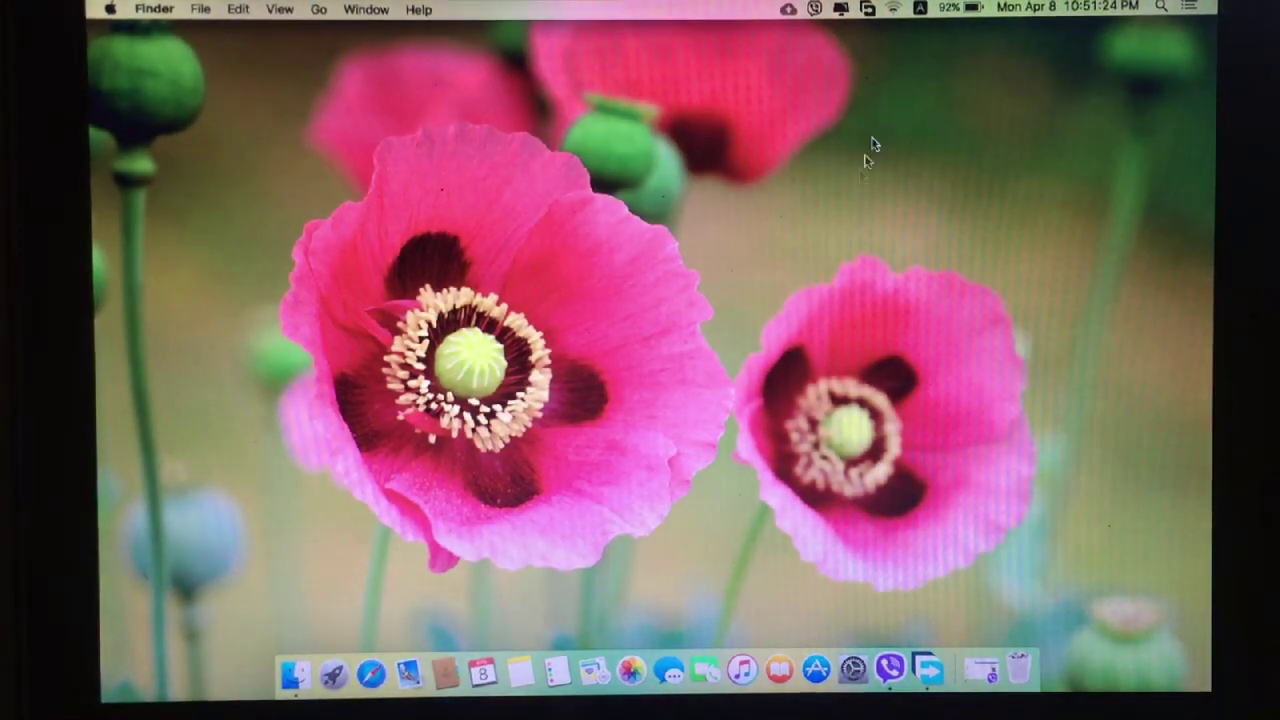
- Confirm the Mac is connected to TECHNICAL KNOWLEDGE CHANNEL, then launch Safari from the Dock
click(893, 8)
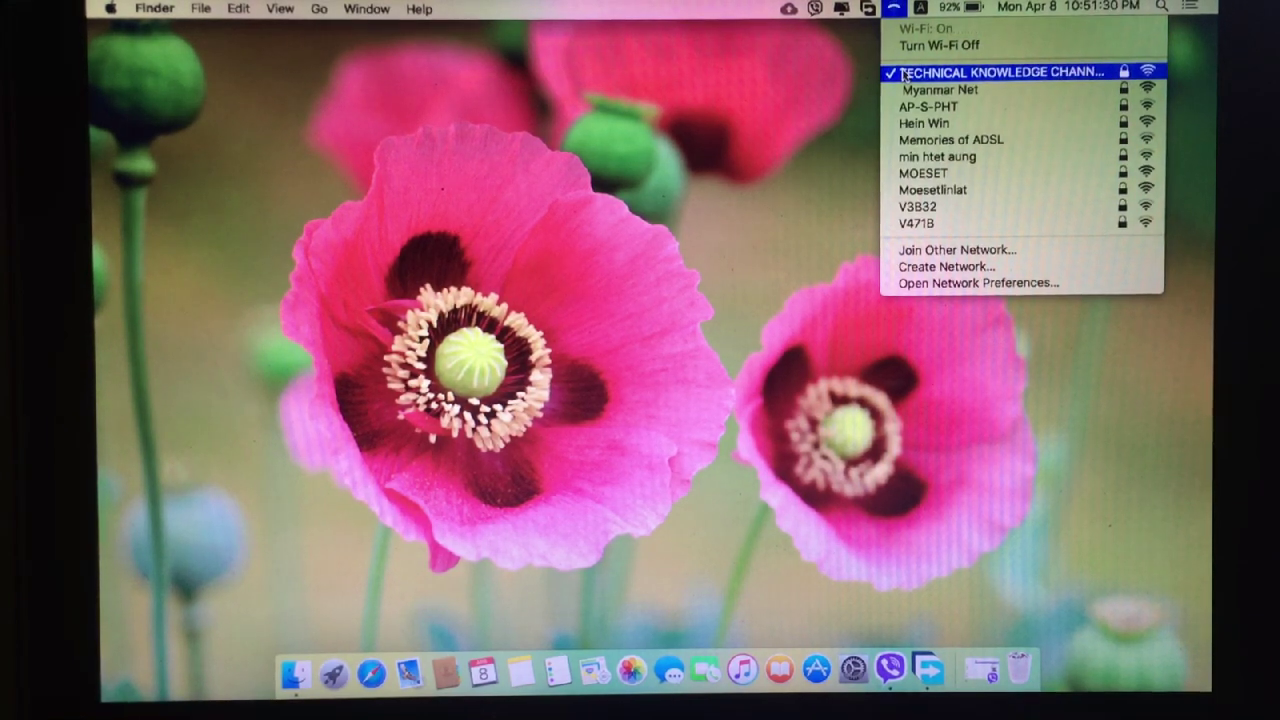
click(839, 158)
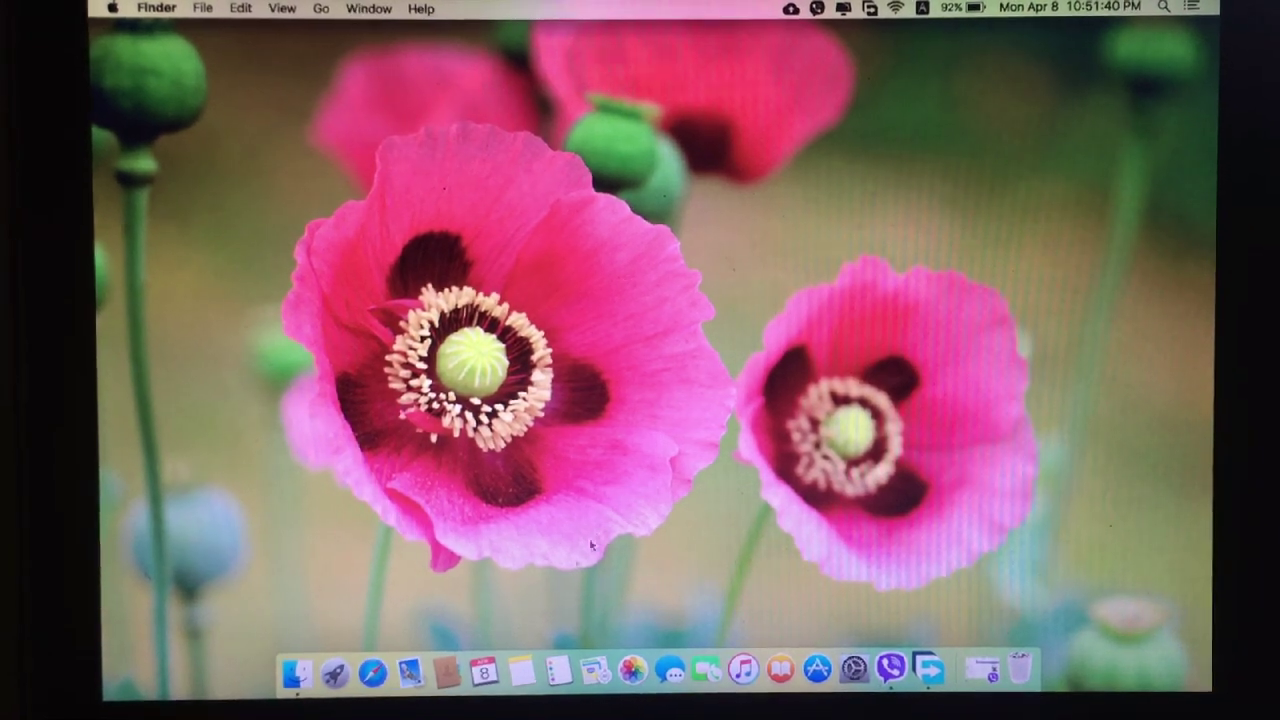
click(372, 660)
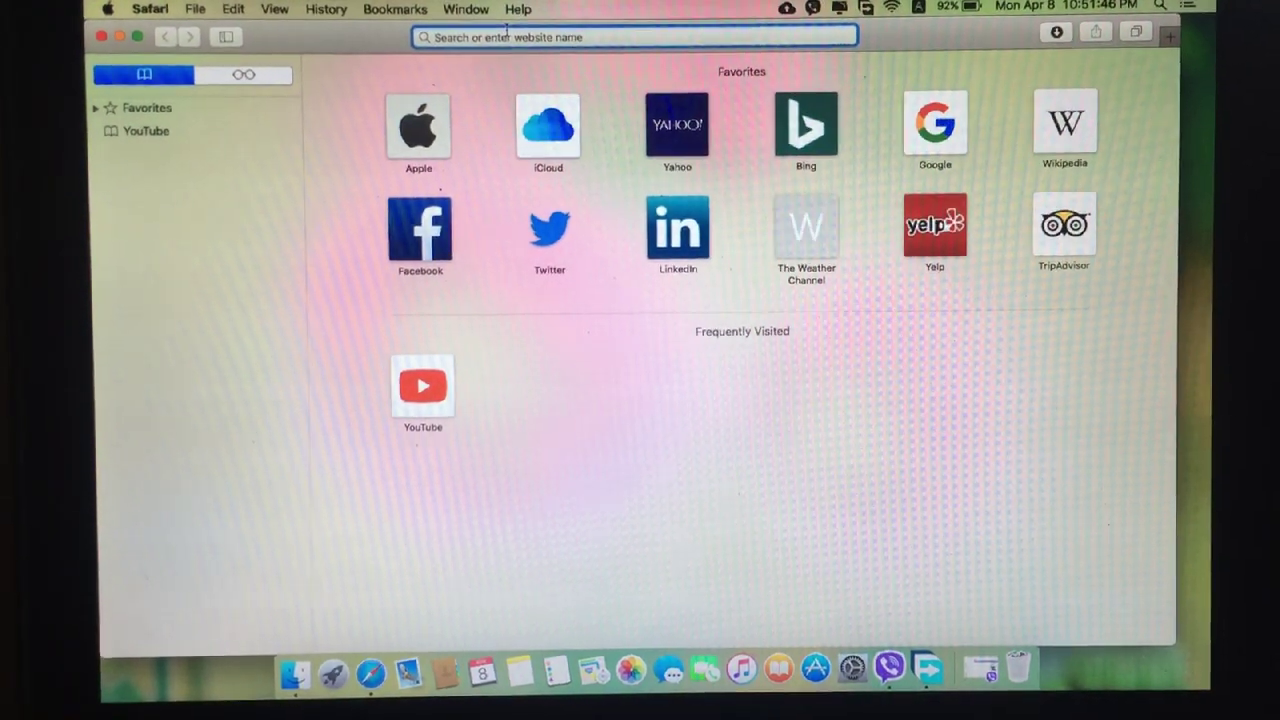
text(www.google.com)
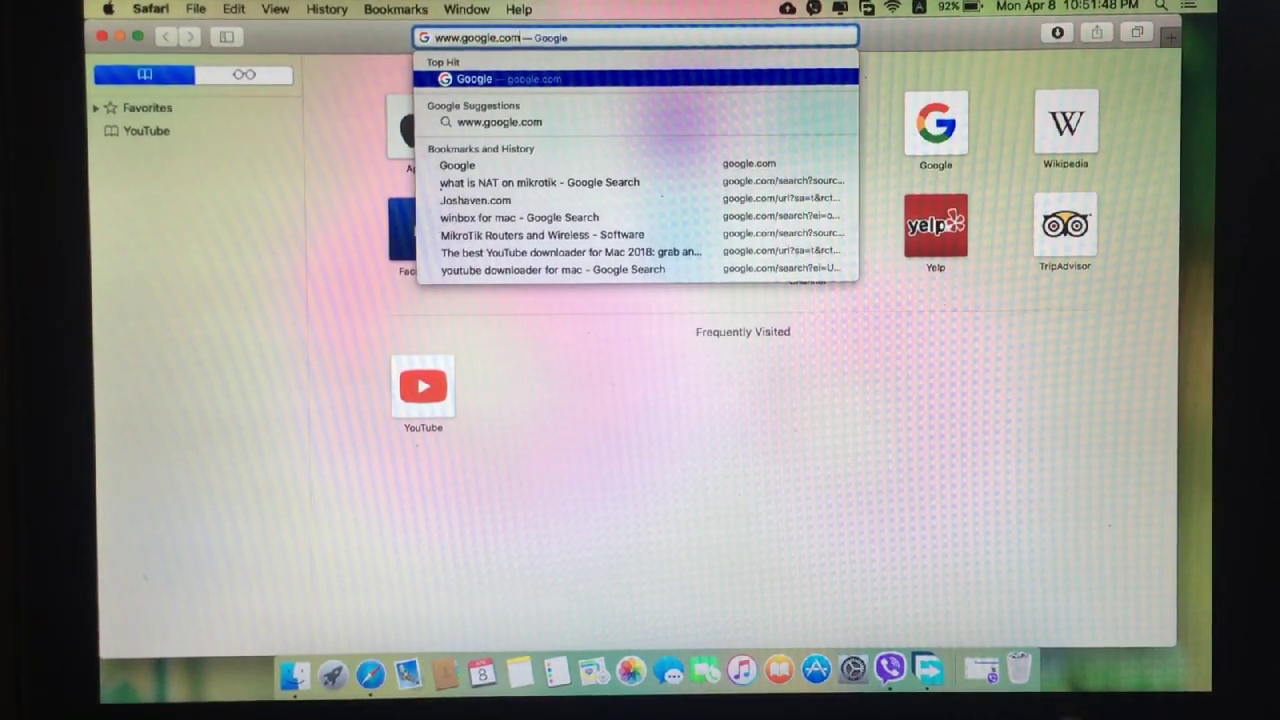
key(Return)
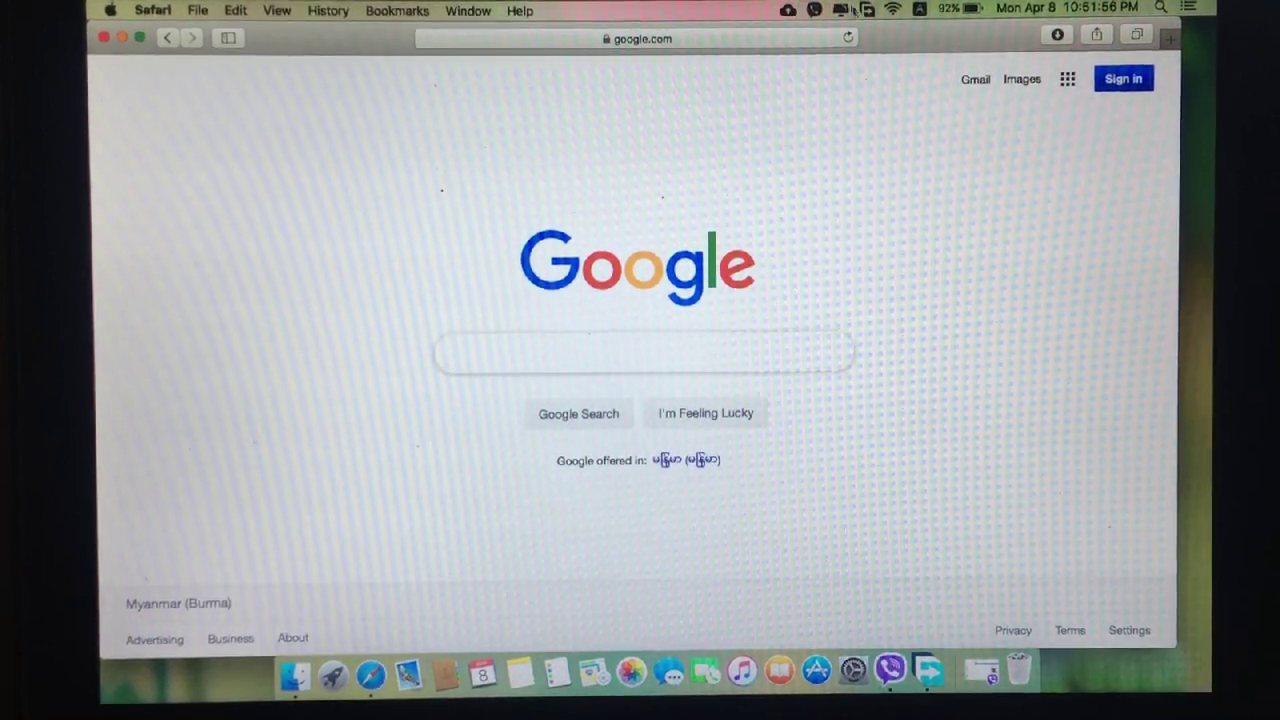
click(891, 13)
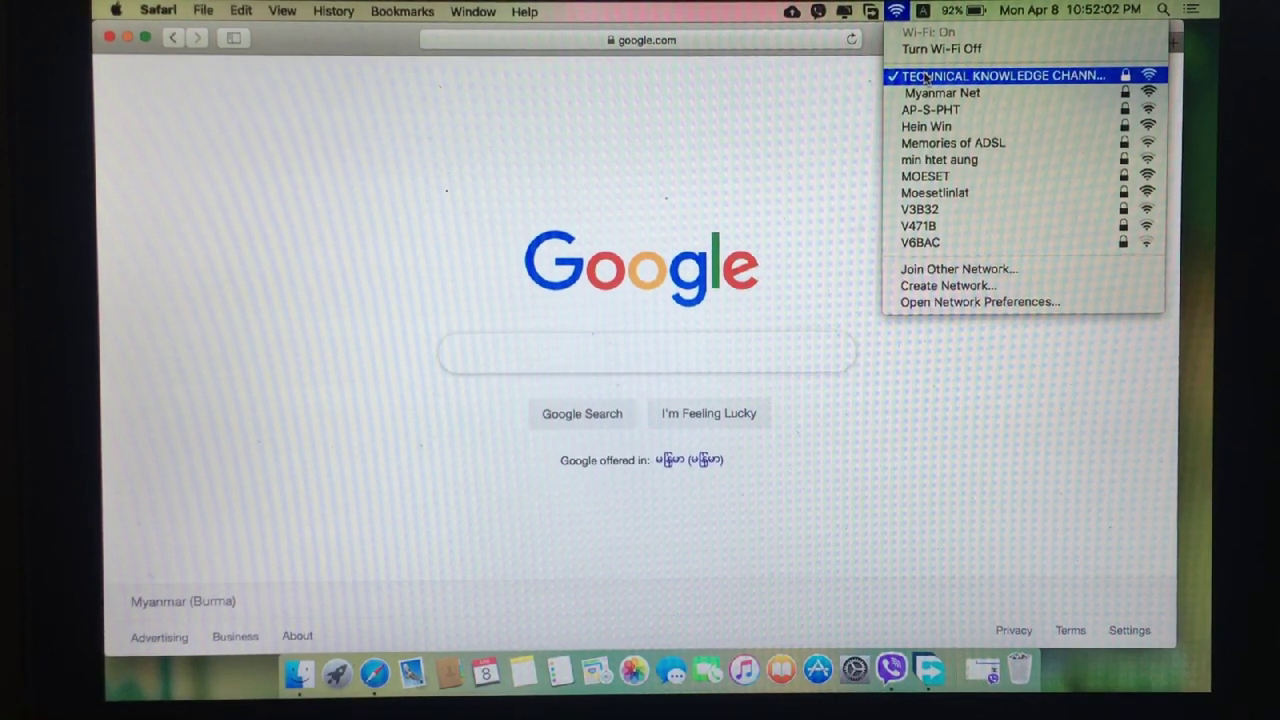
click(799, 149)
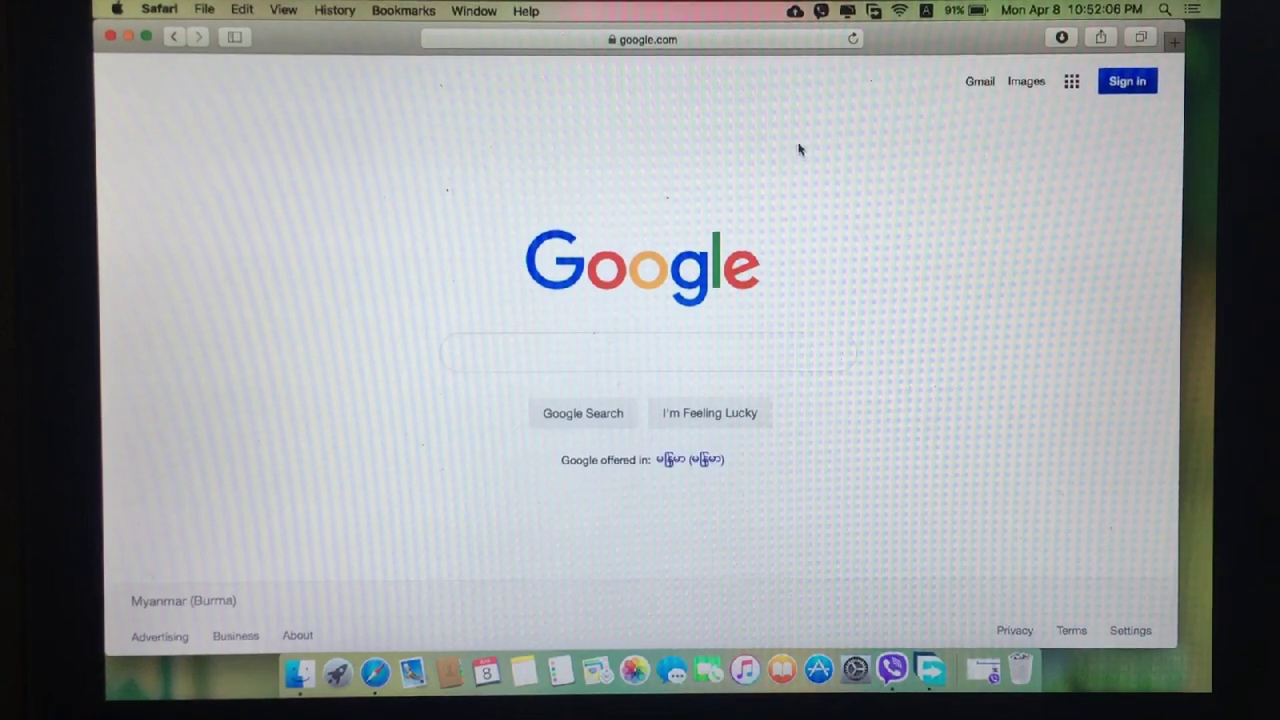